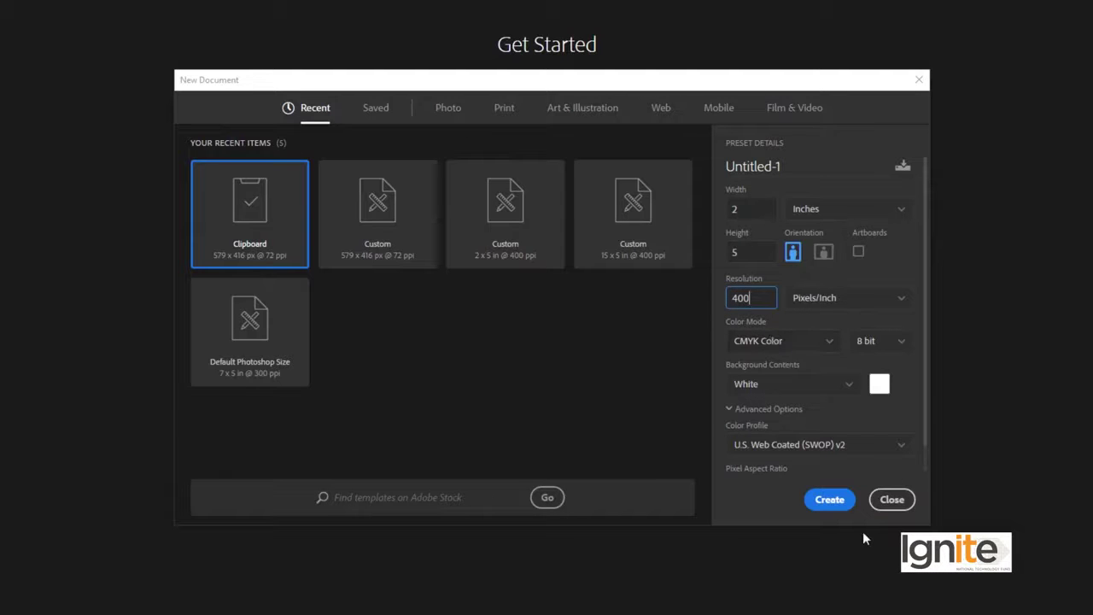
Step: Create the 2 × 5 inch, 400 pixels/inch CMYK Color document and convert its Background into a regular layer
{"action": "left_click", "coordinate": [830, 500]}
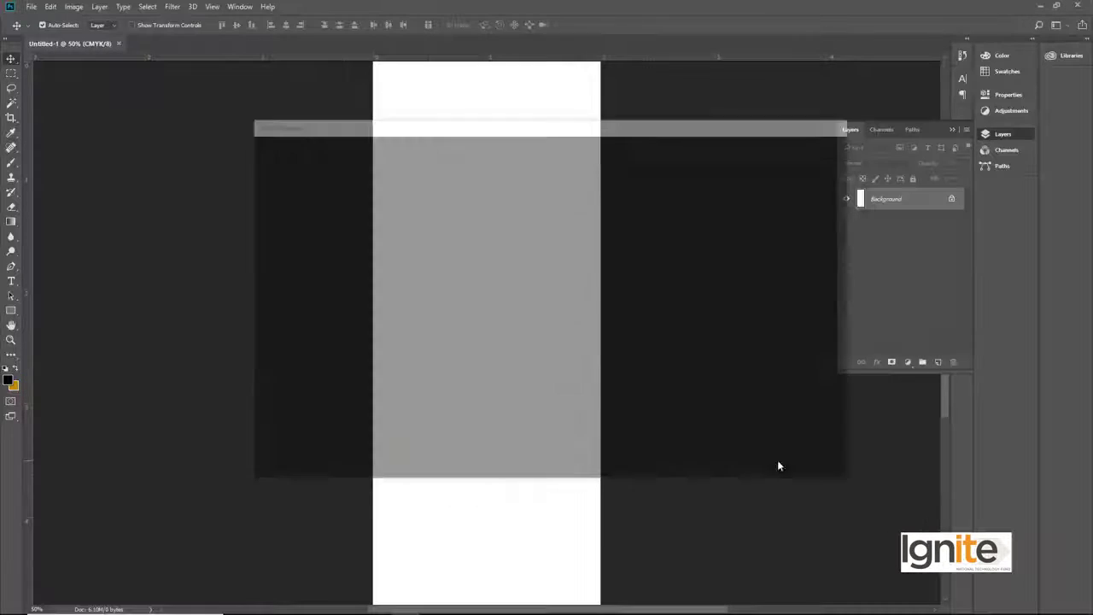
{"action": "left_click", "coordinate": [506, 311], "text": "alt"}
{"action": "key", "text": "v"}
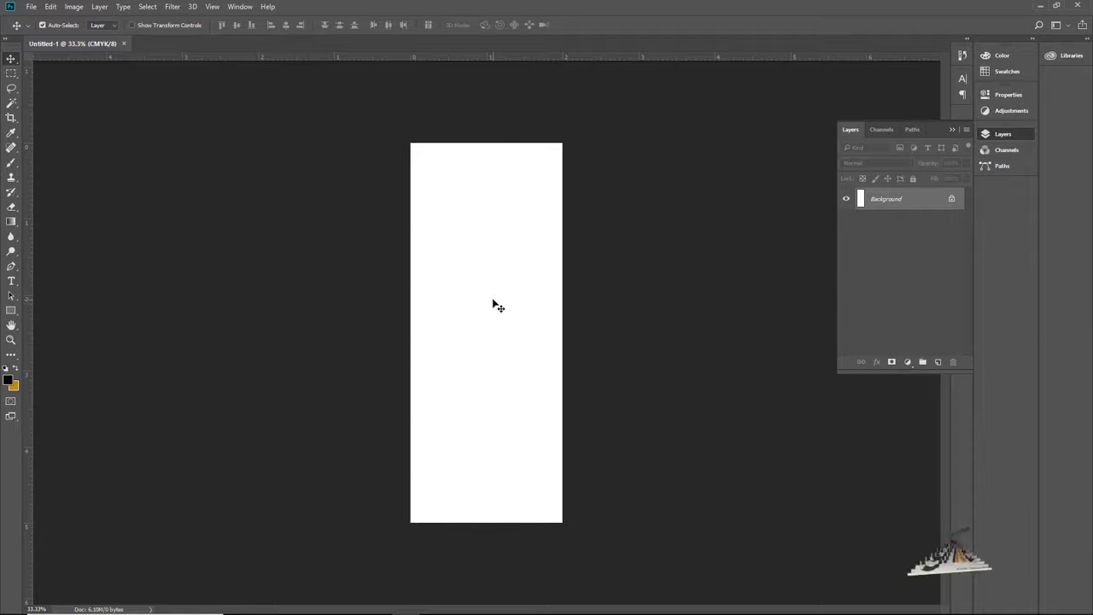
{"action": "key", "text": "f"}
{"action": "left_click_drag", "start_coordinate": [520, 286], "coordinate": [435, 293]}
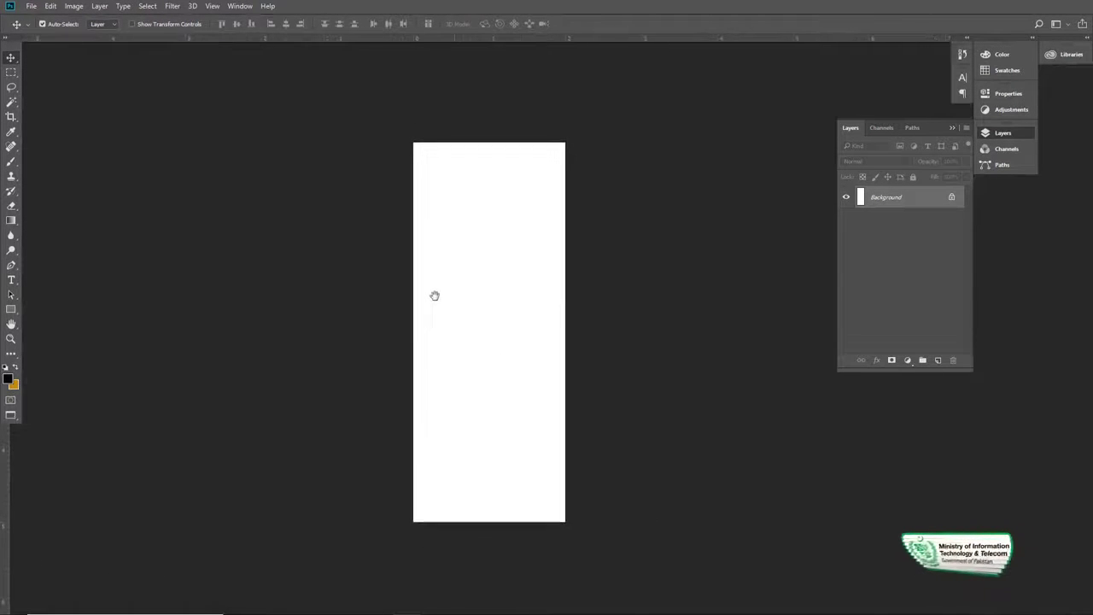
{"action": "double_click", "coordinate": [889, 197]}
{"action": "left_click", "coordinate": [645, 194]}
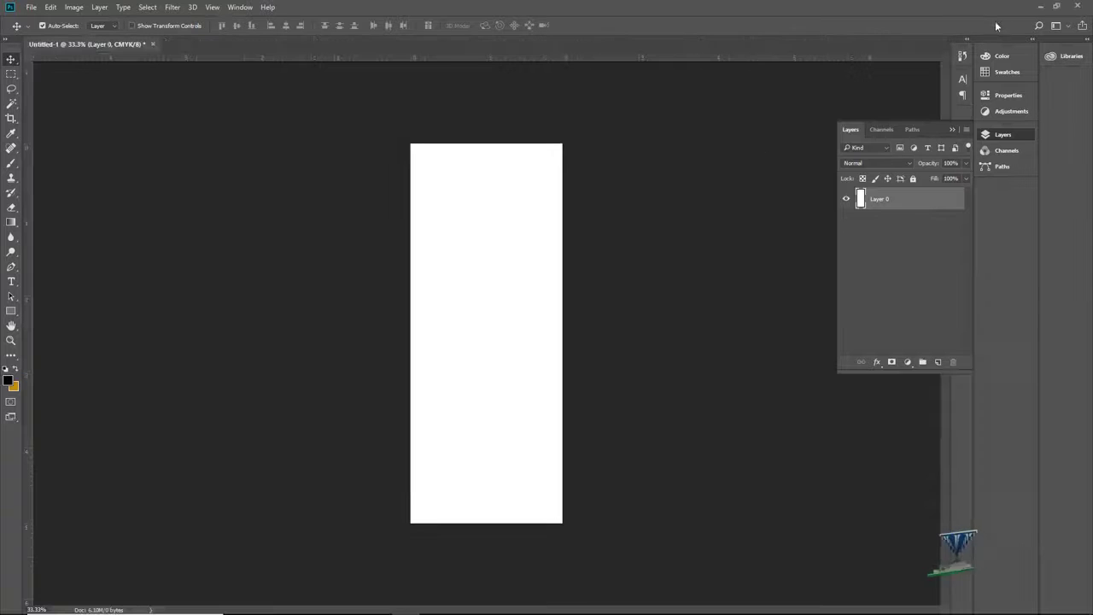
Step: Place the photo of the hand and pink sneaker from the file folder into the upper part of the page
{"action": "left_click", "coordinate": [1039, 7]}
{"action": "left_click", "coordinate": [266, 604]}
{"action": "left_click_drag", "start_coordinate": [276, 67], "coordinate": [483, 366]}
{"action": "left_click_drag", "start_coordinate": [492, 286], "coordinate": [486, 183]}
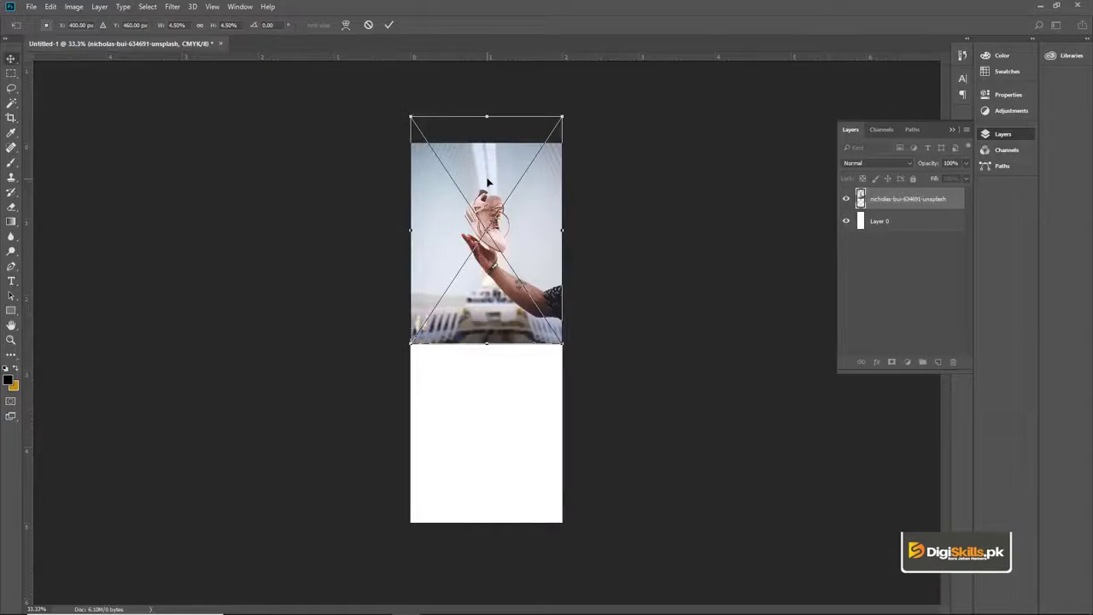
{"action": "key", "text": "Return"}
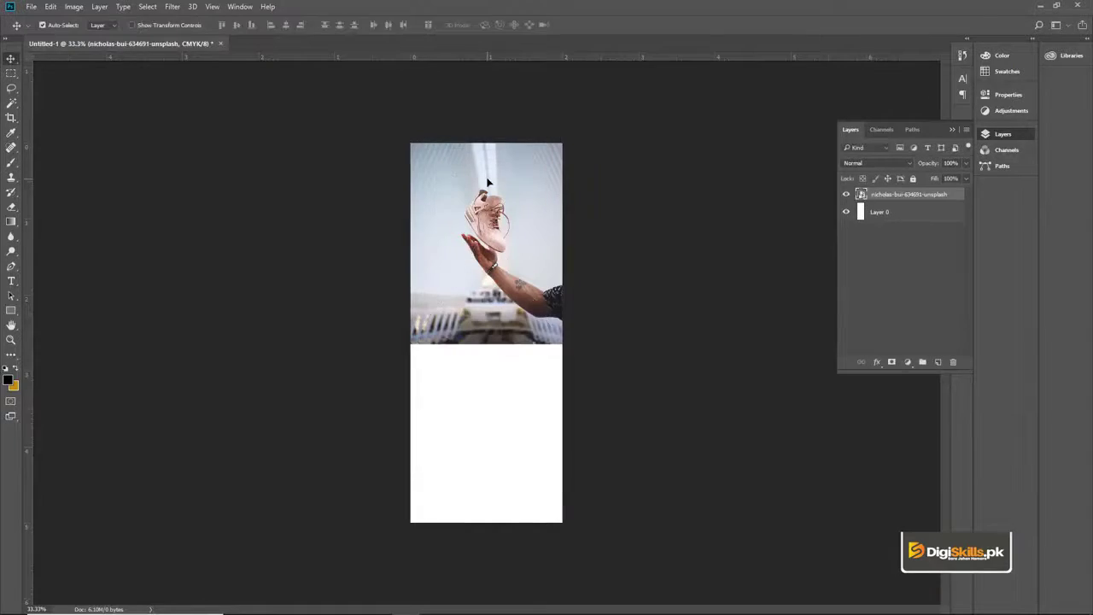
Step: Rotate the sneaker photo to about -6° and enlarge it to about 5.08%, raising it slightly
{"action": "key", "text": "ctrl+t"}
{"action": "mouse_move", "coordinate": [571, 109]}
{"action": "left_mouse_down"}
{"action": "mouse_move", "coordinate": [555, 104]}
{"action": "mouse_move", "coordinate": [559, 93]}
{"action": "left_mouse_up"}
{"action": "left_click_drag", "start_coordinate": [539, 217], "coordinate": [537, 206]}
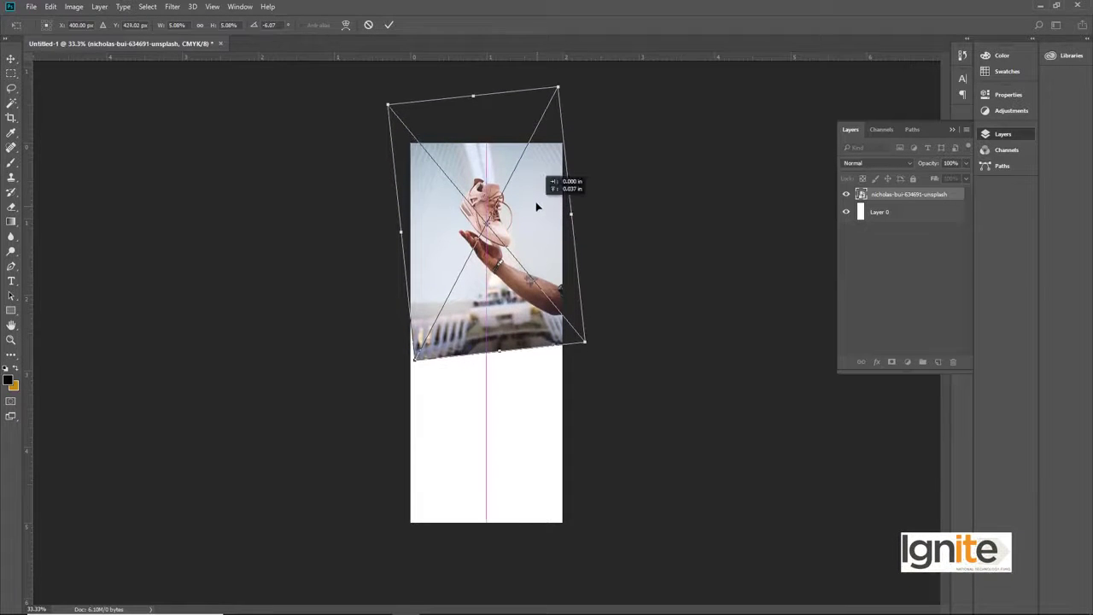
{"action": "key", "text": "Return"}
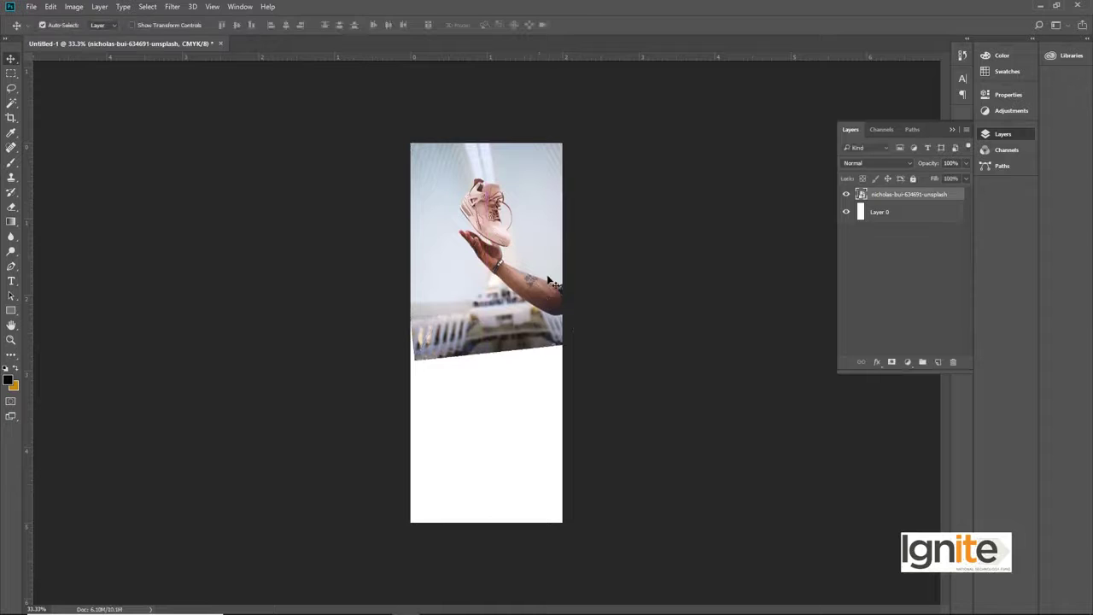
Step: Enlarge the sneaker photo to about 5.32% to cover the full page width and slightly reduce its tilt
{"action": "key", "text": "ctrl+t"}
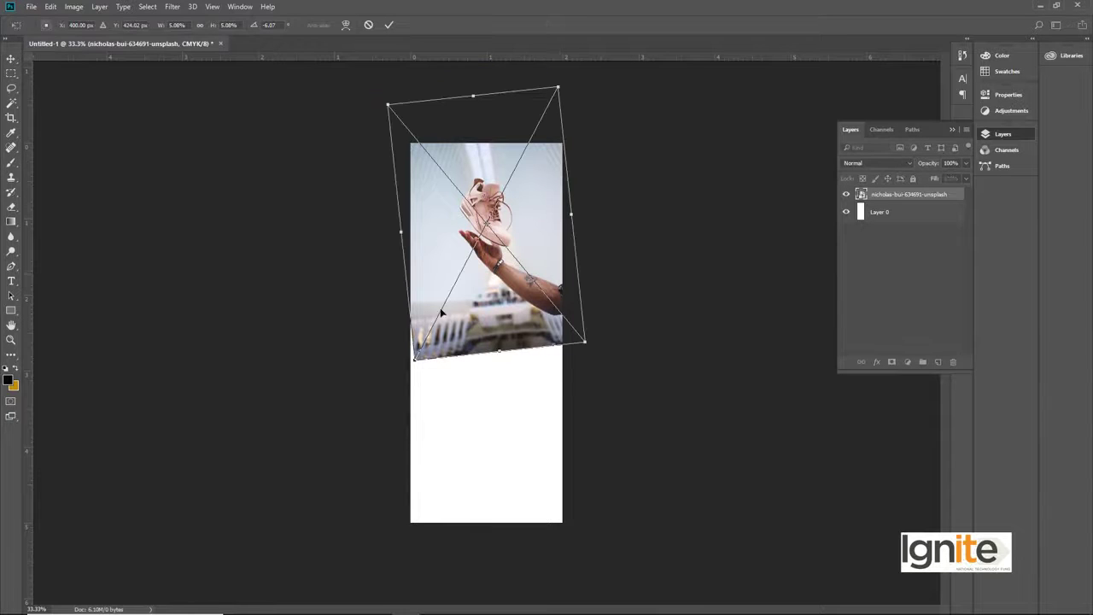
{"action": "left_click_drag", "start_coordinate": [413, 359], "coordinate": [412, 367]}
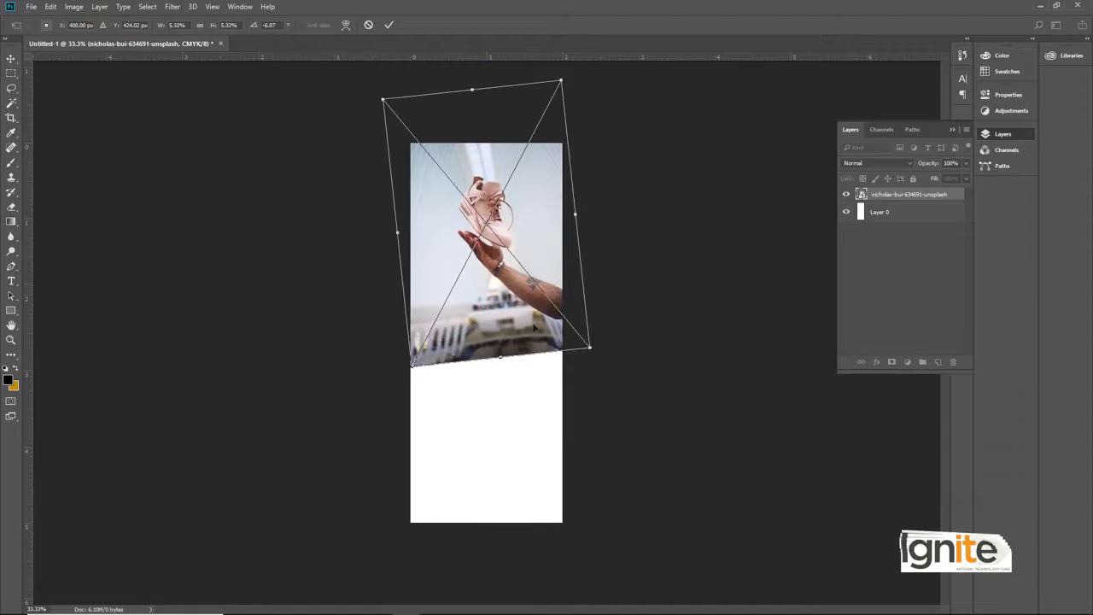
{"action": "mouse_move", "coordinate": [601, 350]}
{"action": "left_mouse_down"}
{"action": "mouse_move", "coordinate": [604, 332]}
{"action": "mouse_move", "coordinate": [612, 358]}
{"action": "left_mouse_up"}
{"action": "key", "text": "Return"}
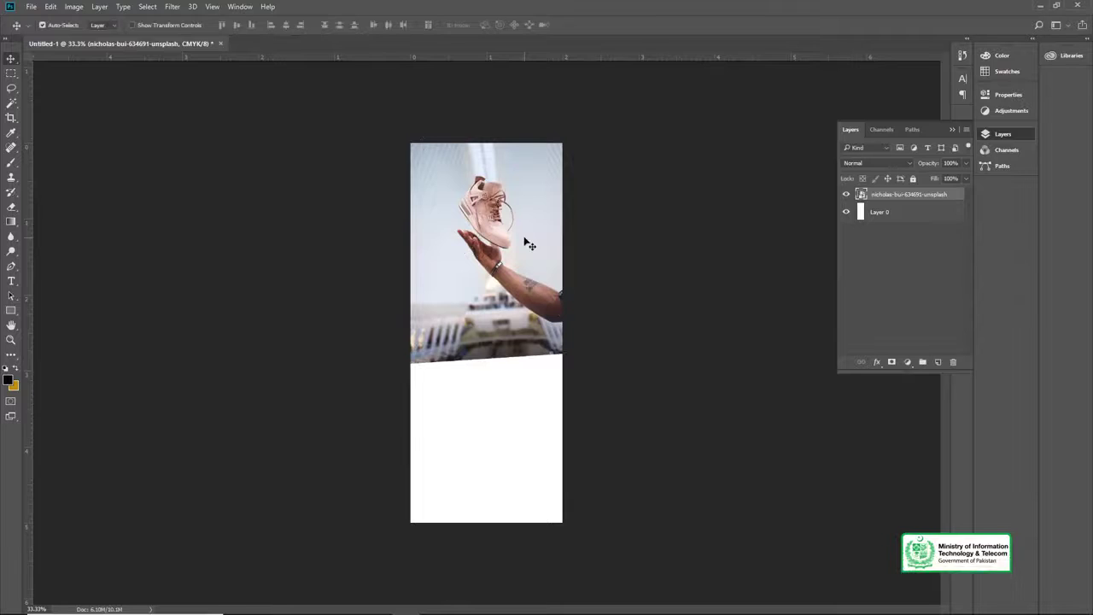
Step: With the Pen tool, draw a closed black shape with a curved top over the lower page and move its layer above the photo
{"action": "left_click", "coordinate": [875, 216]}
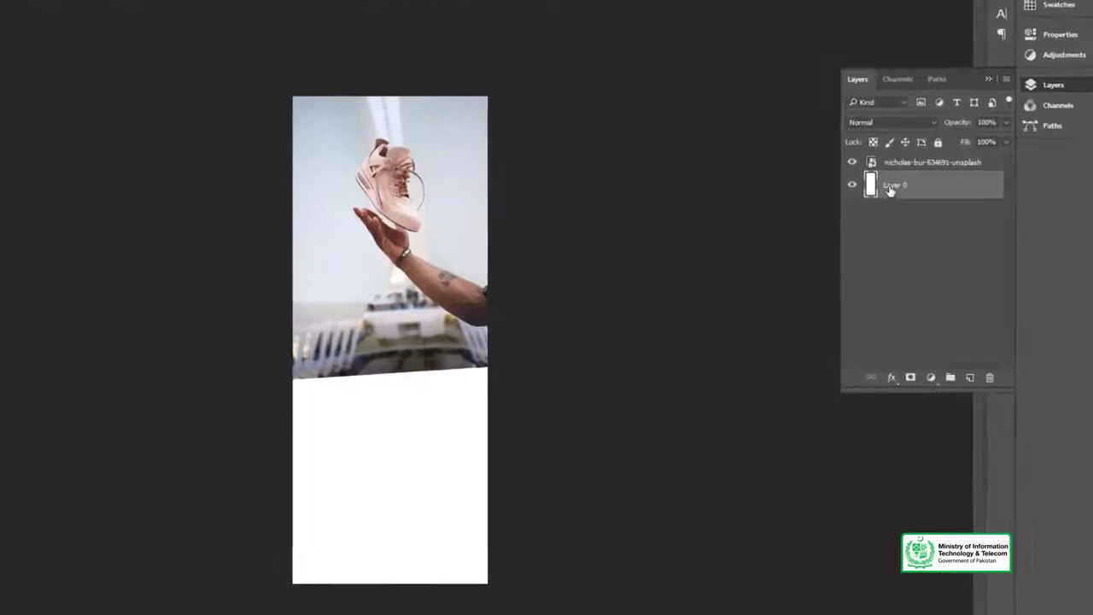
{"action": "left_click", "coordinate": [984, 384]}
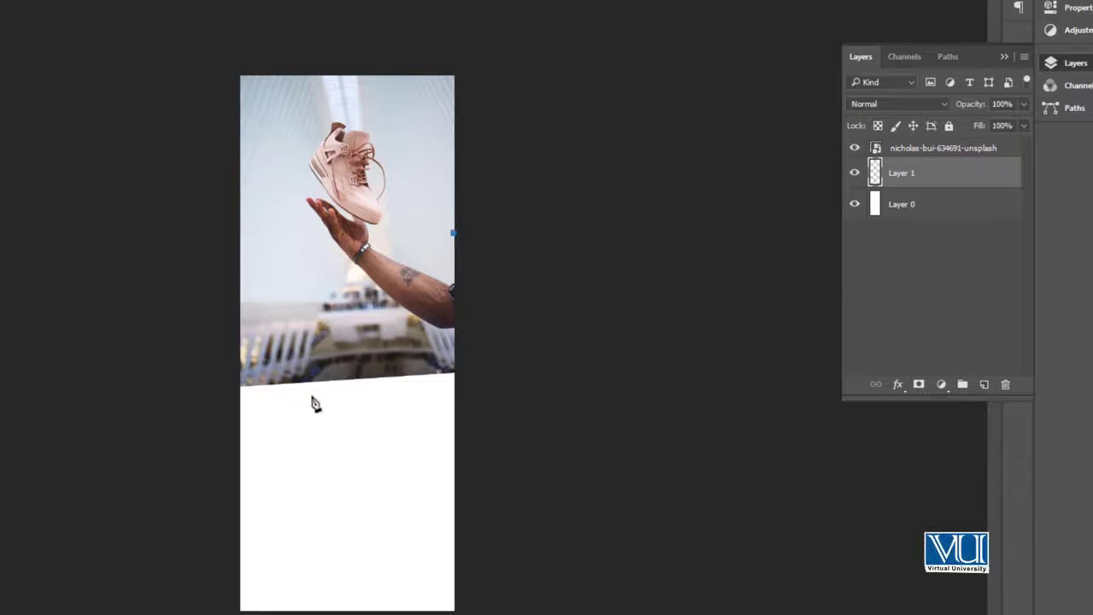
{"action": "left_click_drag", "start_coordinate": [241, 345], "coordinate": [92, 359]}
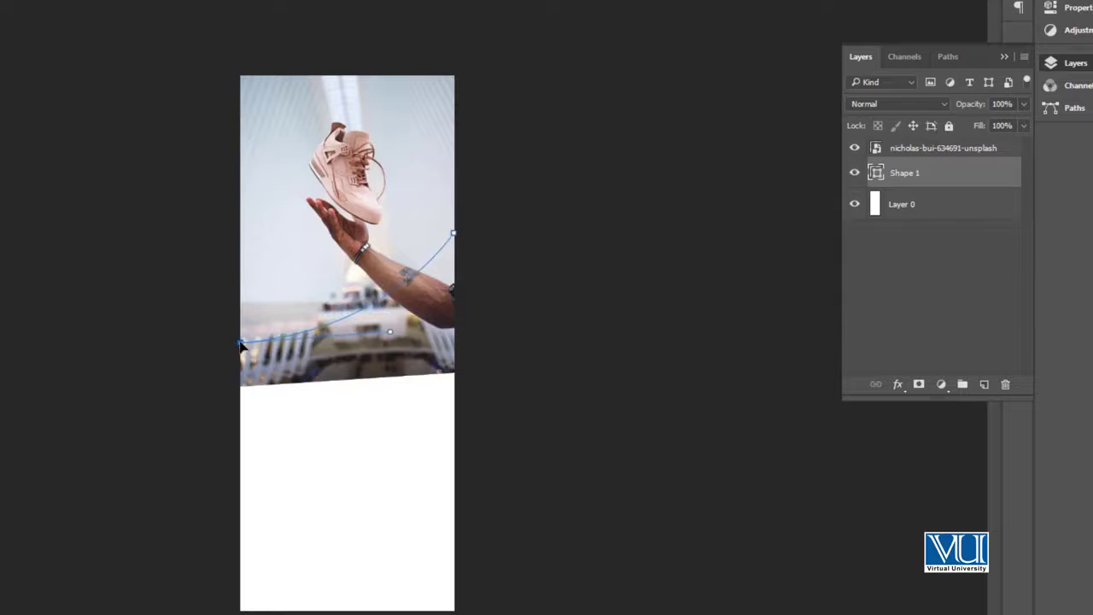
{"action": "left_click", "coordinate": [241, 608]}
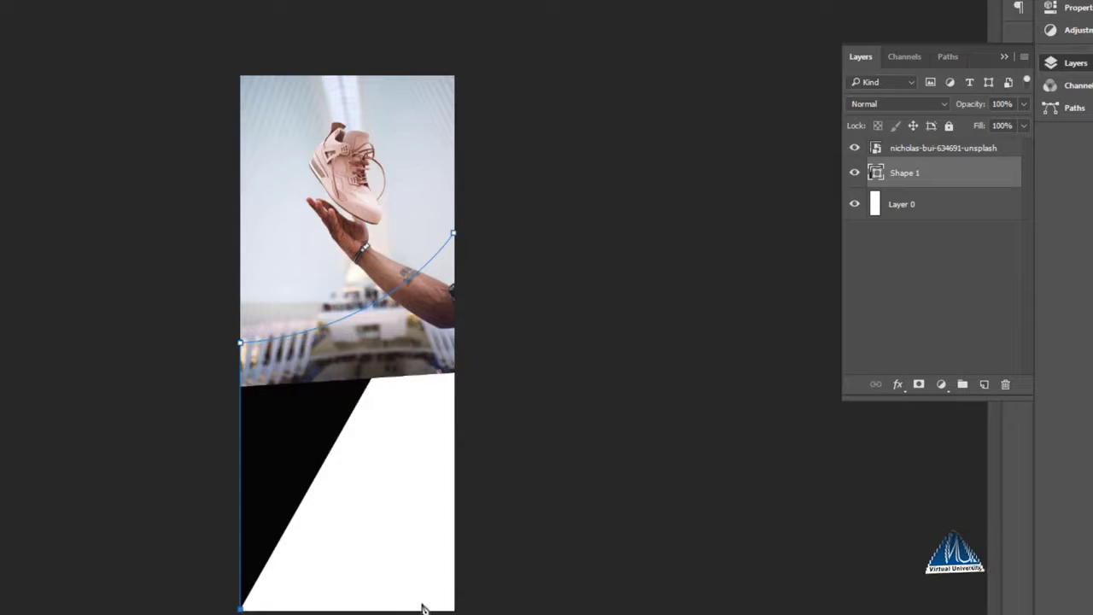
{"action": "left_click", "coordinate": [454, 609]}
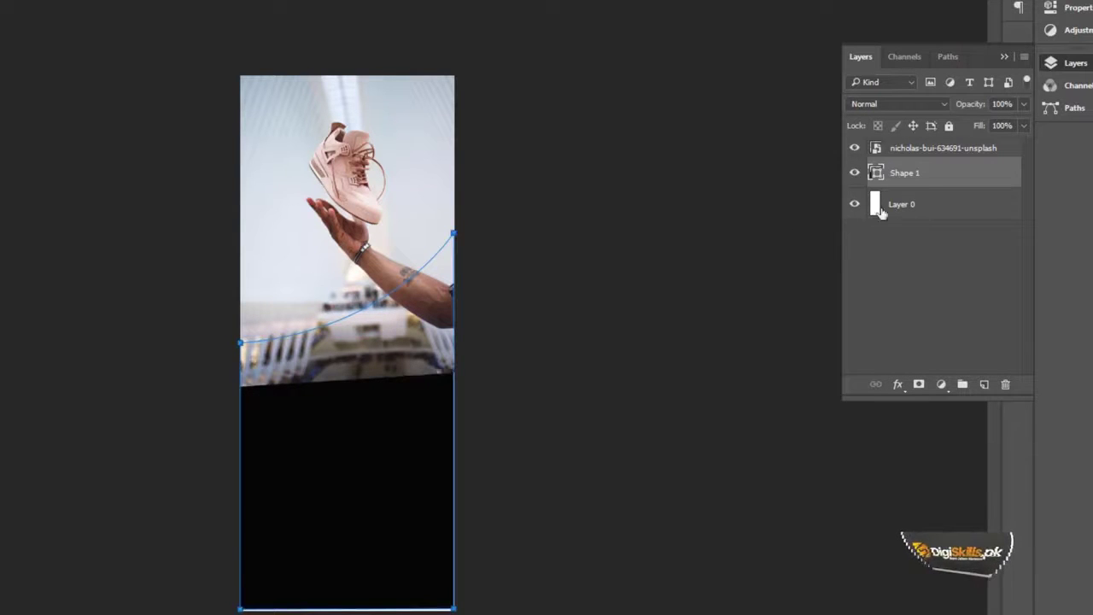
{"action": "left_click_drag", "start_coordinate": [921, 177], "coordinate": [916, 148]}
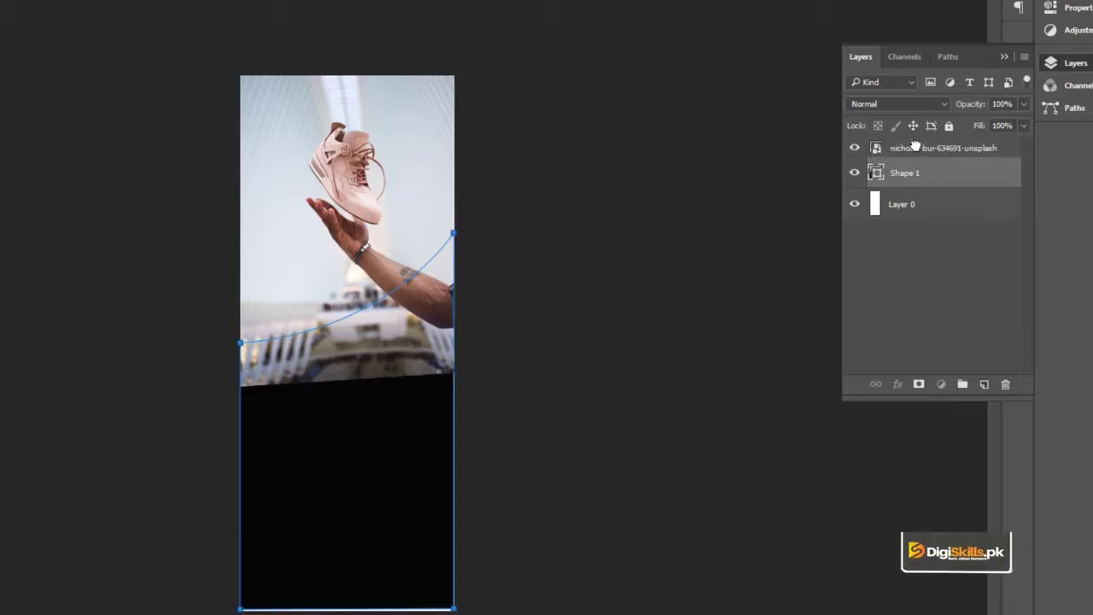
Step: Transform the black curved shape to about 2.000 in wide and 3.530 in high to fit the page sides
{"action": "left_click", "coordinate": [394, 463]}
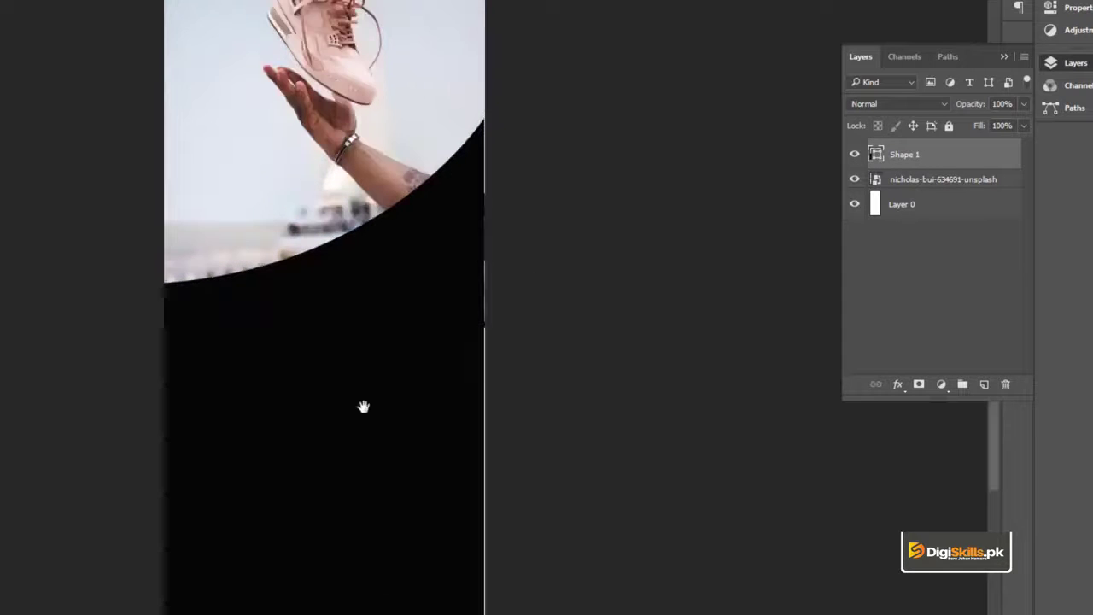
{"action": "key", "text": "ctrl+t"}
{"action": "left_click_drag", "start_coordinate": [531, 612], "coordinate": [581, 565]}
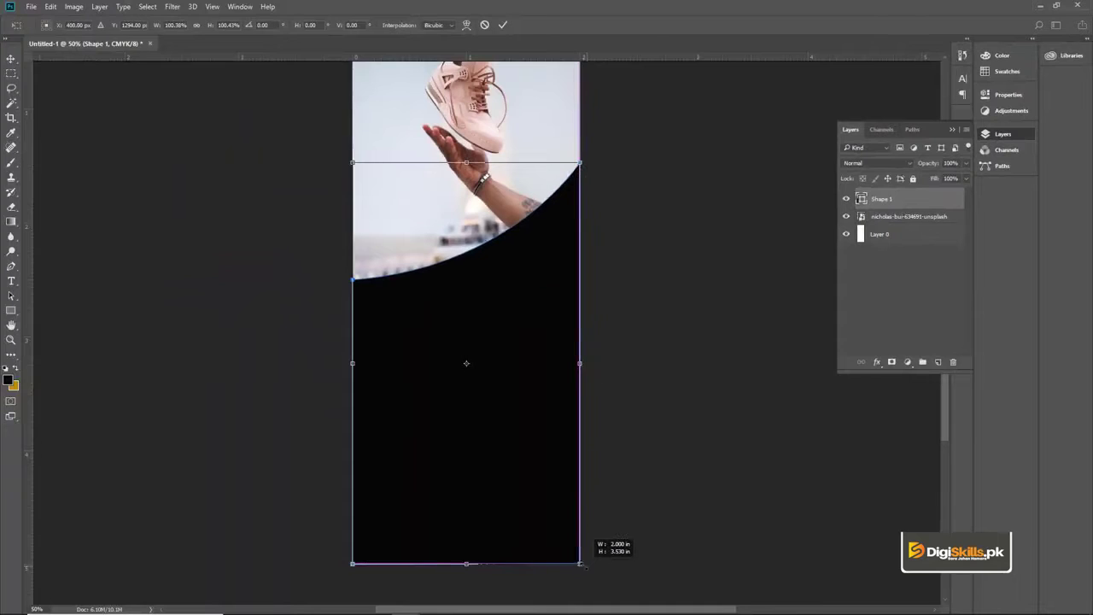
{"action": "key", "text": "Return"}
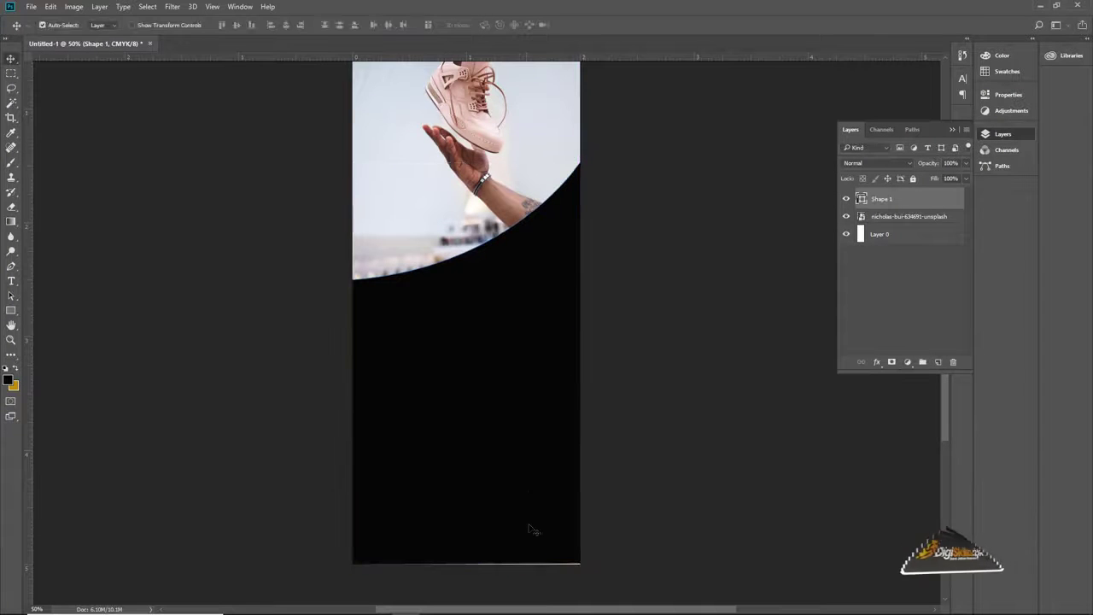
Step: Stretch the black shape's lower edge to the page bottom, making it about 3.560 in high
{"action": "left_click", "coordinate": [503, 550], "text": "ctrl"}
{"action": "left_click", "coordinate": [500, 510], "text": "ctrl"}
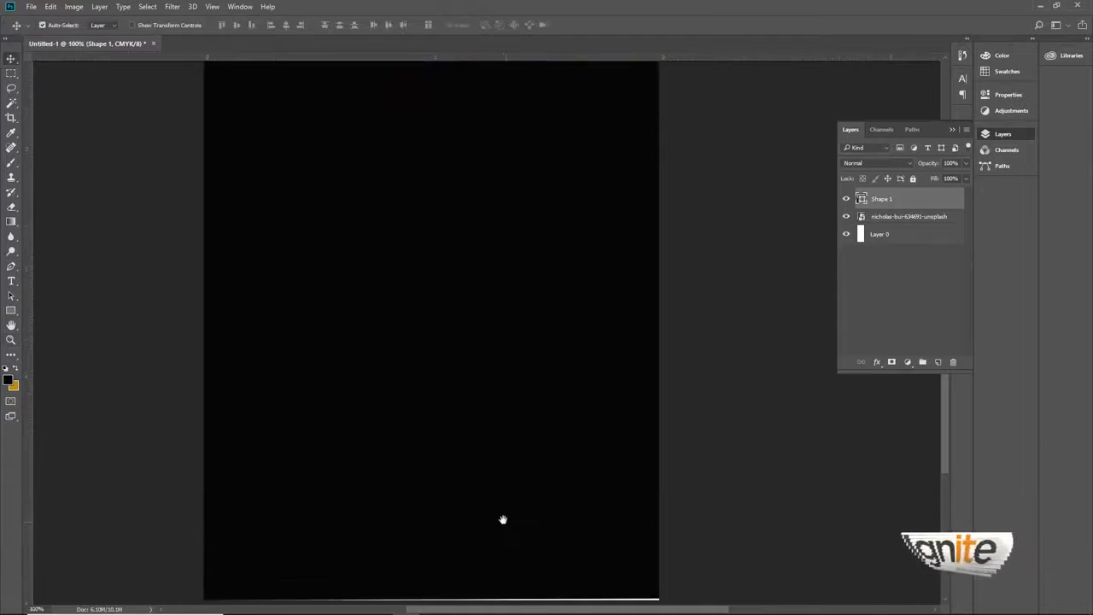
{"action": "left_click_drag", "start_coordinate": [503, 523], "coordinate": [507, 416]}
{"action": "key", "text": "ctrl+t"}
{"action": "left_click_drag", "start_coordinate": [459, 490], "coordinate": [456, 503]}
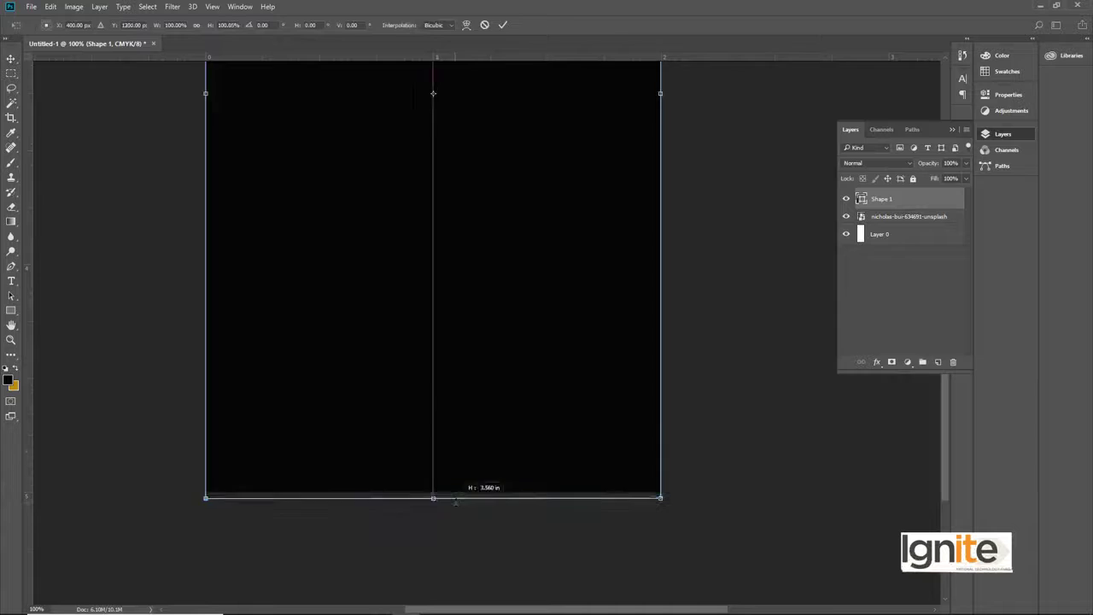
{"action": "key", "text": "Return"}
{"action": "left_click", "coordinate": [494, 427], "text": "alt"}
{"action": "left_click", "coordinate": [519, 361], "text": "ctrl"}
{"action": "left_click_drag", "start_coordinate": [533, 354], "coordinate": [527, 344]}
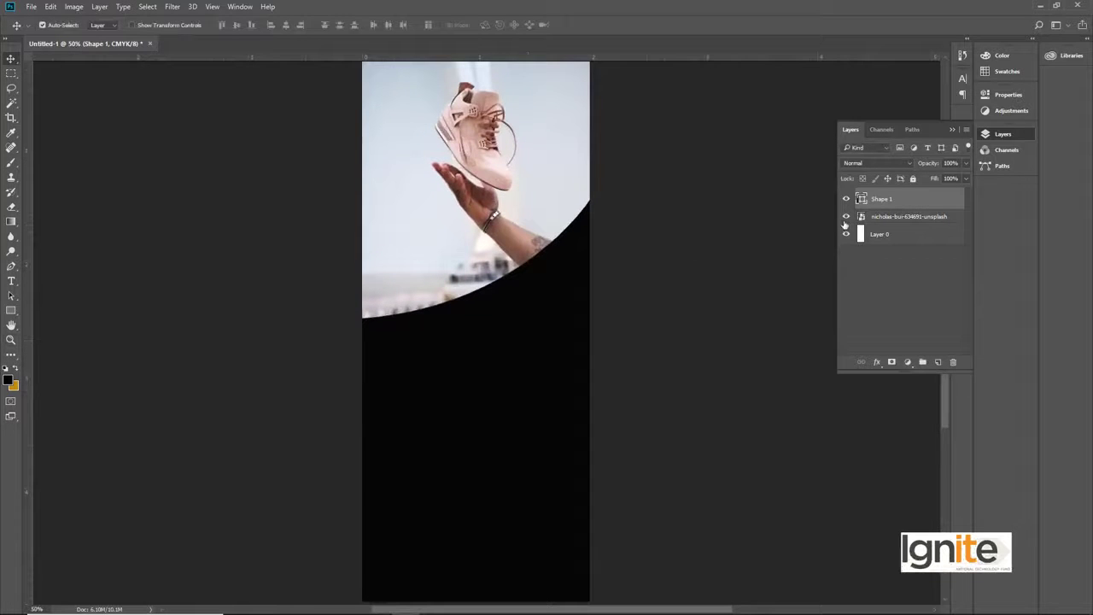
Step: Duplicate the black curved shape and shrink the copy's height to about 86% around its centre
{"action": "key", "text": "ctrl+j"}
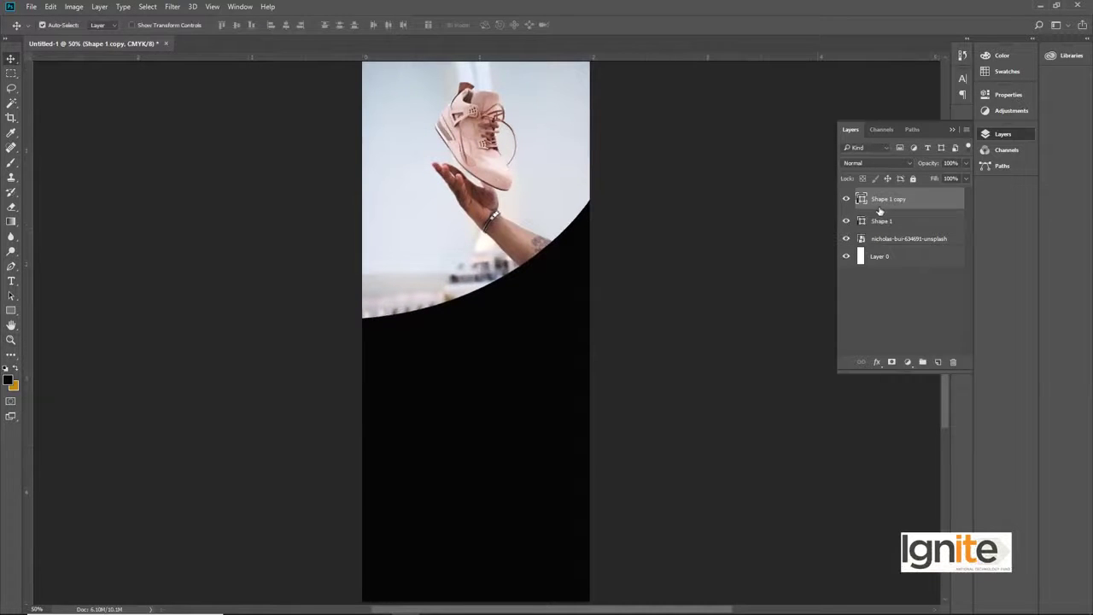
{"action": "left_click", "coordinate": [15, 369]}
{"action": "key", "text": "ctrl+t"}
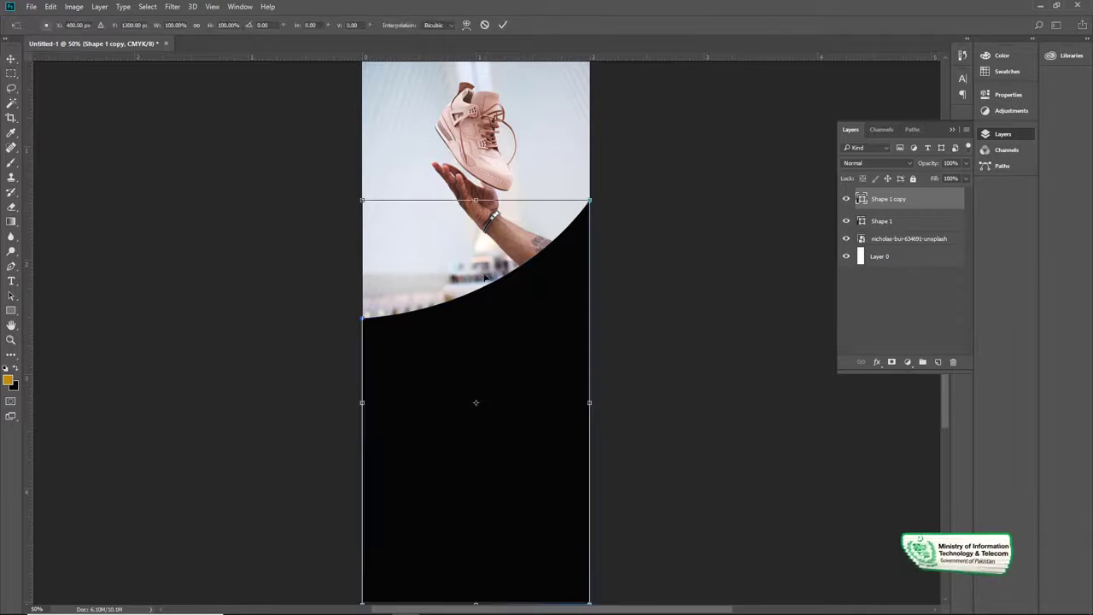
{"action": "mouse_move", "coordinate": [488, 206]}
{"action": "left_mouse_down"}
{"action": "mouse_move", "coordinate": [470, 182]}
{"action": "mouse_move", "coordinate": [480, 200]}
{"action": "left_mouse_up"}
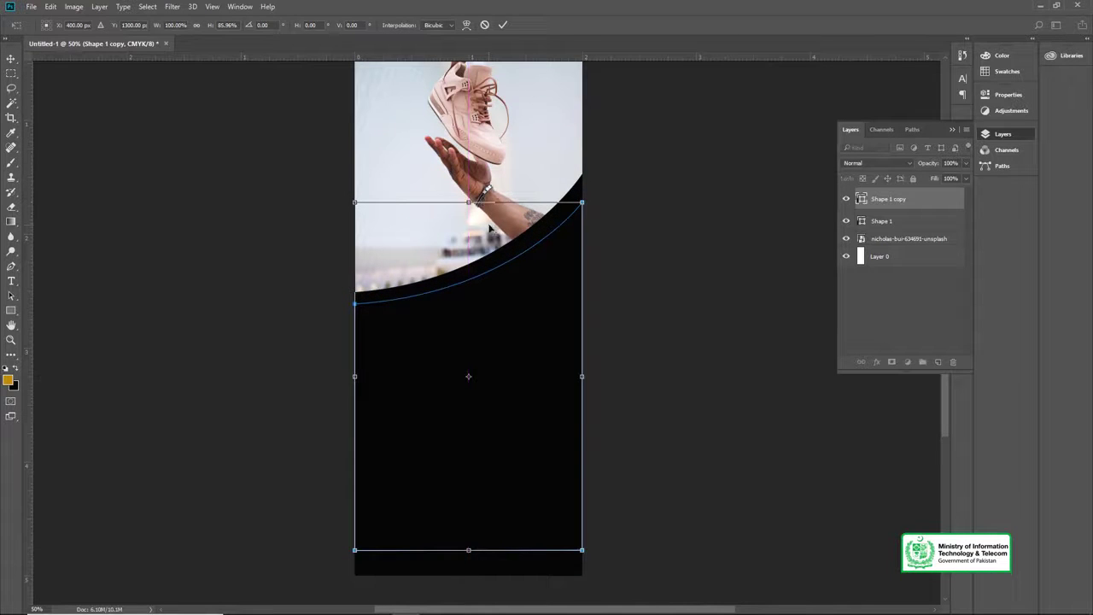
{"action": "key", "text": "Return"}
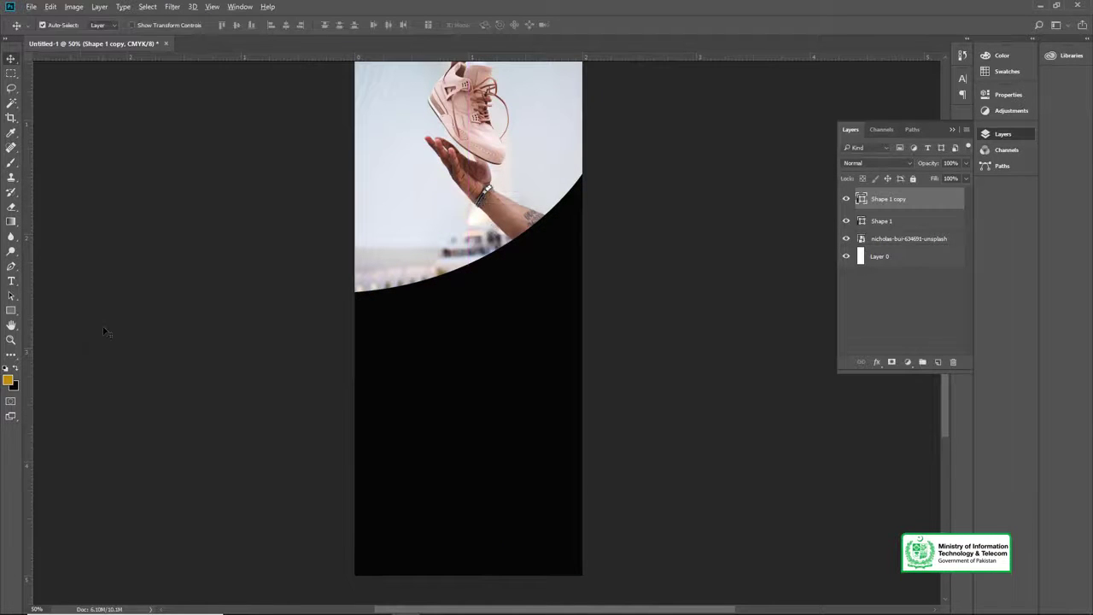
Step: Fill the shortened shape copy with the gold foreground color c88b08 and check that color's CMYK values
{"action": "key", "text": "alt+BackSpace"}
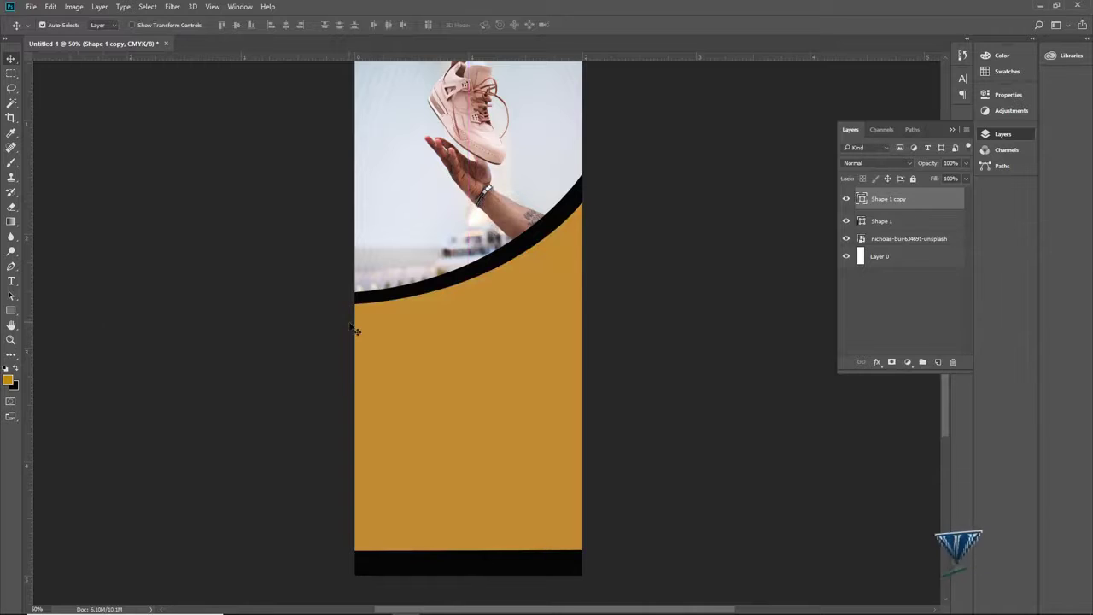
{"action": "left_click", "coordinate": [8, 380]}
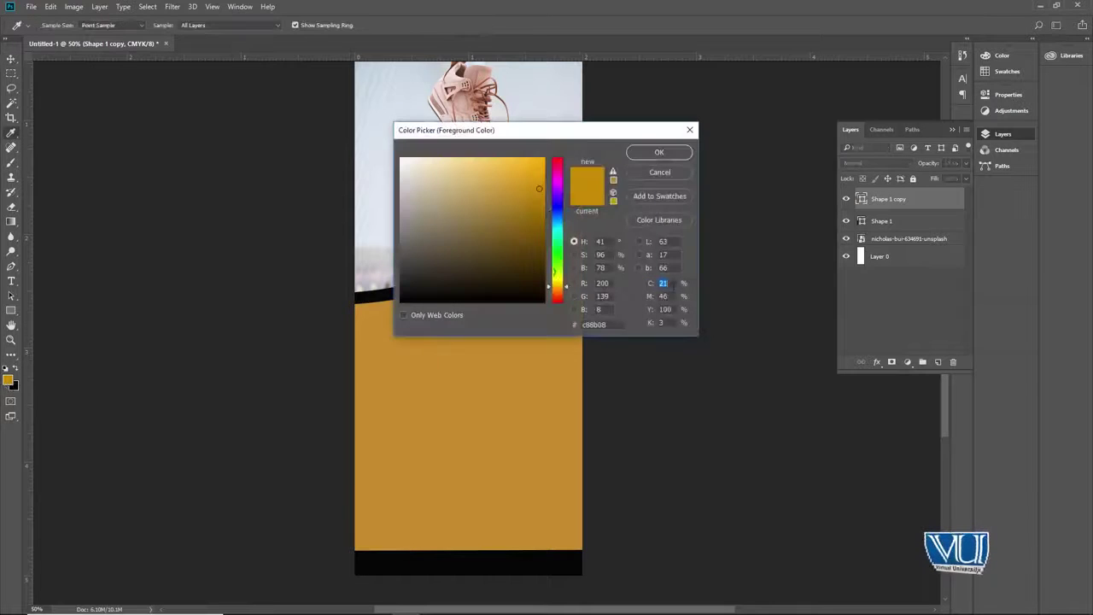
{"action": "left_click", "coordinate": [657, 175]}
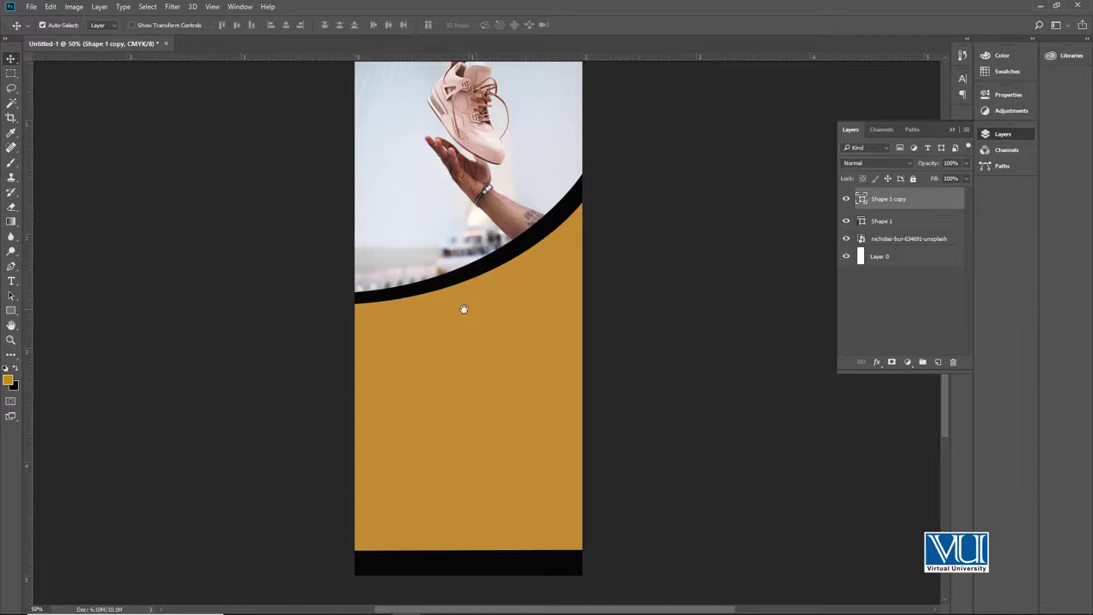
{"action": "left_click_drag", "start_coordinate": [463, 308], "coordinate": [475, 317]}
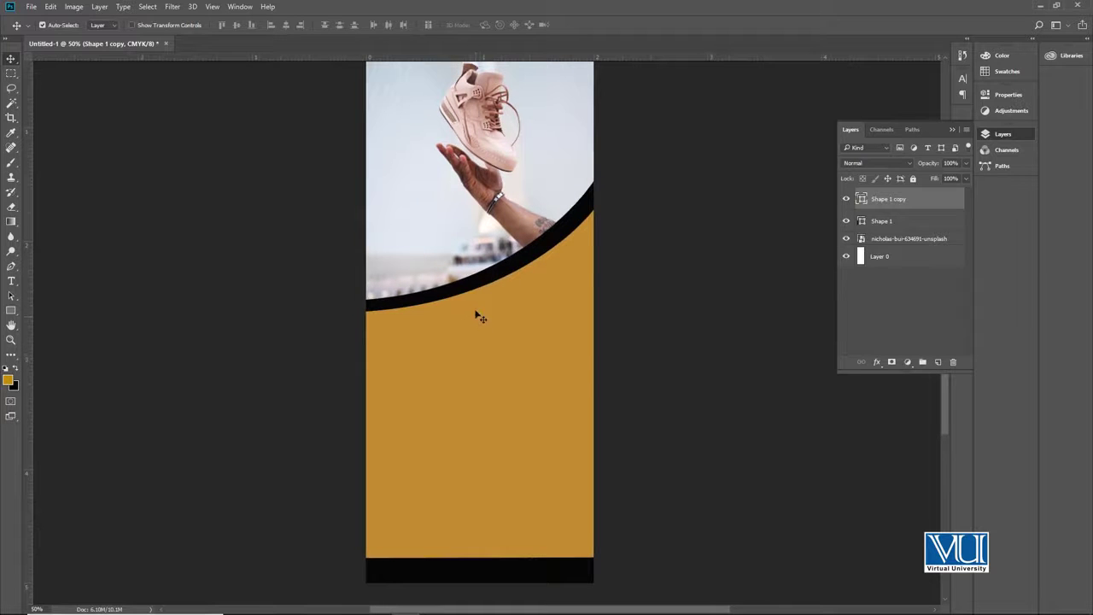
{"action": "key", "text": "ctrl+t"}
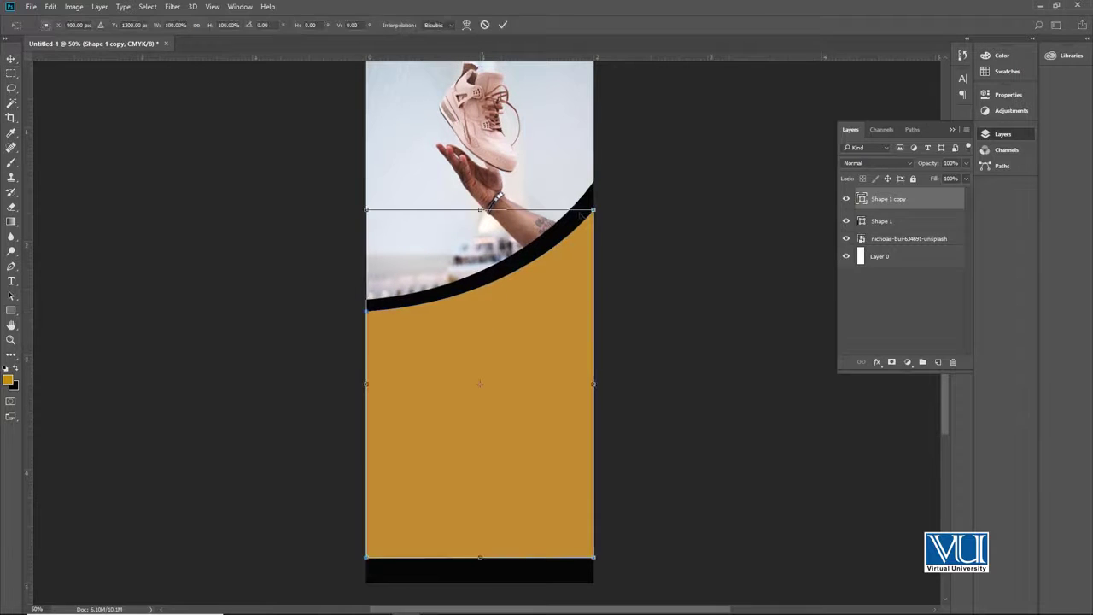
{"action": "mouse_move", "coordinate": [592, 210]}
{"action": "left_mouse_down"}
{"action": "mouse_move", "coordinate": [611, 192]}
{"action": "mouse_move", "coordinate": [602, 206]}
{"action": "left_mouse_up"}
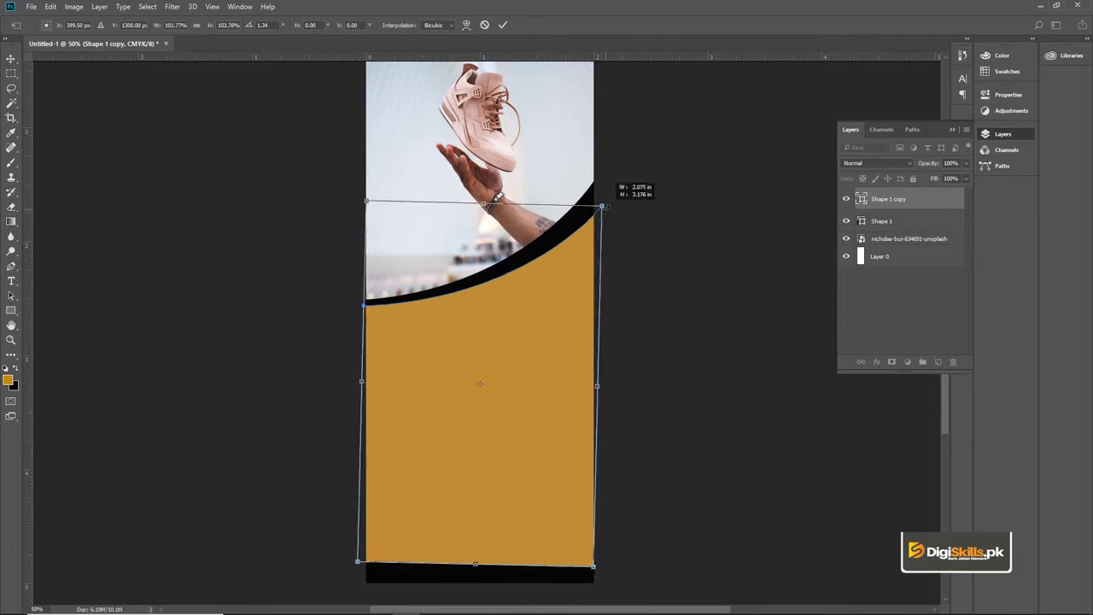
{"action": "left_click", "coordinate": [503, 25]}
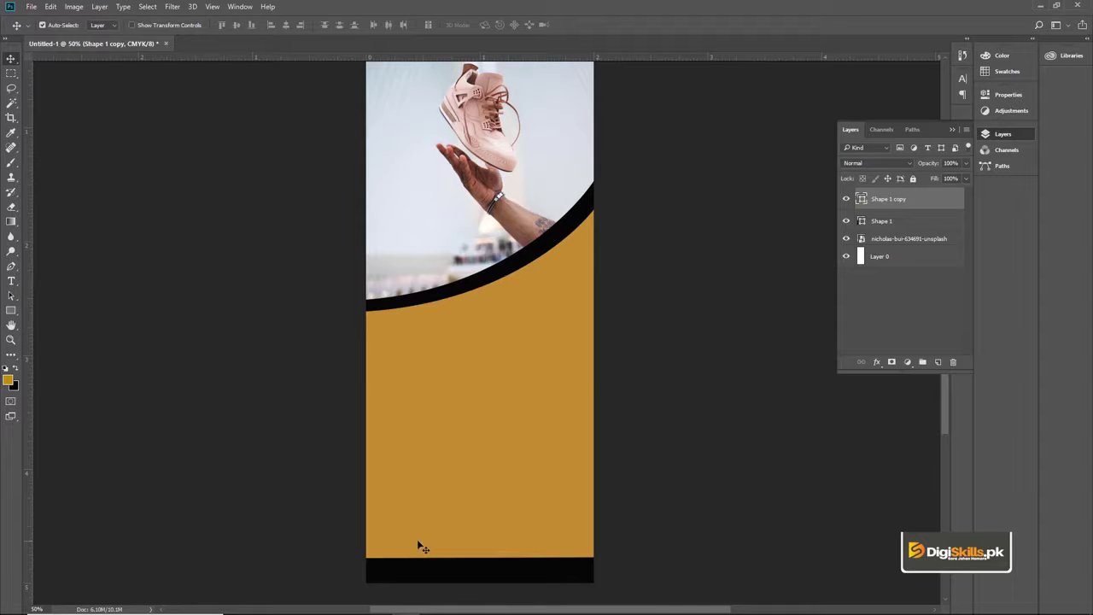
Step: Nudge the gold curved shape slightly downward to thicken the black band along its curve
{"action": "key", "text": "ctrl+t"}
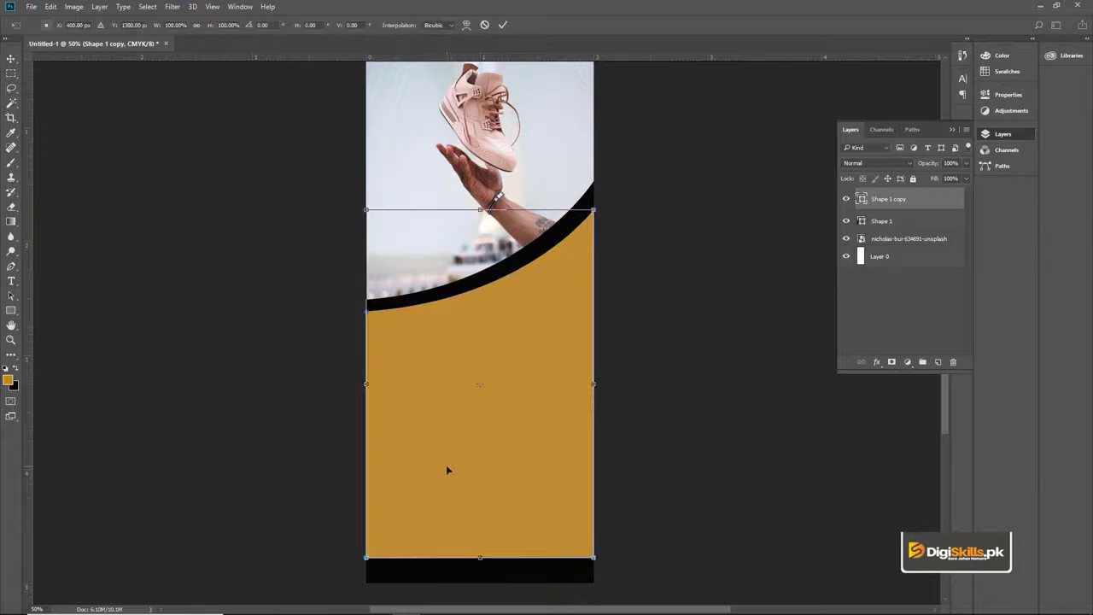
{"action": "key", "text": "shift+Down"}
{"action": "key", "text": "Return"}
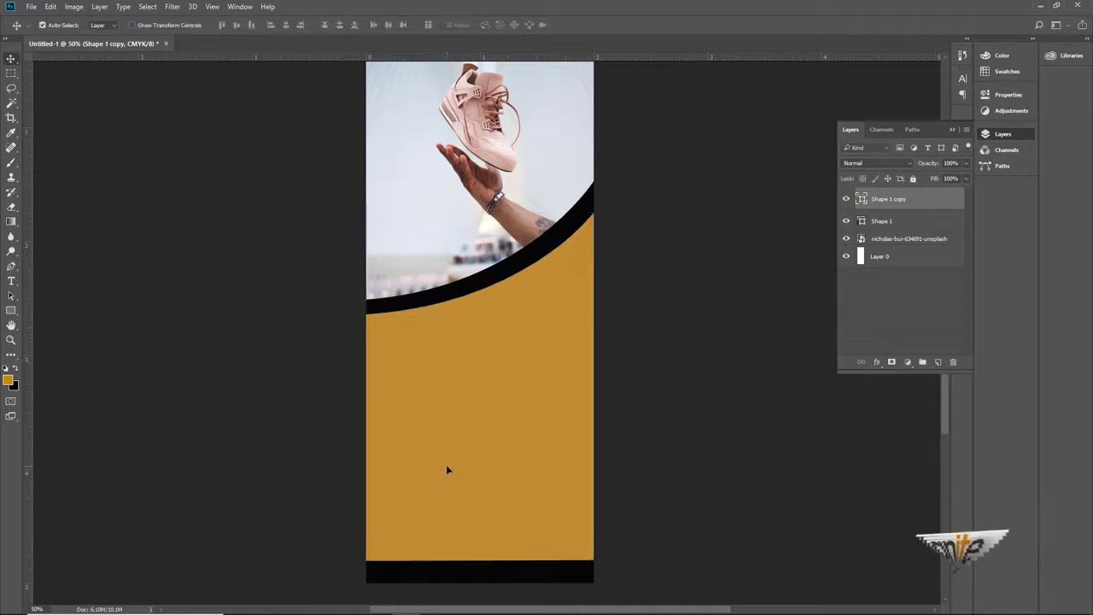
{"action": "key", "text": "z"}
{"action": "left_click", "coordinate": [465, 322]}
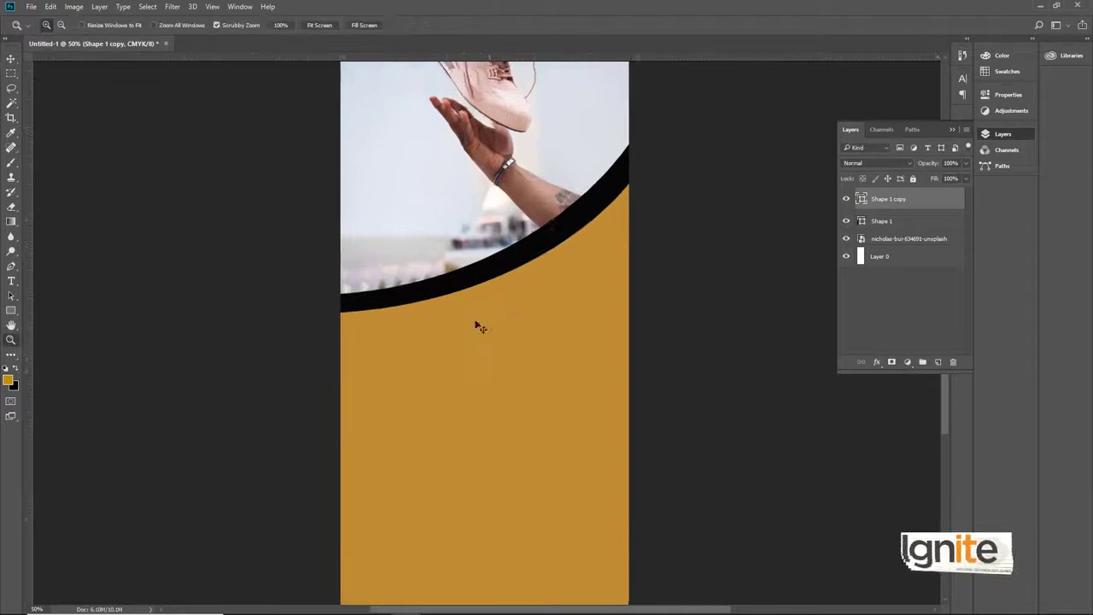
{"action": "left_click", "coordinate": [488, 319], "text": "alt"}
{"action": "key", "text": "v"}
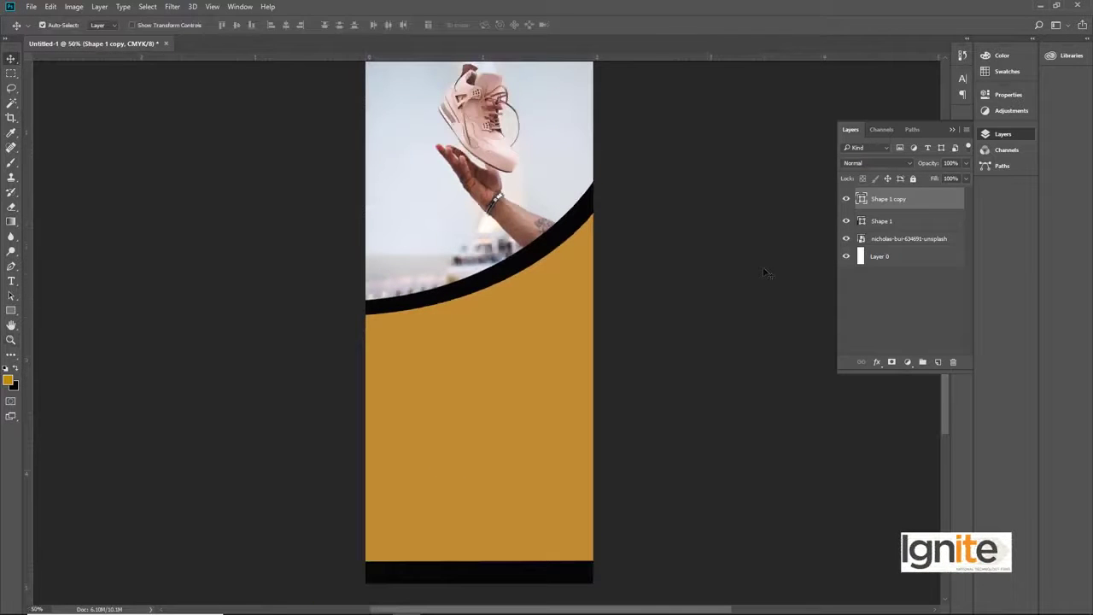
Step: Bring the black curved shape's layer above the gold copy in the layer order
{"action": "mouse_move", "coordinate": [880, 226]}
{"action": "left_mouse_down"}
{"action": "mouse_move", "coordinate": [881, 197]}
{"action": "mouse_move", "coordinate": [880, 226]}
{"action": "left_mouse_up"}
{"action": "left_click", "coordinate": [882, 223]}
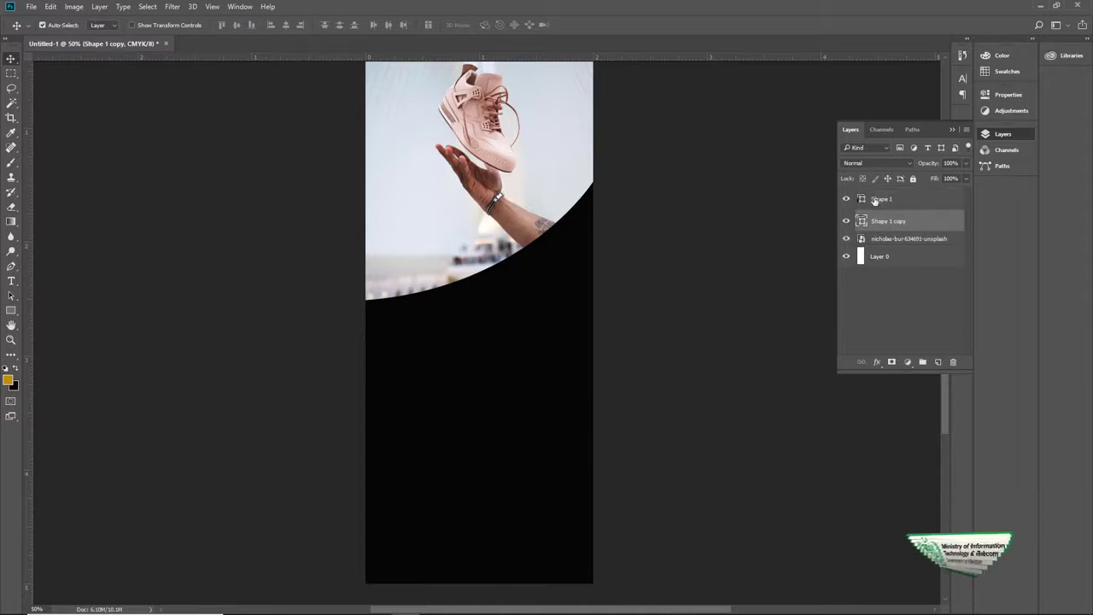
{"action": "left_click", "coordinate": [877, 200]}
Step: Transform the black shape so a gold band shows along its curve and its lower edge sits above the page bottom
{"action": "left_click", "coordinate": [547, 271]}
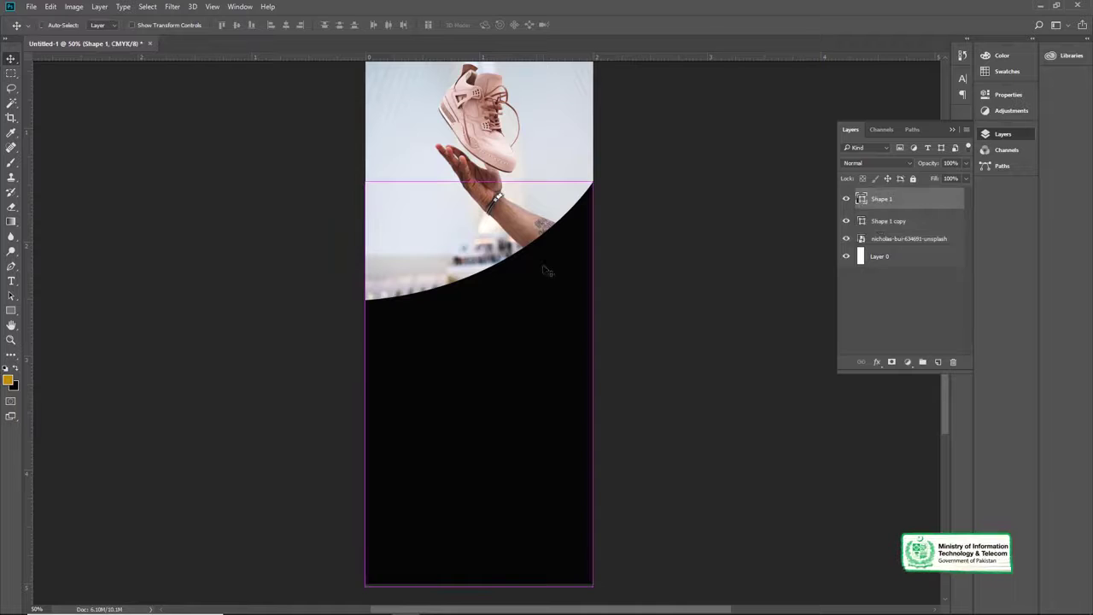
{"action": "key", "text": "ctrl+t"}
{"action": "key", "text": "Escape"}
{"action": "left_click_drag", "start_coordinate": [555, 255], "coordinate": [552, 291]}
{"action": "key", "text": "ctrl+t"}
{"action": "left_click_drag", "start_coordinate": [559, 351], "coordinate": [556, 294]}
{"action": "left_click_drag", "start_coordinate": [488, 567], "coordinate": [486, 492]}
Step: Stretch the gold shape's lower edge to the page bottom to form a gold strip under the black shape
{"action": "left_click", "coordinate": [501, 231]}
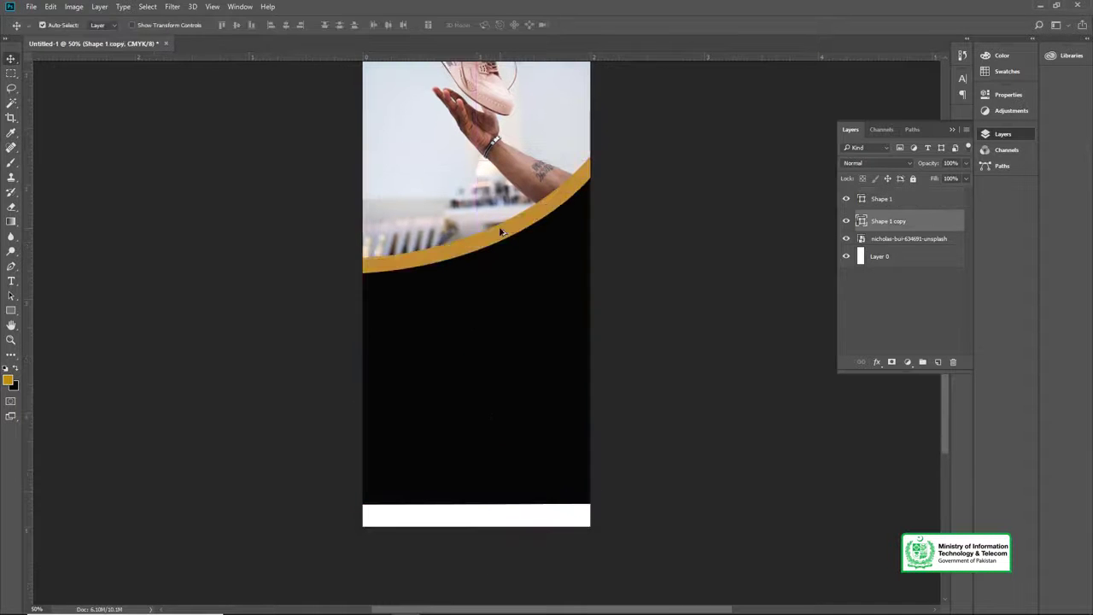
{"action": "key", "text": "ctrl+t"}
{"action": "left_click_drag", "start_coordinate": [486, 514], "coordinate": [487, 518]}
{"action": "key", "text": "Return"}
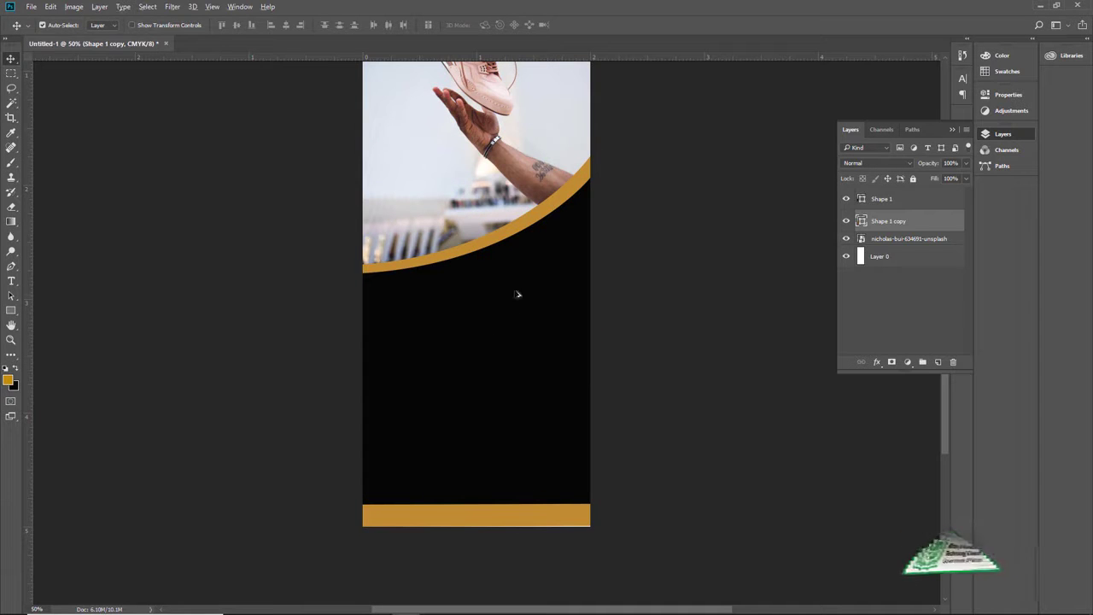
Step: Lower the black shape's upper edge slightly to thicken the gold band along the curve
{"action": "key", "text": "alt+bracketright"}
{"action": "key", "text": "ctrl+t"}
{"action": "left_click_drag", "start_coordinate": [503, 177], "coordinate": [504, 187]}
{"action": "key", "text": "Return"}
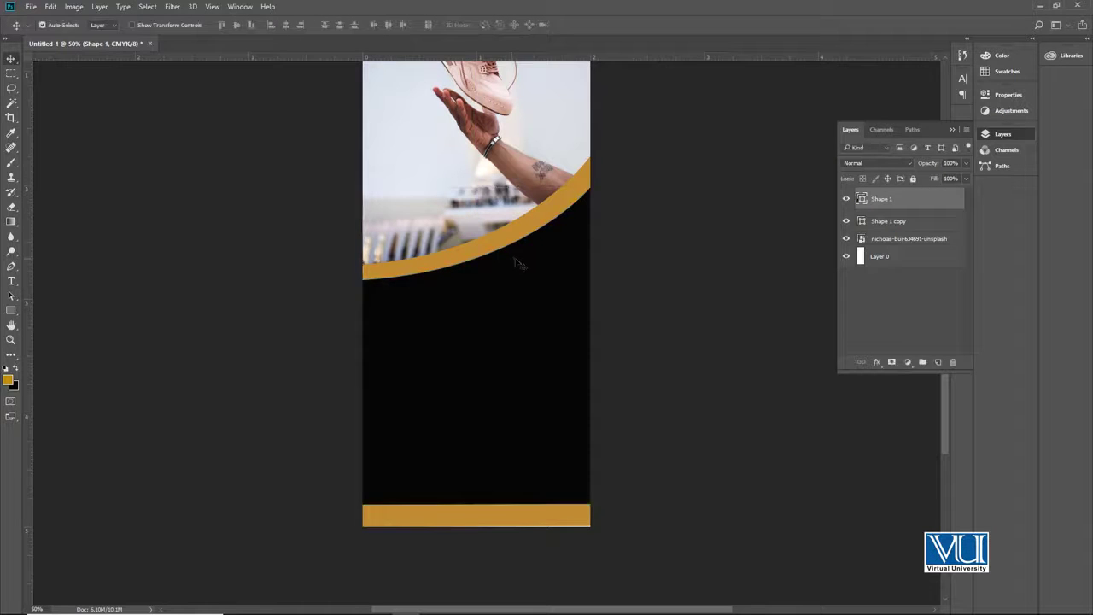
{"action": "scroll", "coordinate": [524, 312], "scroll_direction": "up", "scroll_amount": 2}
{"action": "key", "text": "ctrl+minus"}
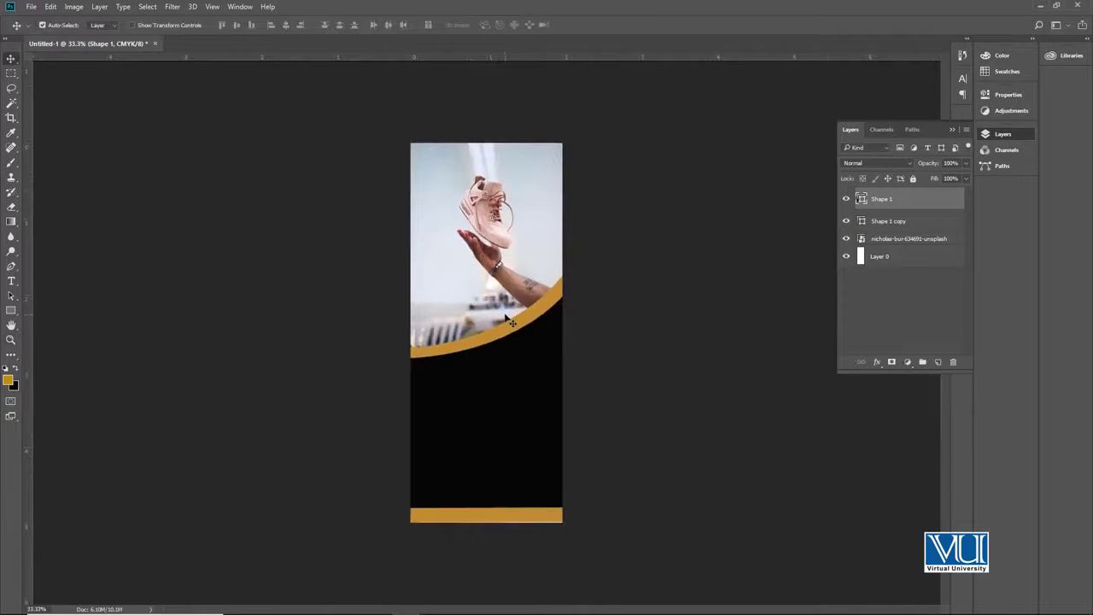
Step: Open the Logo file from the 159-Streamer Design folder in Illustrator and copy all of its artwork
{"action": "left_click", "coordinate": [1039, 7]}
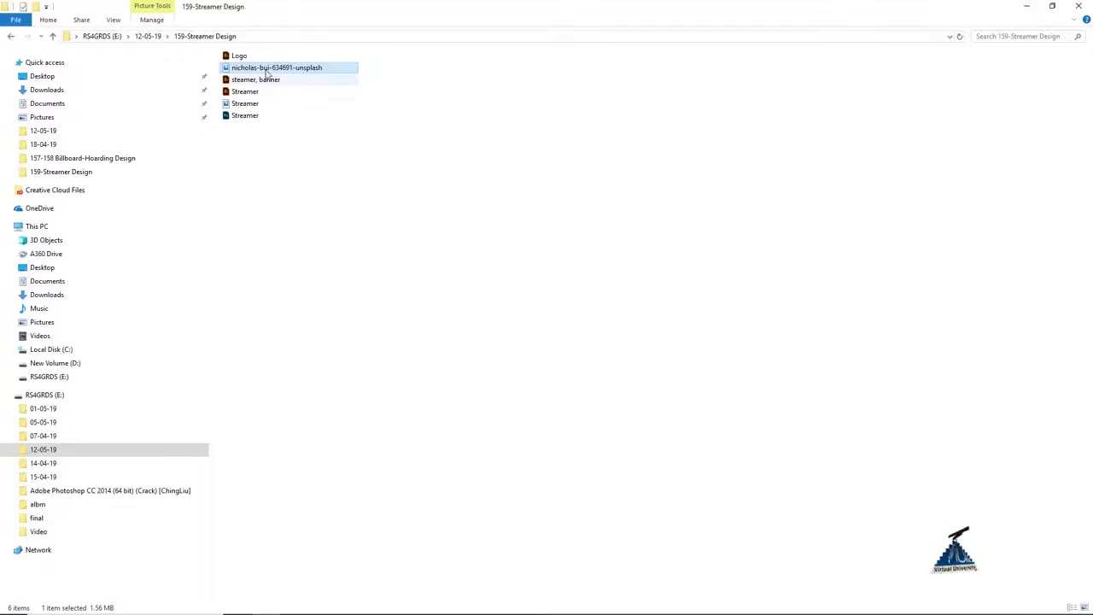
{"action": "double_click", "coordinate": [255, 54]}
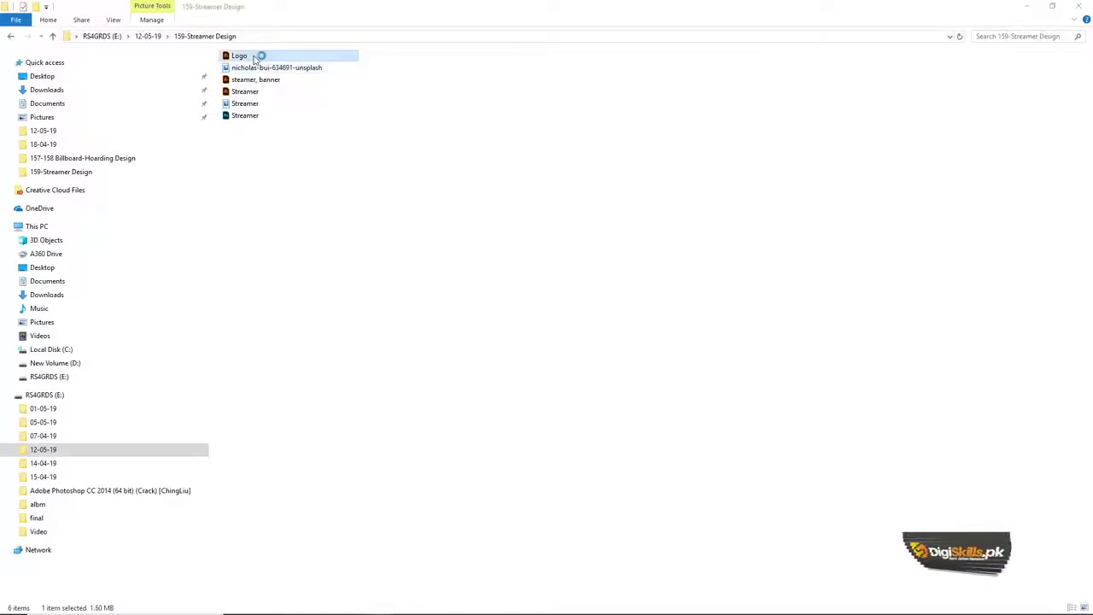
{"action": "left_click", "coordinate": [408, 239]}
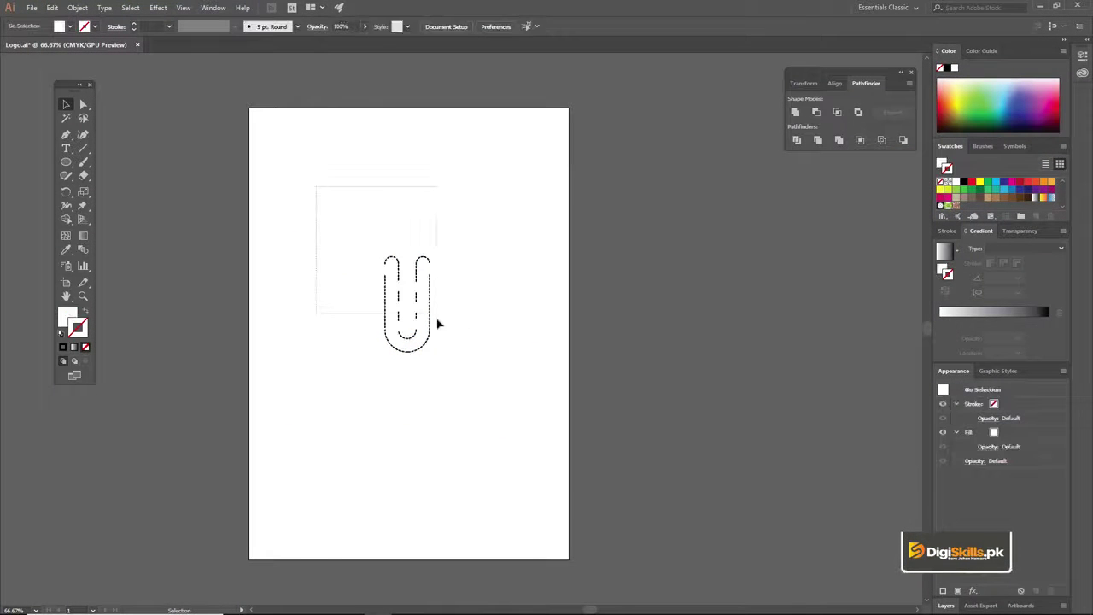
{"action": "left_click_drag", "start_coordinate": [572, 465], "coordinate": [574, 467]}
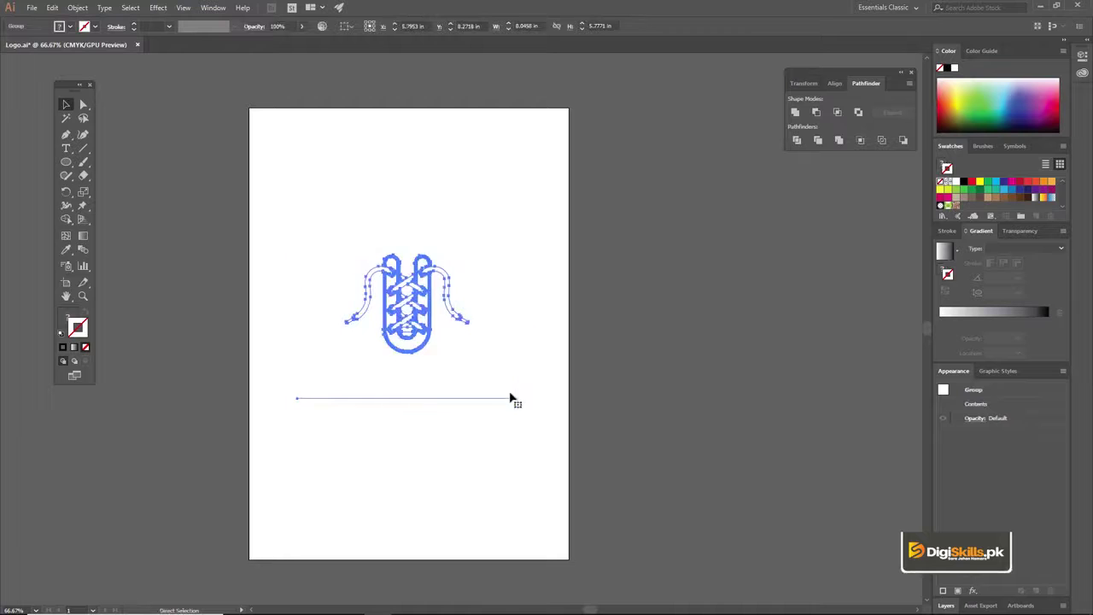
{"action": "key", "text": "v"}
{"action": "left_click", "coordinate": [1045, 8]}
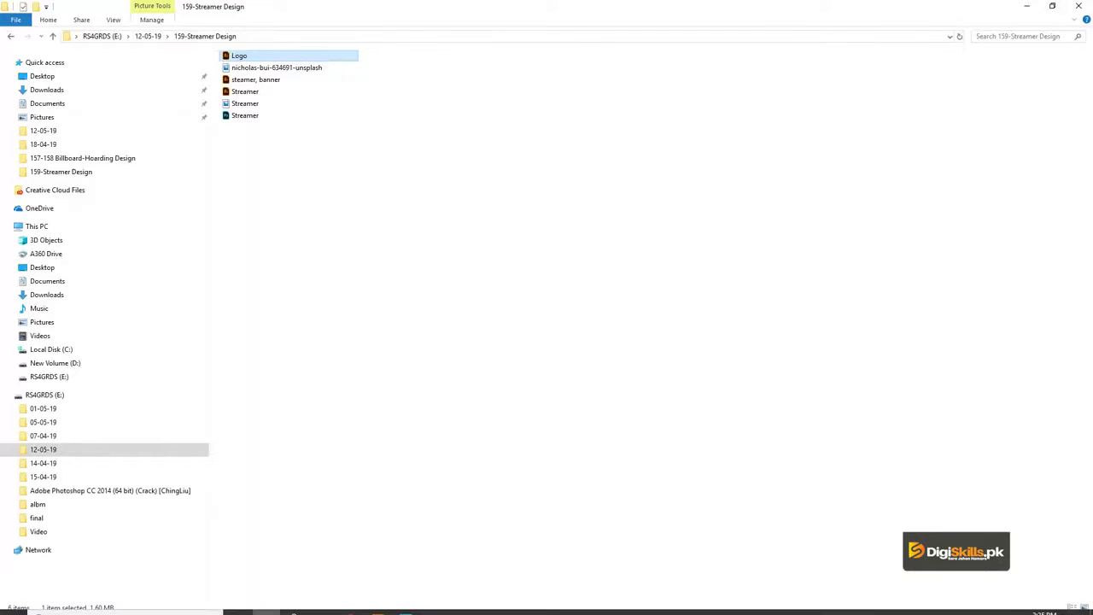
Step: Switch back to Photoshop, paste the logo as a smart object and scale it to about 0.770 × 0.553 in on the black area
{"action": "left_click", "coordinate": [406, 605]}
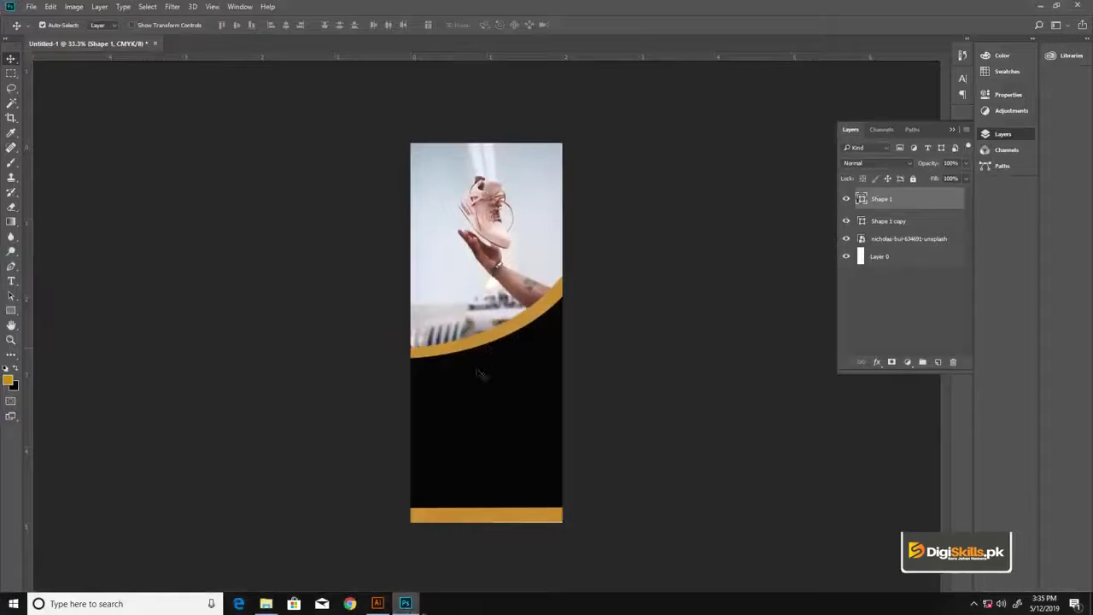
{"action": "key", "text": "ctrl+v"}
{"action": "left_click", "coordinate": [598, 184]}
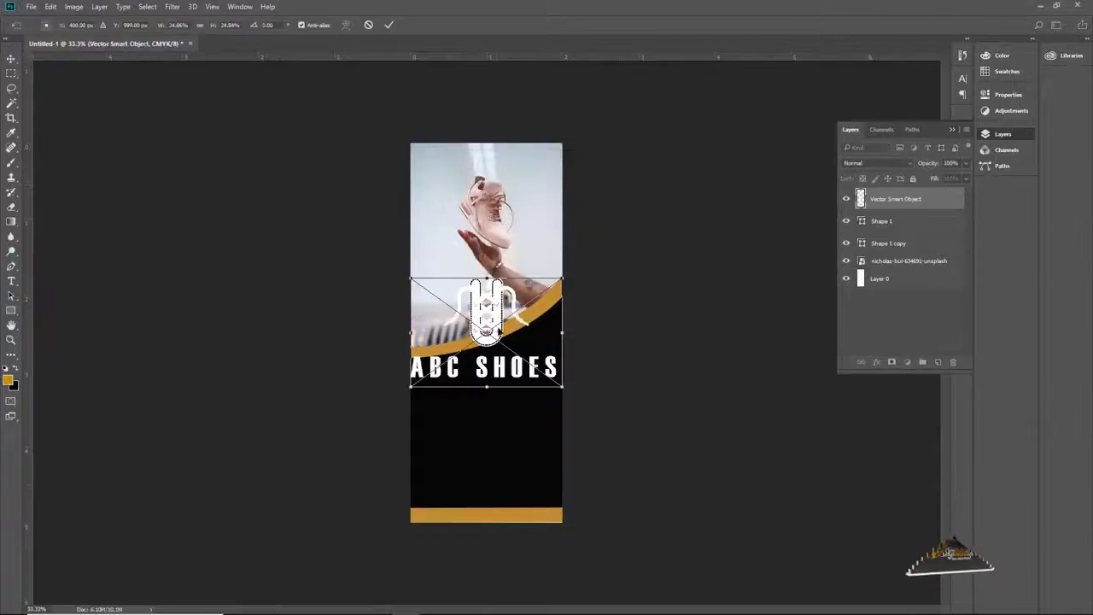
{"action": "left_click_drag", "start_coordinate": [530, 399], "coordinate": [530, 422]}
{"action": "left_click_drag", "start_coordinate": [562, 364], "coordinate": [510, 392]}
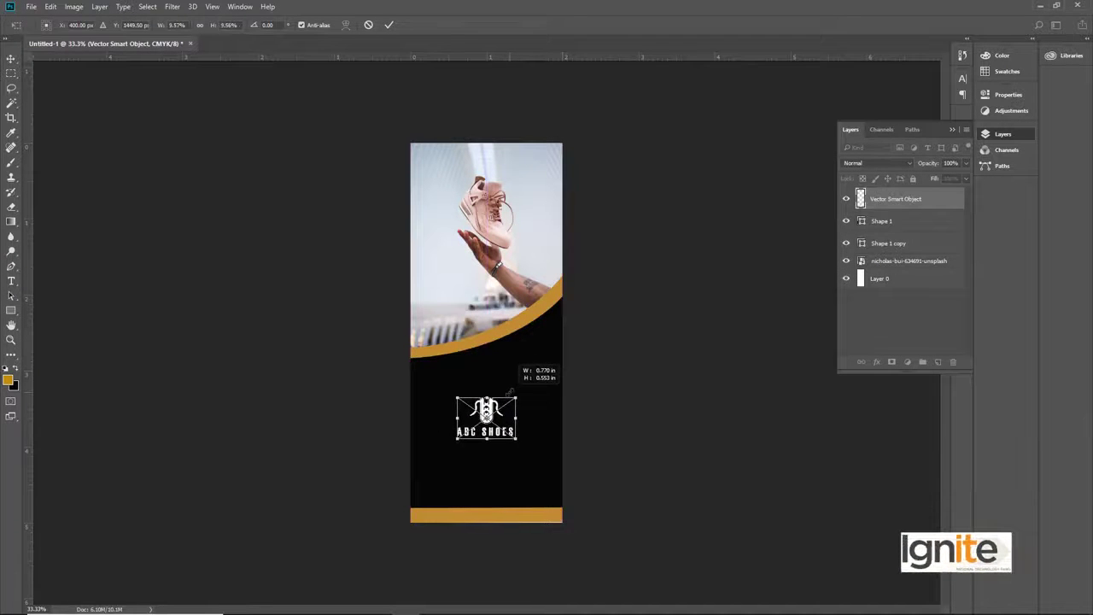
{"action": "key", "text": "Return"}
Step: Move the ABC Shoes logo higher on the black area, closer to the gold curve
{"action": "key", "text": "z"}
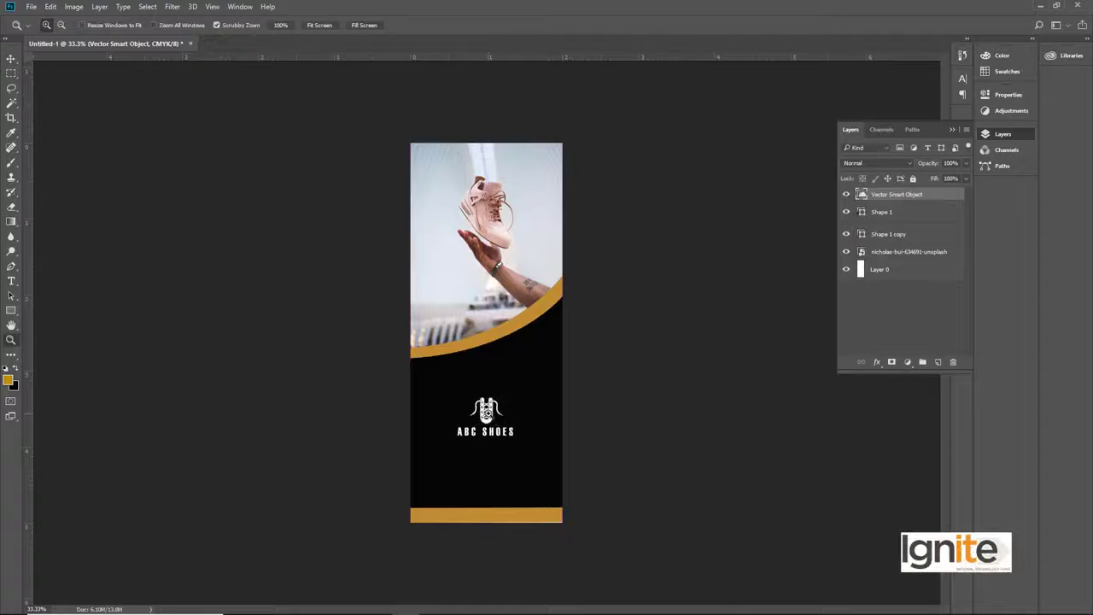
{"action": "left_click", "coordinate": [486, 416]}
{"action": "left_click", "coordinate": [487, 416]}
{"action": "key", "text": "ctrl+plus"}
{"action": "key", "text": "ctrl+plus"}
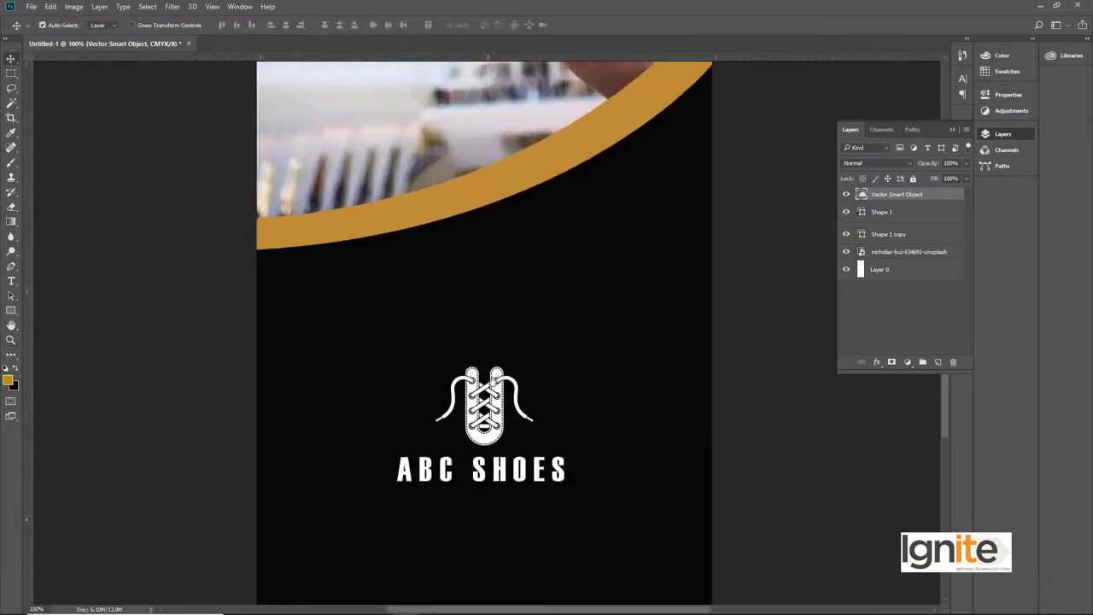
{"action": "scroll", "coordinate": [484, 270], "scroll_direction": "down", "scroll_amount": 1}
{"action": "left_click_drag", "start_coordinate": [494, 373], "coordinate": [493, 306]}
{"action": "key", "text": "ctrl+z"}
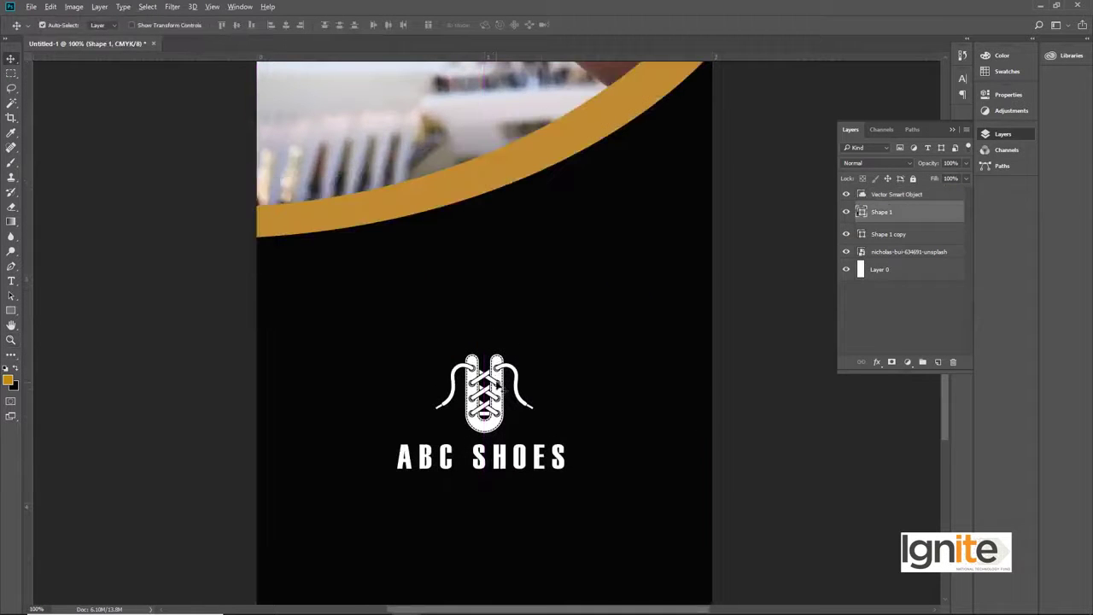
{"action": "left_click", "coordinate": [498, 385]}
{"action": "left_click_drag", "start_coordinate": [498, 385], "coordinate": [493, 327]}
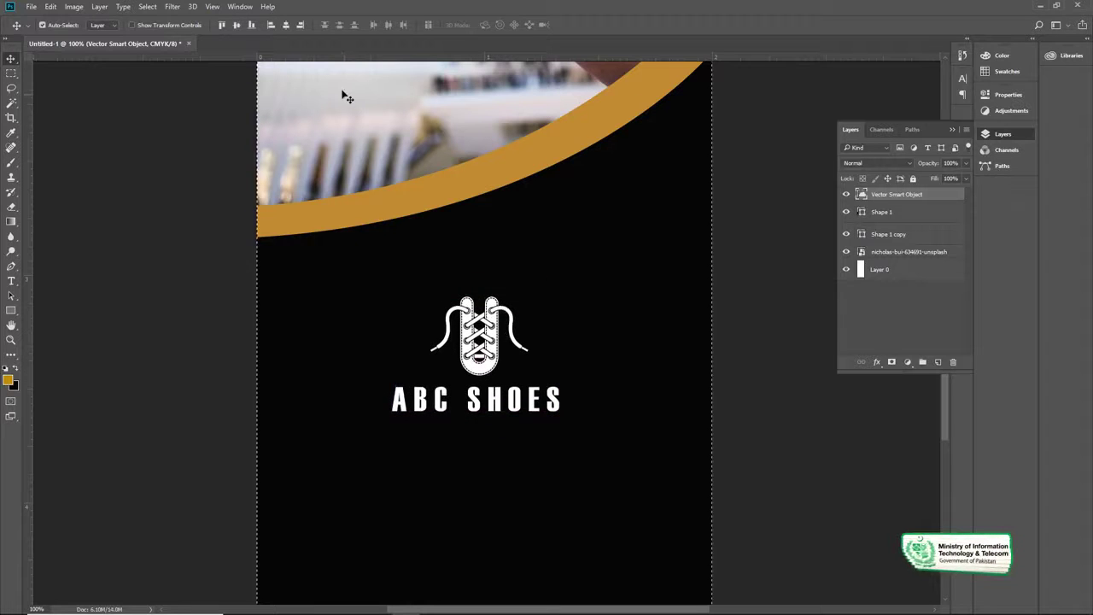
Step: Align the logo's vertical and horizontal centres to the full-page selection, and deselect
{"action": "left_click", "coordinate": [250, 25]}
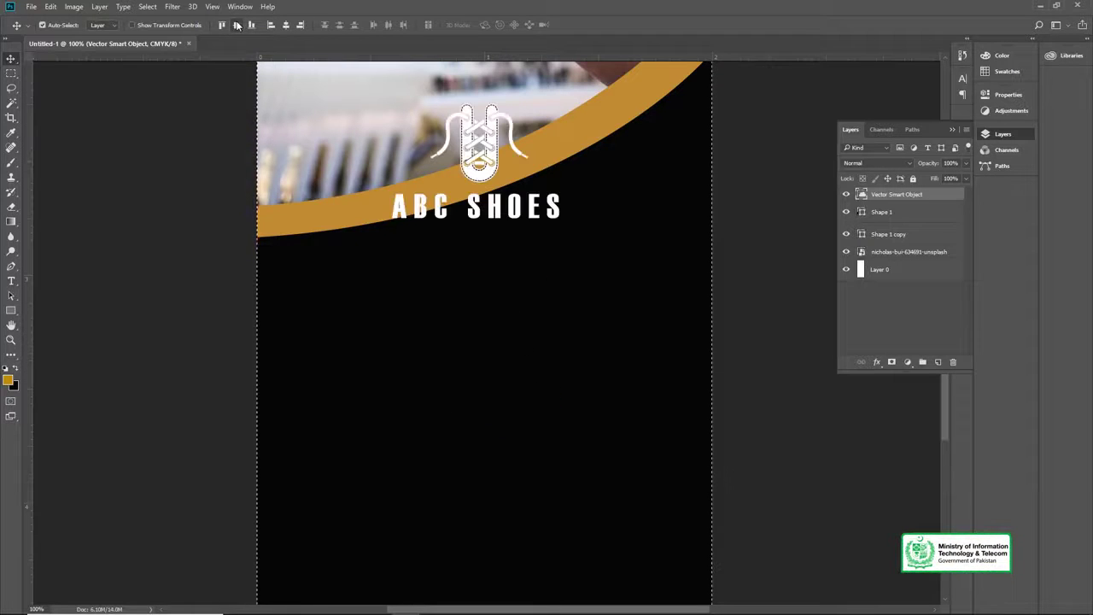
{"action": "left_click", "coordinate": [288, 25]}
{"action": "key", "text": "ctrl"}
{"action": "key", "text": "ctrl+d"}
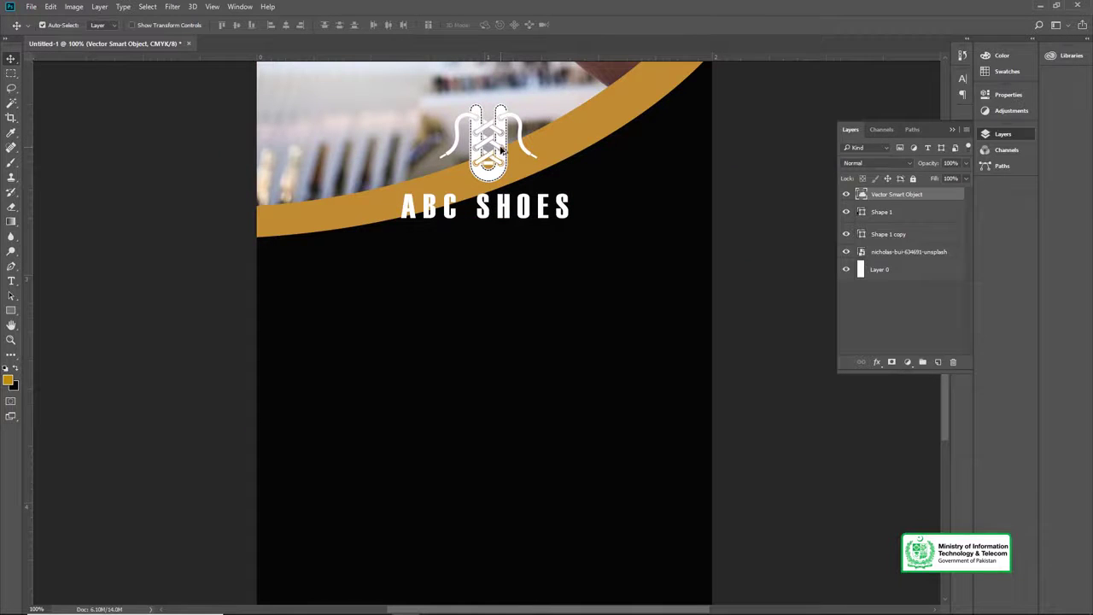
Step: Move the centred logo down onto the black area just below the gold curve
{"action": "left_click_drag", "start_coordinate": [502, 150], "coordinate": [523, 328]}
{"action": "key", "text": "ctrl+minus"}
{"action": "key", "text": "ctrl+minus"}
{"action": "left_click", "coordinate": [511, 292], "text": "alt"}
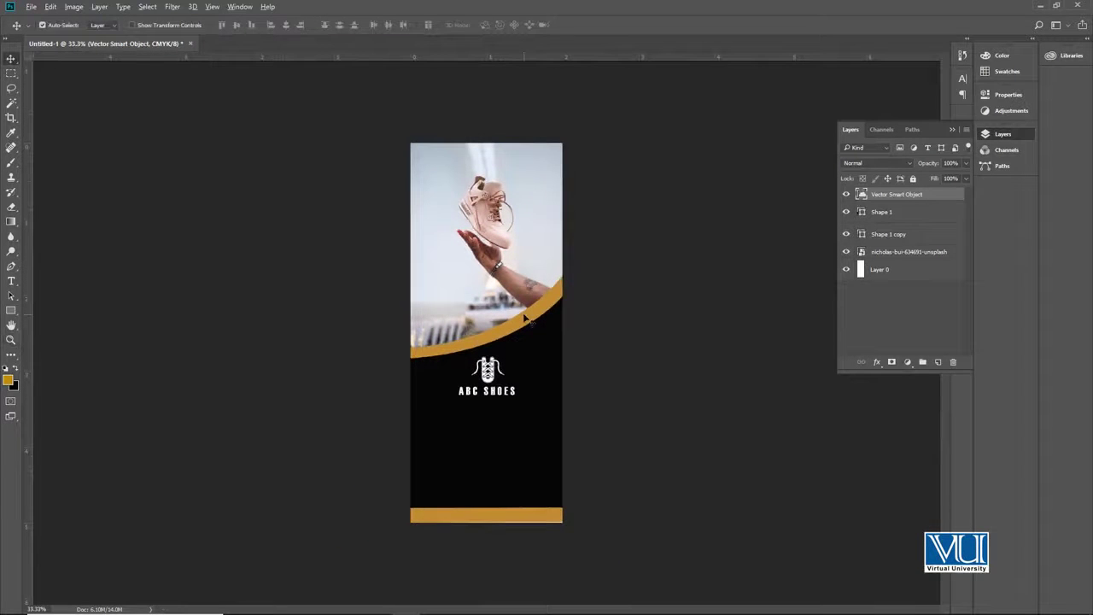
Step: Select both curved shapes and stretch their upper edge upward together to leave more room around the logo
{"action": "left_click", "coordinate": [525, 319]}
{"action": "left_click", "coordinate": [880, 213], "text": "shift"}
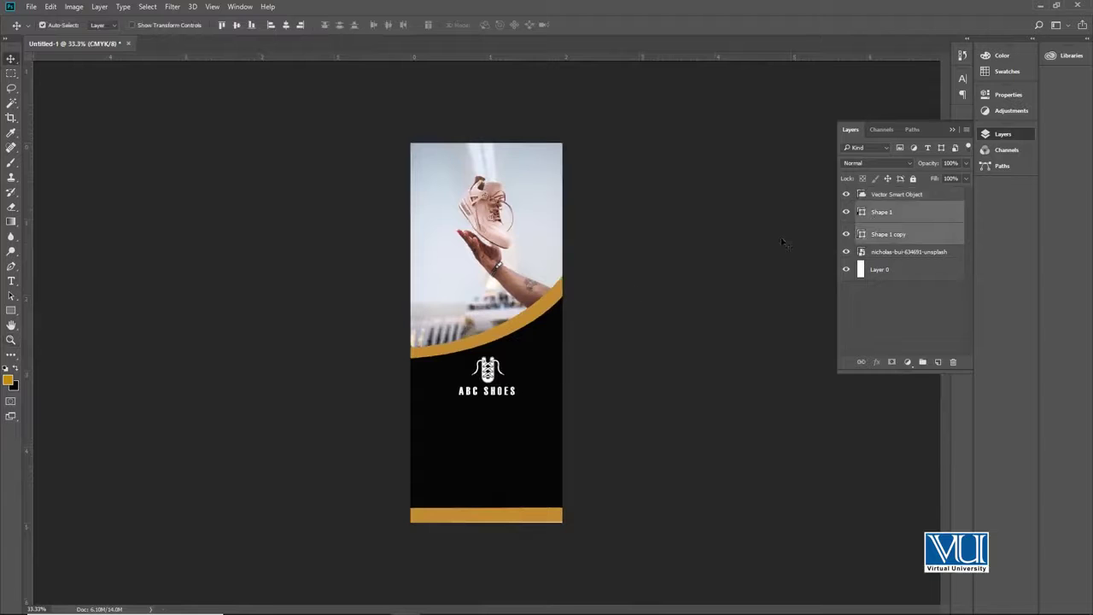
{"action": "key", "text": "ctrl+t"}
{"action": "left_click_drag", "start_coordinate": [487, 273], "coordinate": [494, 251]}
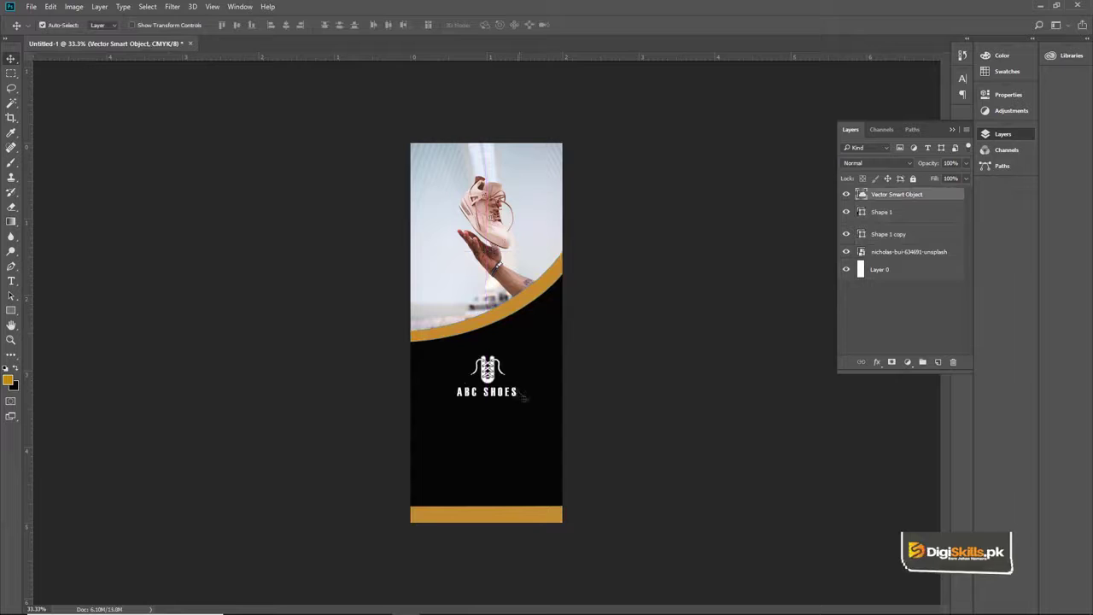
Step: Add the text "Sale" below the logo and shift it fully inside the page
{"action": "key", "text": "t"}
{"action": "left_click", "coordinate": [455, 436]}
{"action": "type", "text": "Sale"}
{"action": "key", "text": "ctrl+Return"}
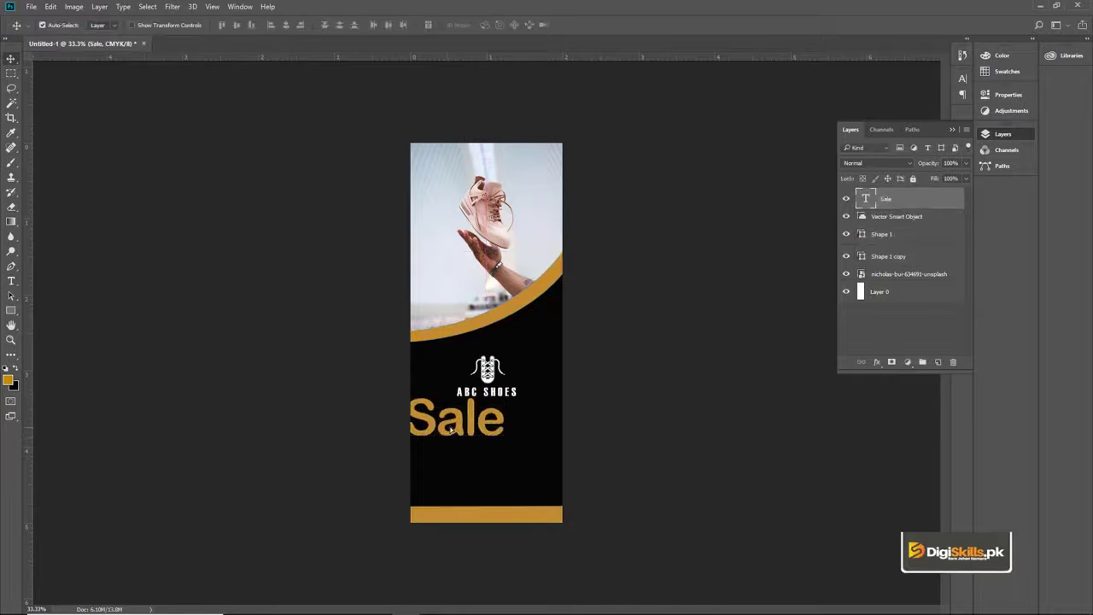
{"action": "left_click_drag", "start_coordinate": [454, 433], "coordinate": [462, 435]}
Step: Recolor the whole "Sale" text white
{"action": "key", "text": "t"}
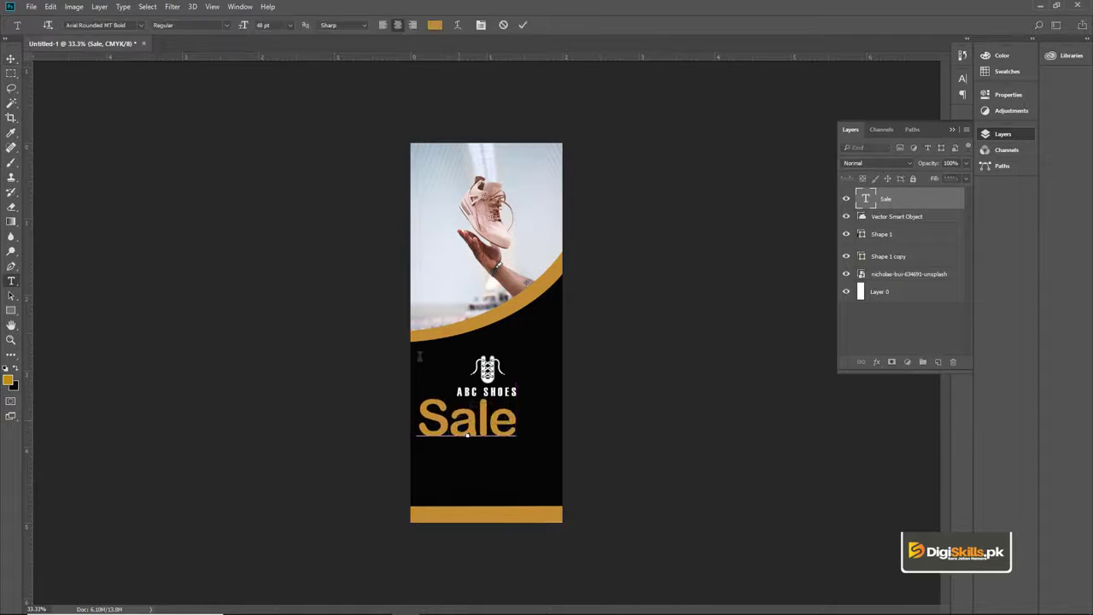
{"action": "key", "text": "ctrl+a"}
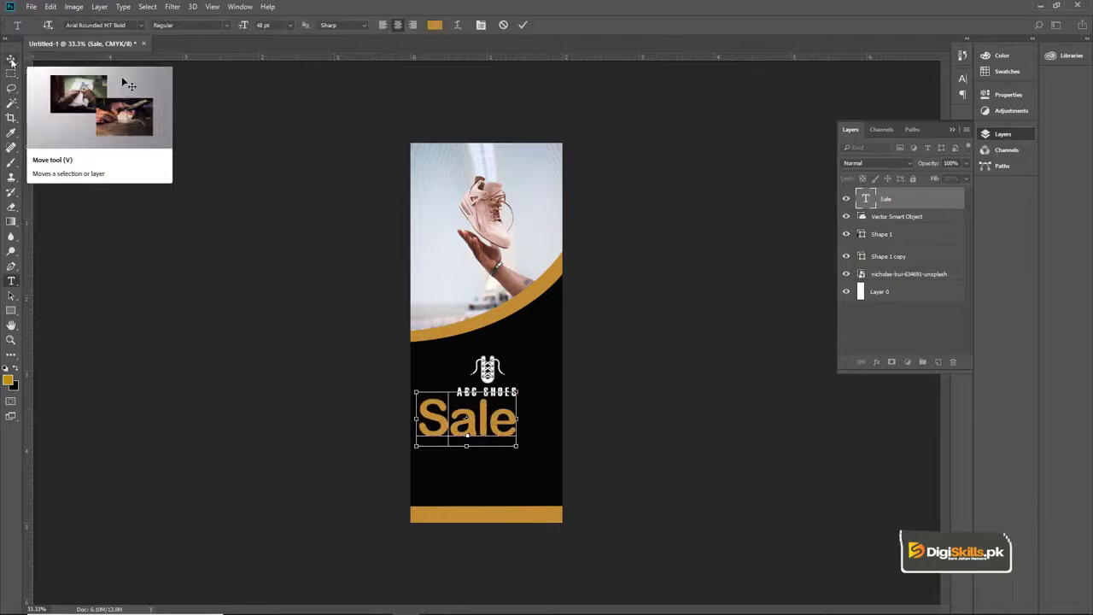
{"action": "left_click", "coordinate": [8, 381]}
{"action": "left_click", "coordinate": [402, 159]}
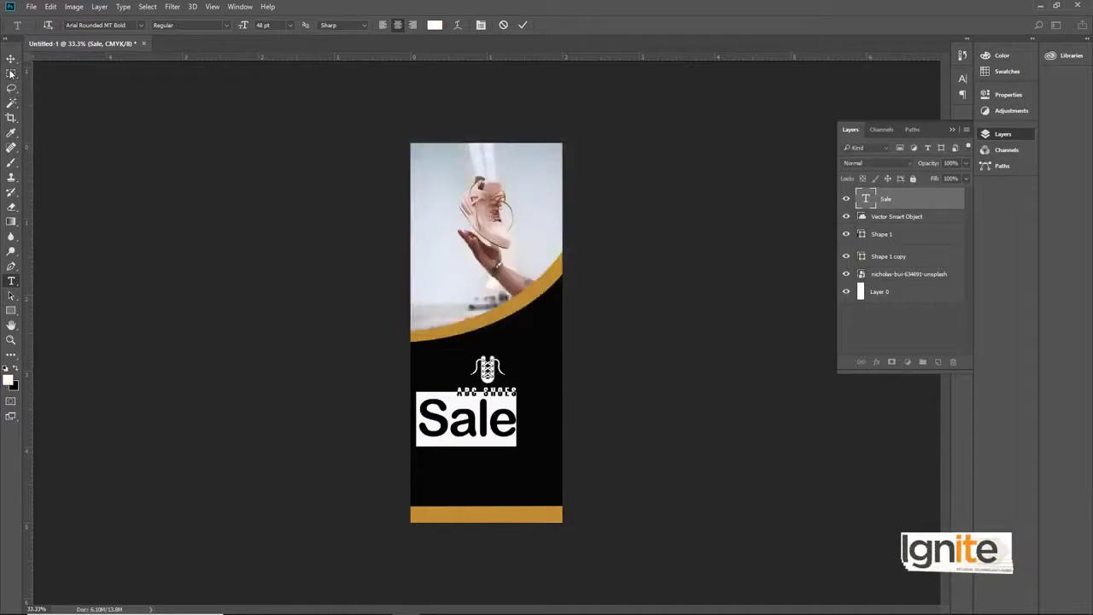
{"action": "key", "text": "ctrl+Return"}
Step: Scale the "Sale" text down to about 38.38 pt and position it just below the logo
{"action": "key", "text": "z"}
{"action": "left_click", "coordinate": [472, 430]}
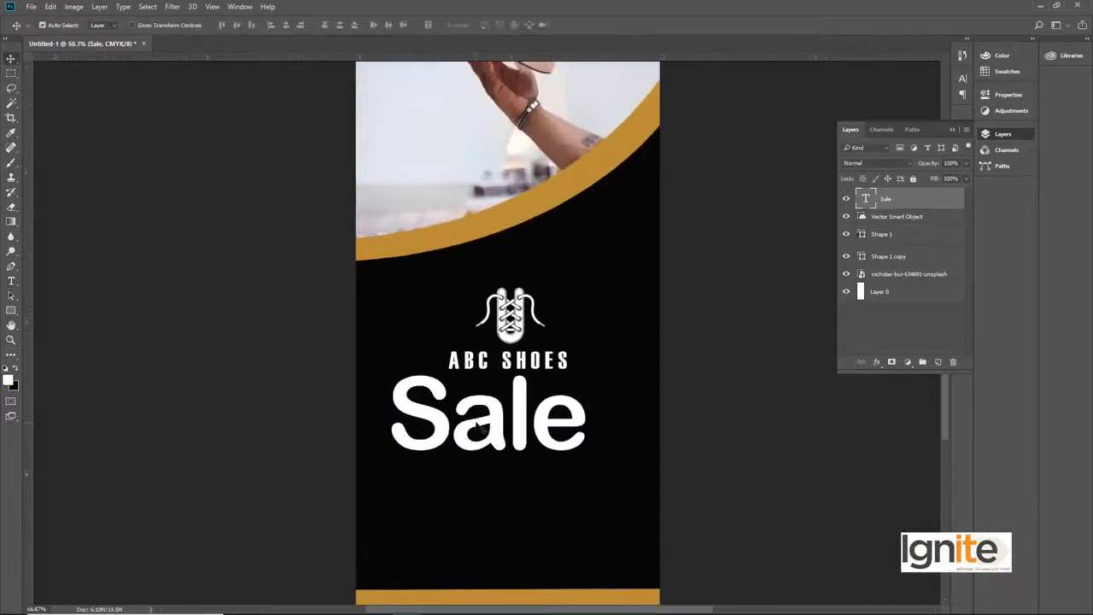
{"action": "key", "text": "ctrl+t"}
{"action": "left_click_drag", "start_coordinate": [586, 362], "coordinate": [565, 373]}
{"action": "left_click_drag", "start_coordinate": [511, 402], "coordinate": [495, 408]}
{"action": "key", "text": "Return"}
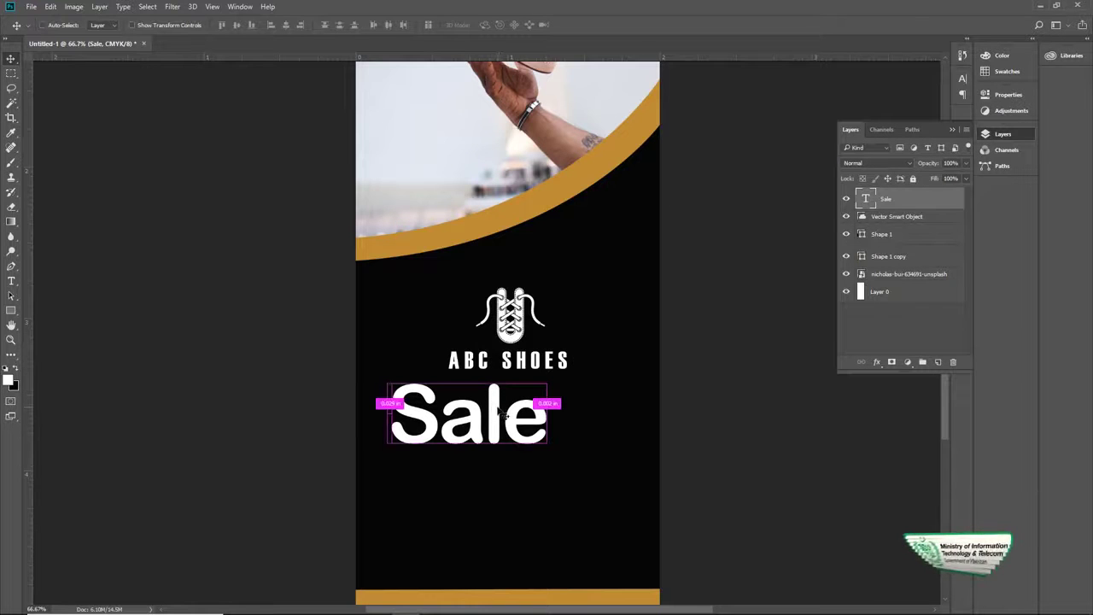
Step: Duplicate the "Sale" text directly below the original and change the copy's wording to "Upto"
{"action": "key", "text": "ctrl+j"}
{"action": "left_click_drag", "start_coordinate": [495, 418], "coordinate": [500, 470]}
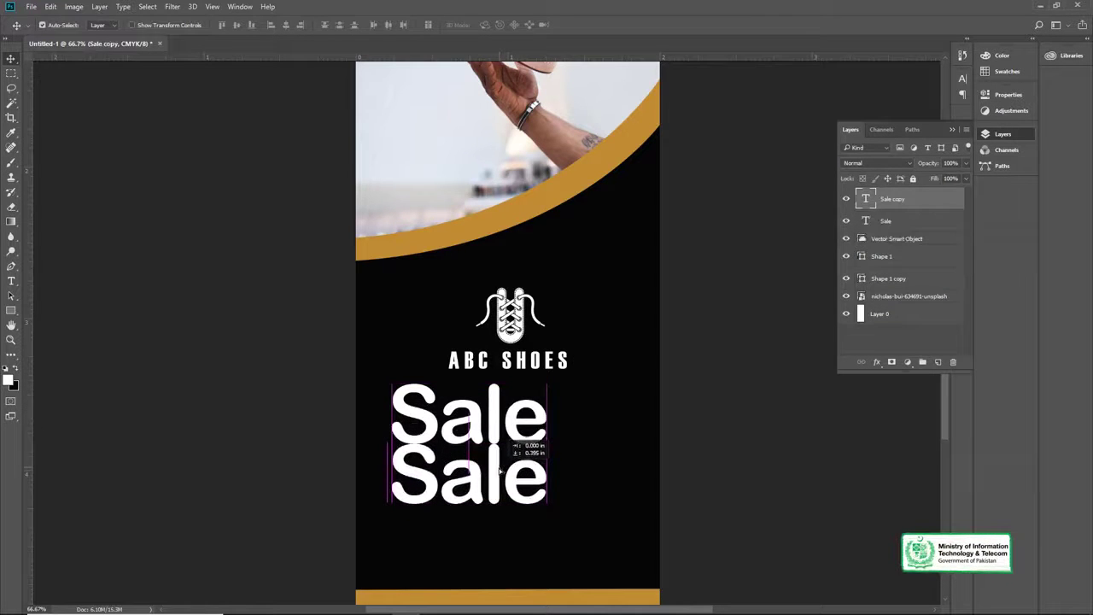
{"action": "key", "text": "t"}
{"action": "key", "text": "ctrl+a"}
{"action": "type", "text": "Upto"}
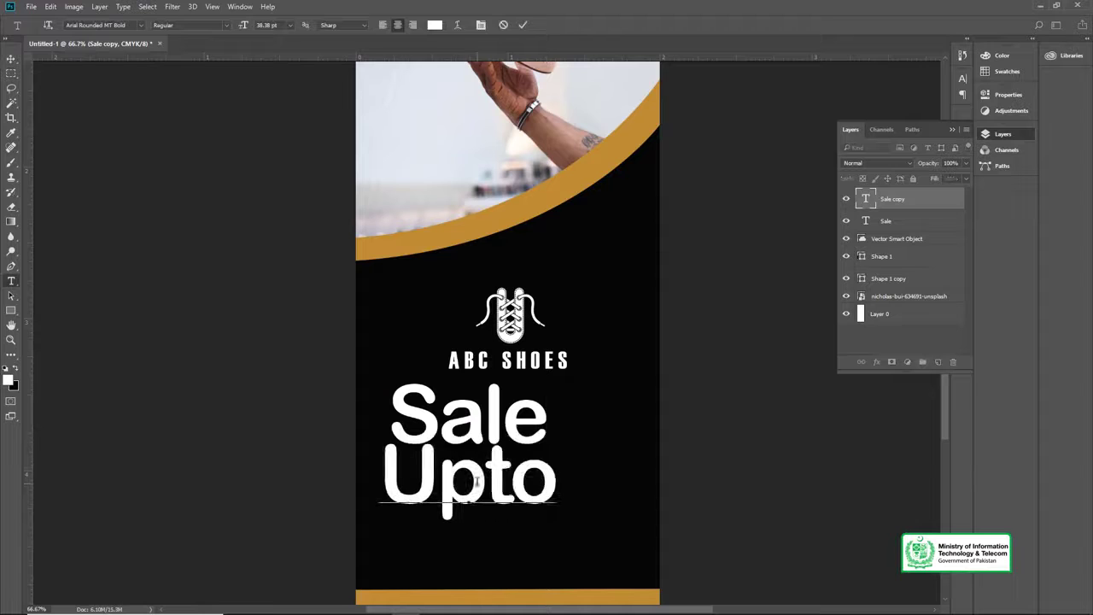
{"action": "key", "text": "ctrl+Return"}
Step: Scale the "Upto" text down to about 11.95 pt and place it just right of the upper part of "Sale"
{"action": "key", "text": "ctrl+t"}
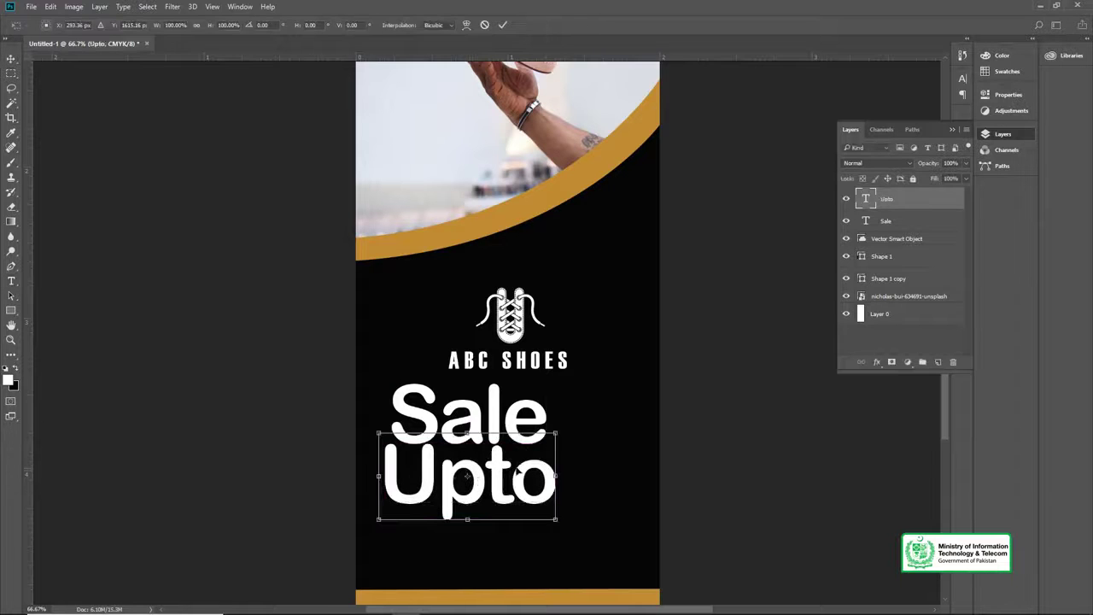
{"action": "left_click_drag", "start_coordinate": [556, 433], "coordinate": [598, 401]}
{"action": "key", "text": "Return"}
{"action": "scroll", "coordinate": [547, 406], "scroll_direction": "up", "scroll_amount": 3}
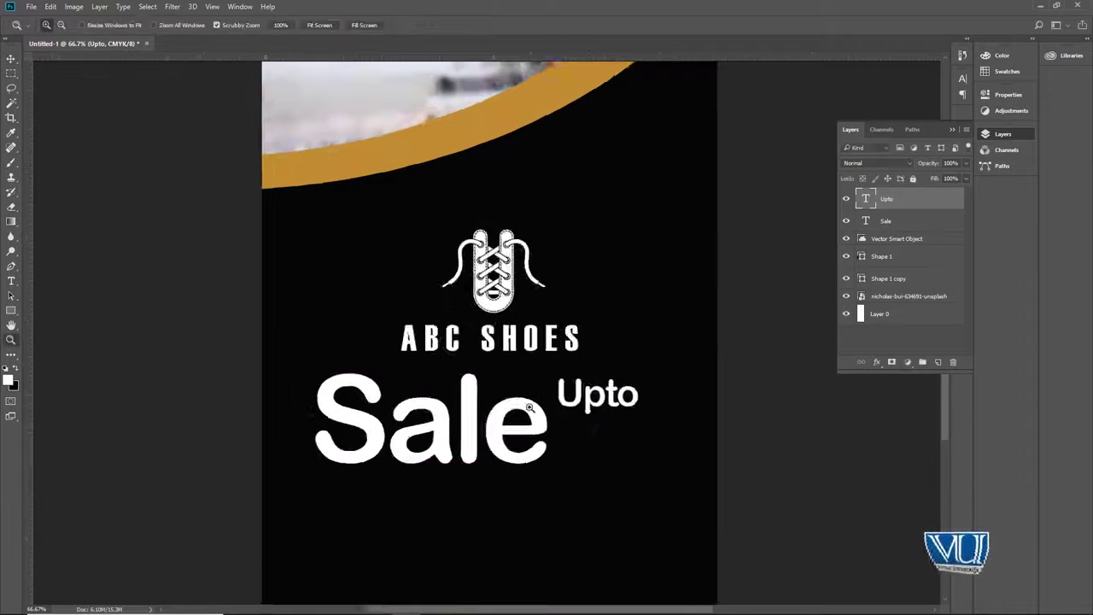
Step: Duplicate the "Upto" text directly below itself and change the copy's wording to "20% Off"
{"action": "left_click_drag", "start_coordinate": [597, 411], "coordinate": [640, 470]}
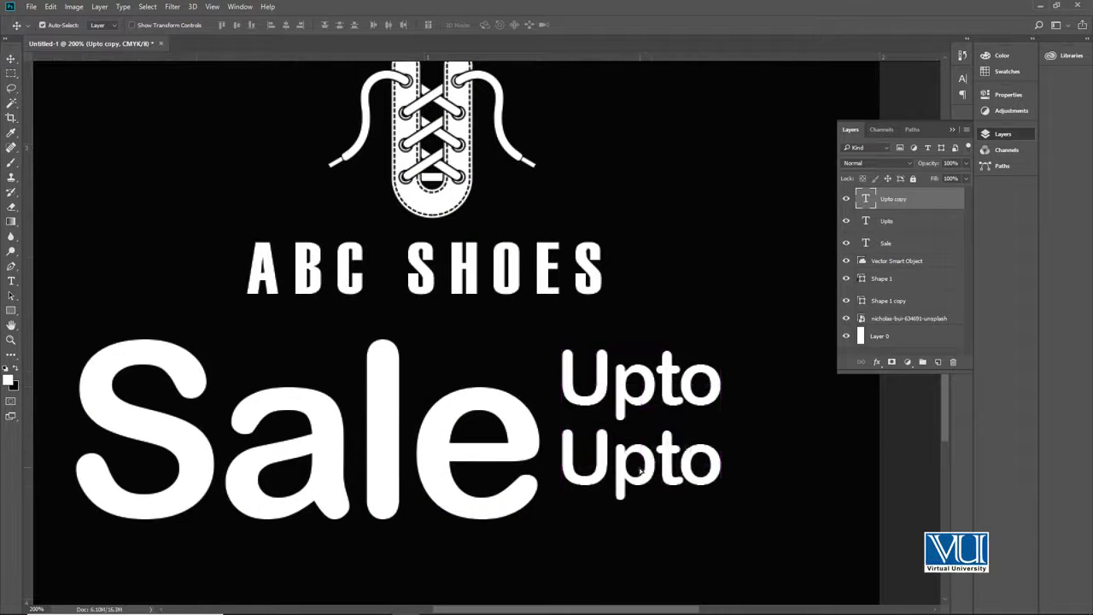
{"action": "double_click", "coordinate": [640, 468]}
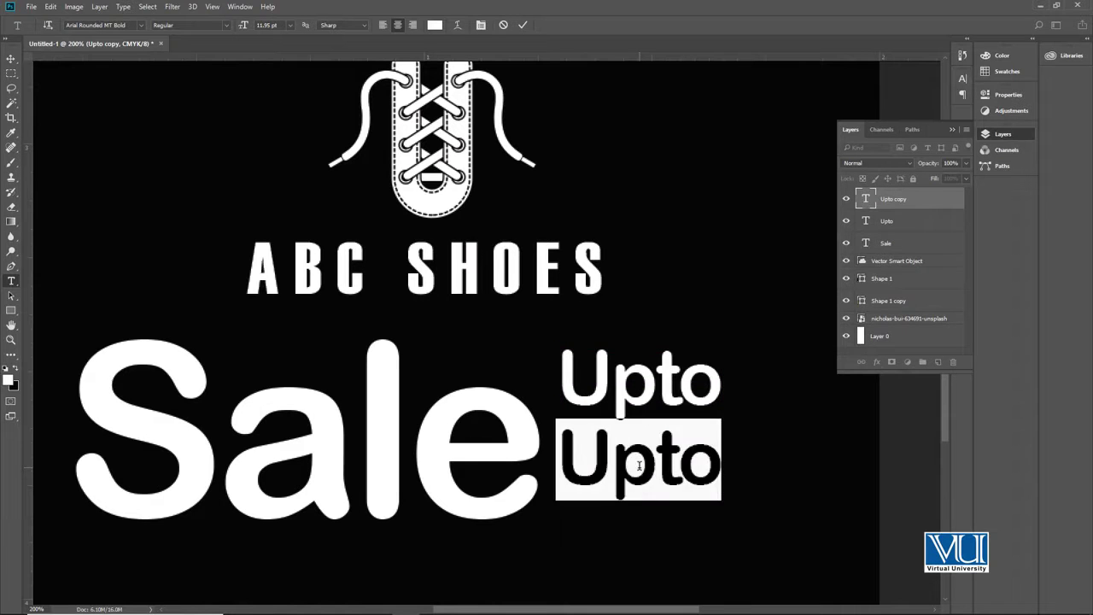
{"action": "type", "text": "20% Off"}
{"action": "key", "text": "ctrl+Return"}
Step: Shorten the "20% Off" text to "20%" and move it directly under "Upto"
{"action": "key", "text": "v"}
{"action": "left_click_drag", "start_coordinate": [686, 455], "coordinate": [839, 458]}
{"action": "key", "text": "t"}
{"action": "key", "text": "BackSpace"}
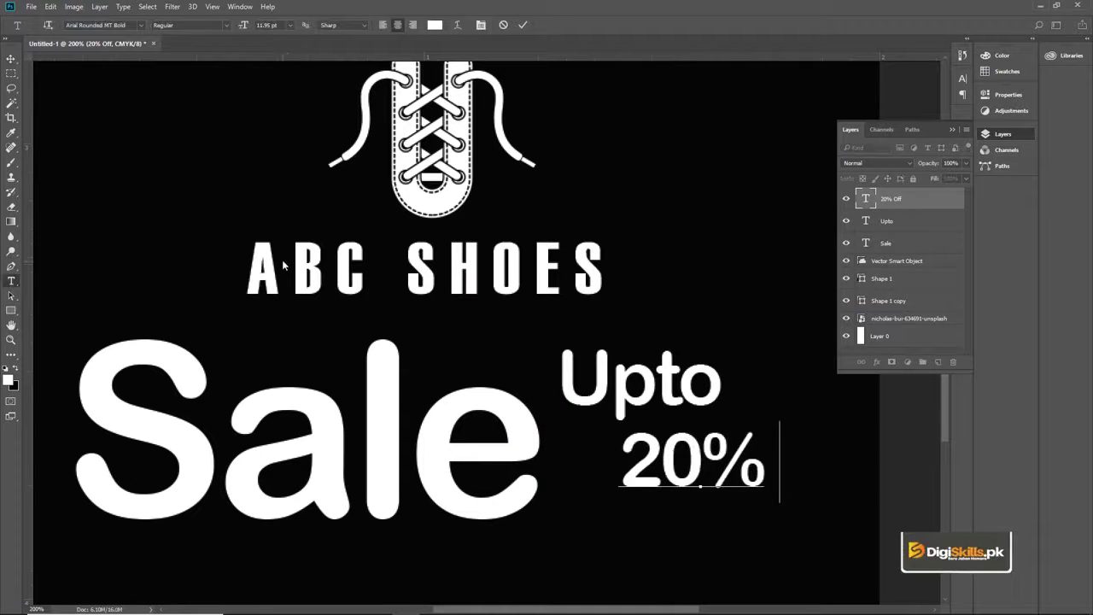
{"action": "left_click", "coordinate": [12, 56]}
{"action": "left_click_drag", "start_coordinate": [649, 435], "coordinate": [592, 442]}
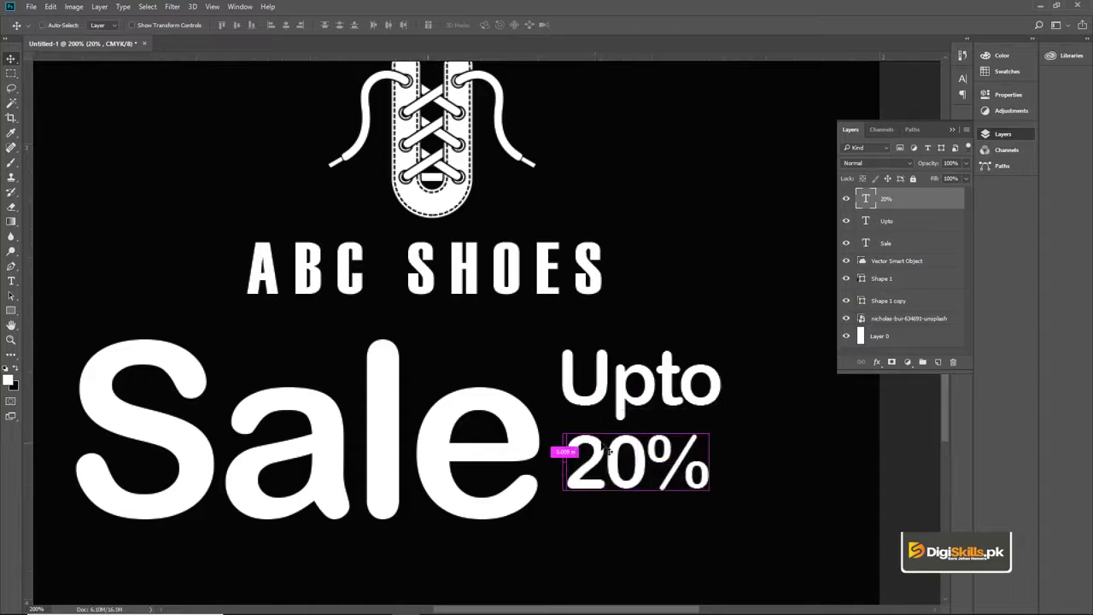
Step: Enlarge the "20%" text to about 13.22 pt so that it roughly matches the width of "Upto"
{"action": "key", "text": "ctrl+t"}
{"action": "mouse_move", "coordinate": [726, 421]}
{"action": "left_mouse_down"}
{"action": "mouse_move", "coordinate": [741, 414]}
{"action": "mouse_move", "coordinate": [733, 419]}
{"action": "left_mouse_up"}
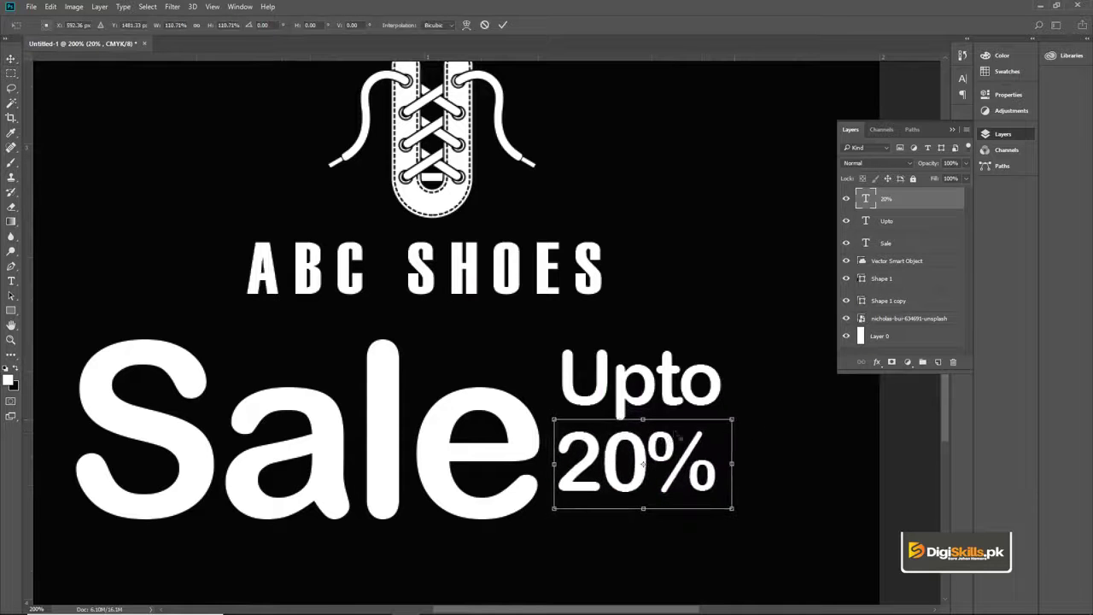
{"action": "key", "text": "Return"}
Step: Duplicate the "20%" text to its right and change the copy's wording to "Off"
{"action": "left_click_drag", "start_coordinate": [673, 436], "coordinate": [839, 437]}
{"action": "key", "text": "t"}
{"action": "left_click", "coordinate": [813, 462]}
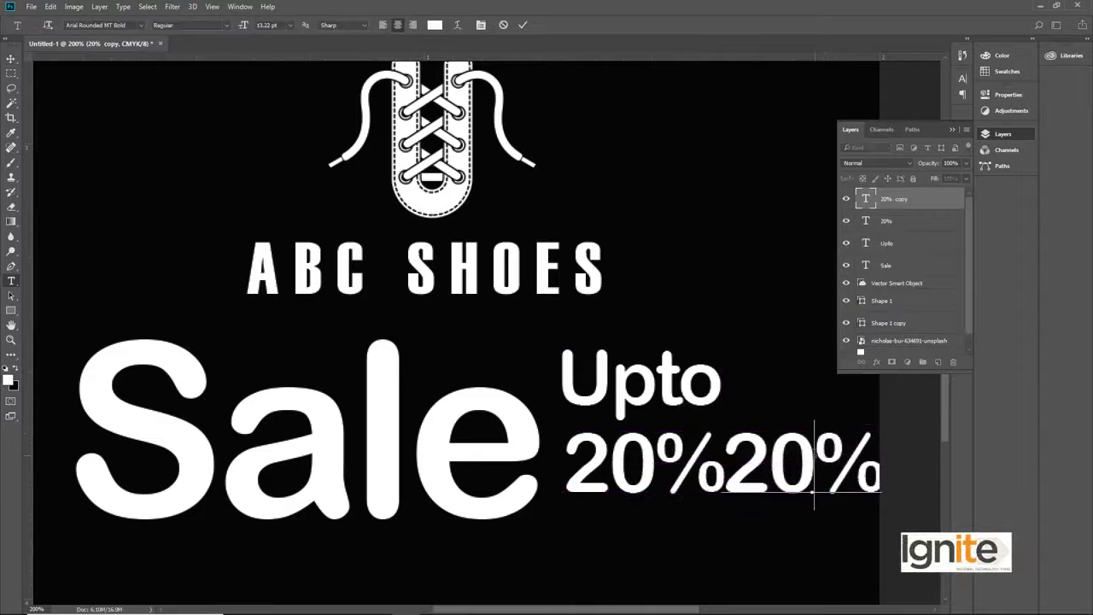
{"action": "key", "text": "ctrl+a"}
{"action": "type", "text": "Off"}
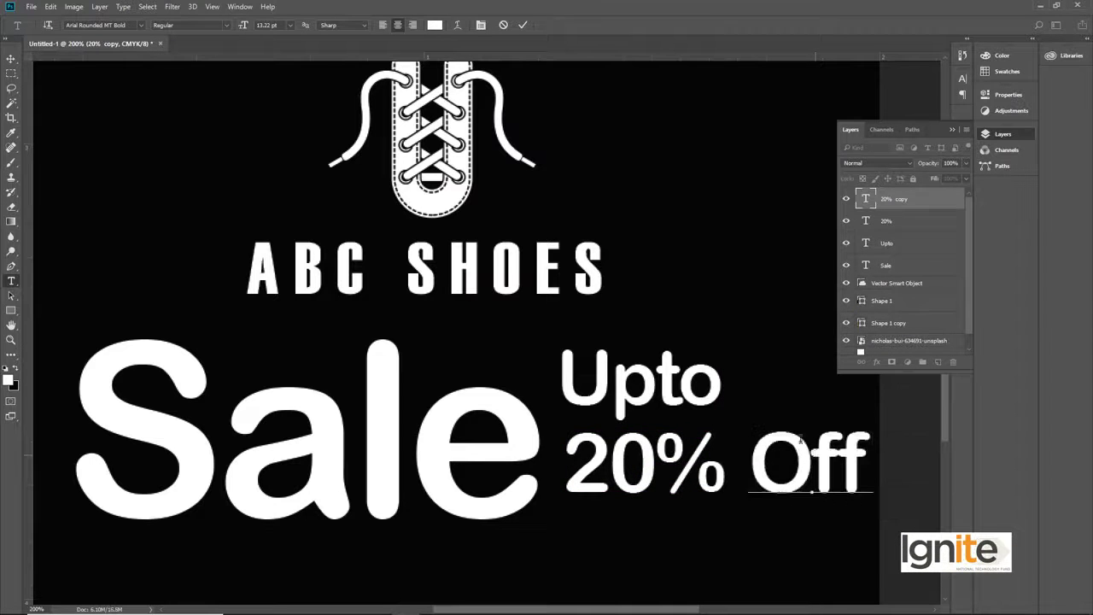
{"action": "left_click", "coordinate": [11, 60]}
Step: Rotate the "Off" text 90° clockwise and place it just right of the "Upto" and "20%" lines
{"action": "key", "text": "ctrl+t"}
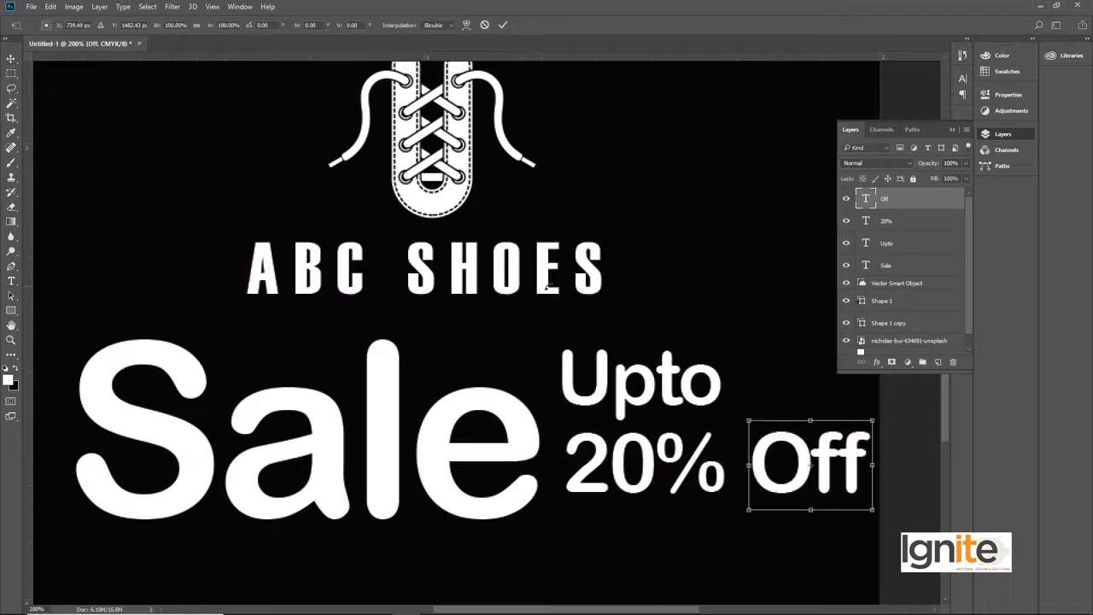
{"action": "left_click_drag", "start_coordinate": [750, 387], "coordinate": [892, 398]}
{"action": "left_click_drag", "start_coordinate": [814, 419], "coordinate": [773, 386]}
{"action": "key", "text": "Return"}
Step: Enlarge the rotated "Off" text so that it spans the combined height of "Upto" and "20%"
{"action": "key", "text": "z"}
{"action": "left_click", "coordinate": [436, 417], "text": "alt"}
{"action": "left_click", "coordinate": [435, 418], "text": "alt"}
{"action": "left_click", "coordinate": [469, 425]}
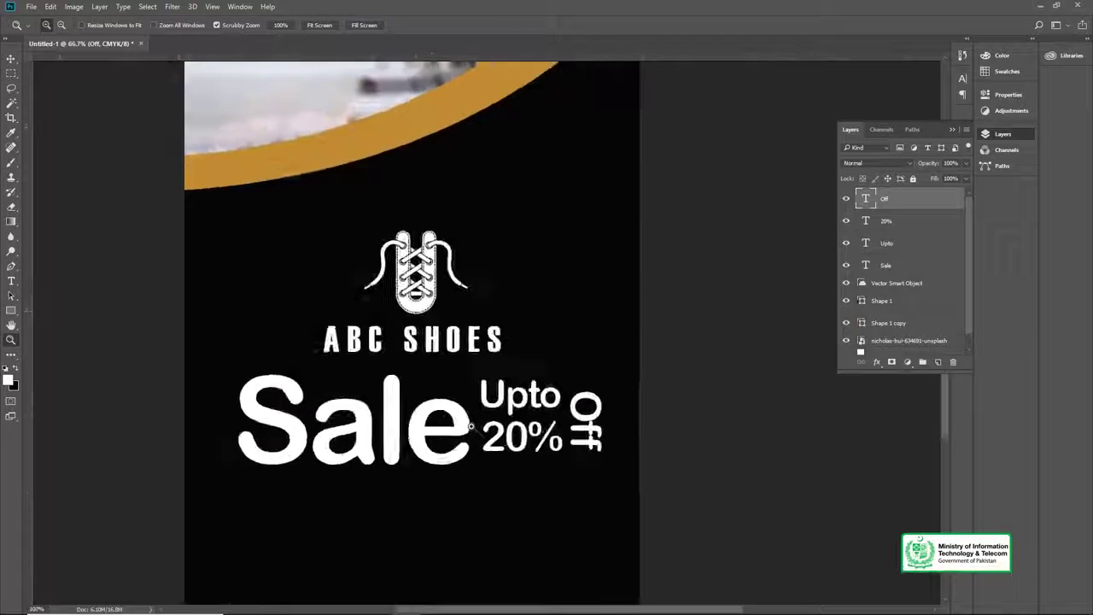
{"action": "left_click", "coordinate": [467, 425]}
{"action": "key", "text": "v"}
{"action": "left_click", "coordinate": [884, 246], "text": "shift"}
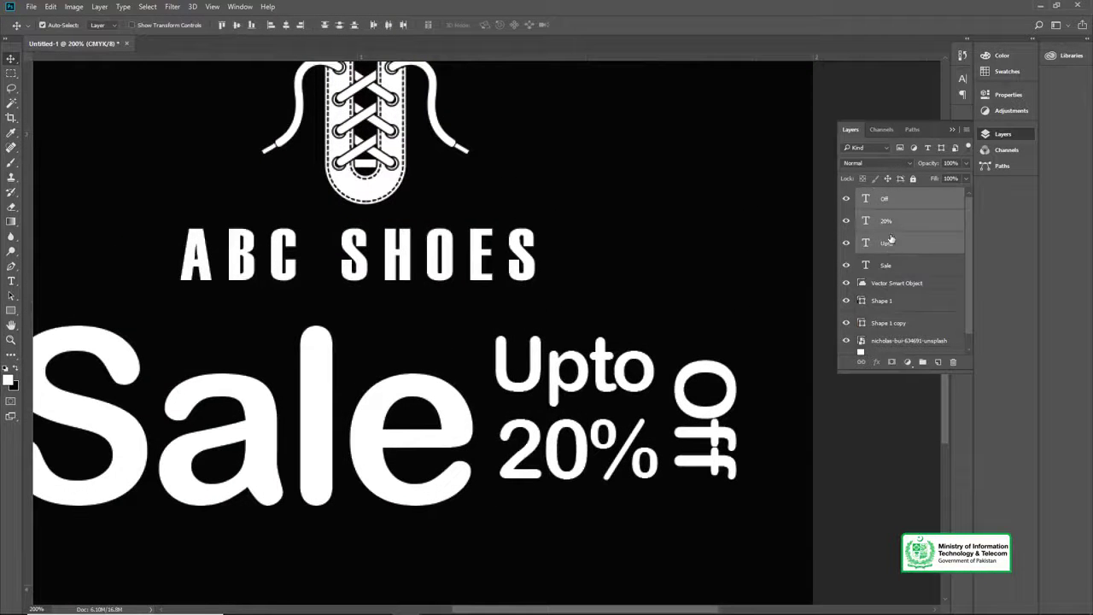
{"action": "left_click", "coordinate": [897, 197]}
{"action": "key", "text": "ctrl+t"}
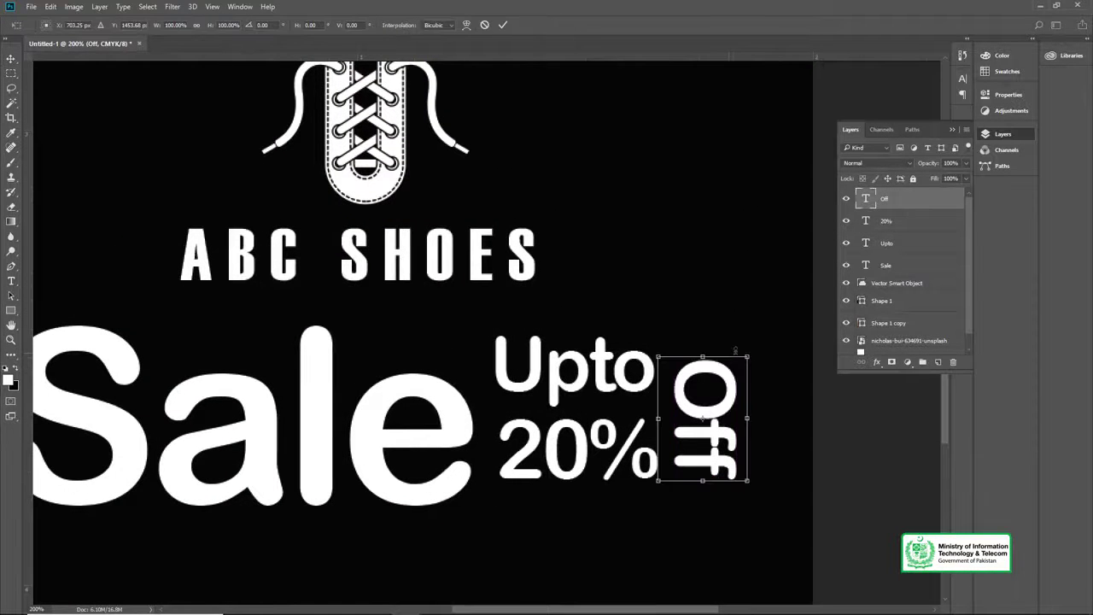
{"action": "left_click_drag", "start_coordinate": [748, 353], "coordinate": [766, 333]}
{"action": "key", "text": "Return"}
Step: Group the "Upto", "20%" and "Off" texts, scale the group to about 83% and center it vertically beside "Sale"
{"action": "left_click", "coordinate": [883, 244], "text": "shift"}
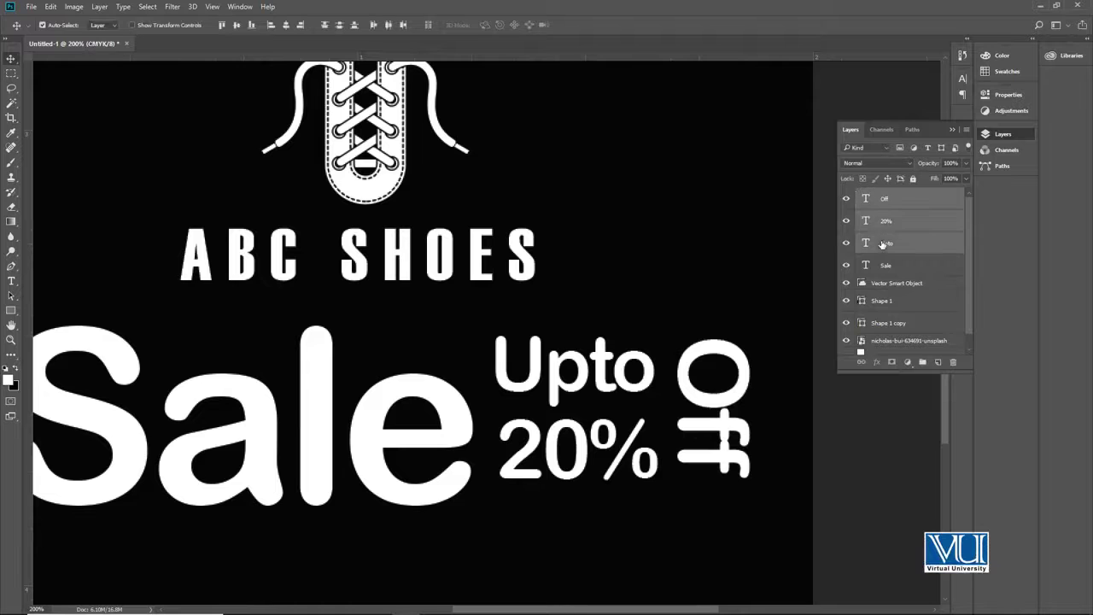
{"action": "key", "text": "ctrl+g"}
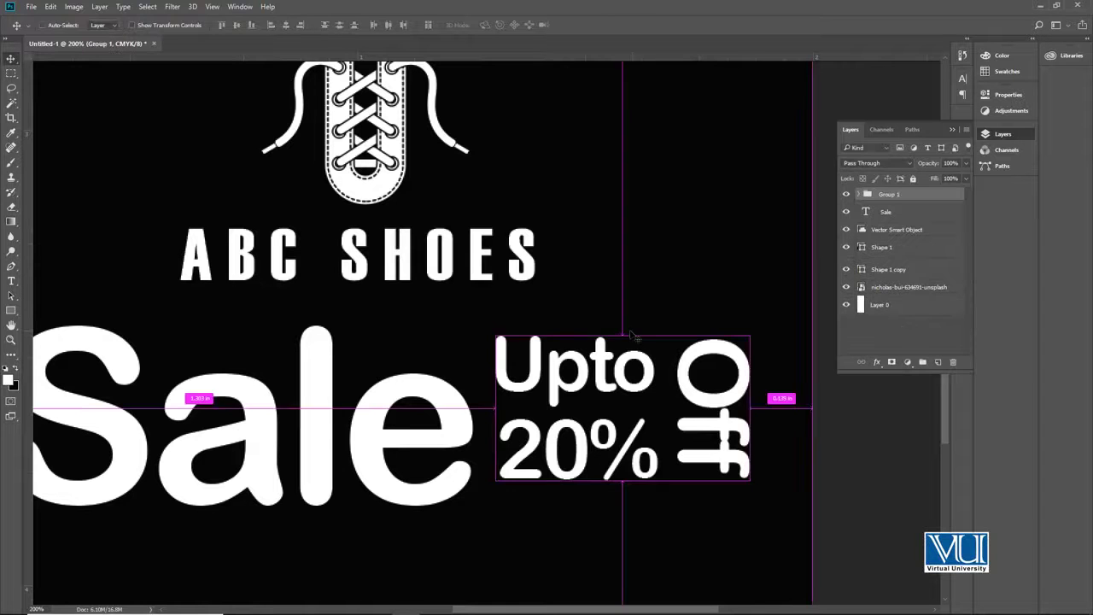
{"action": "key", "text": "ctrl+t"}
{"action": "left_click_drag", "start_coordinate": [749, 336], "coordinate": [723, 337]}
{"action": "left_click_drag", "start_coordinate": [677, 372], "coordinate": [661, 382]}
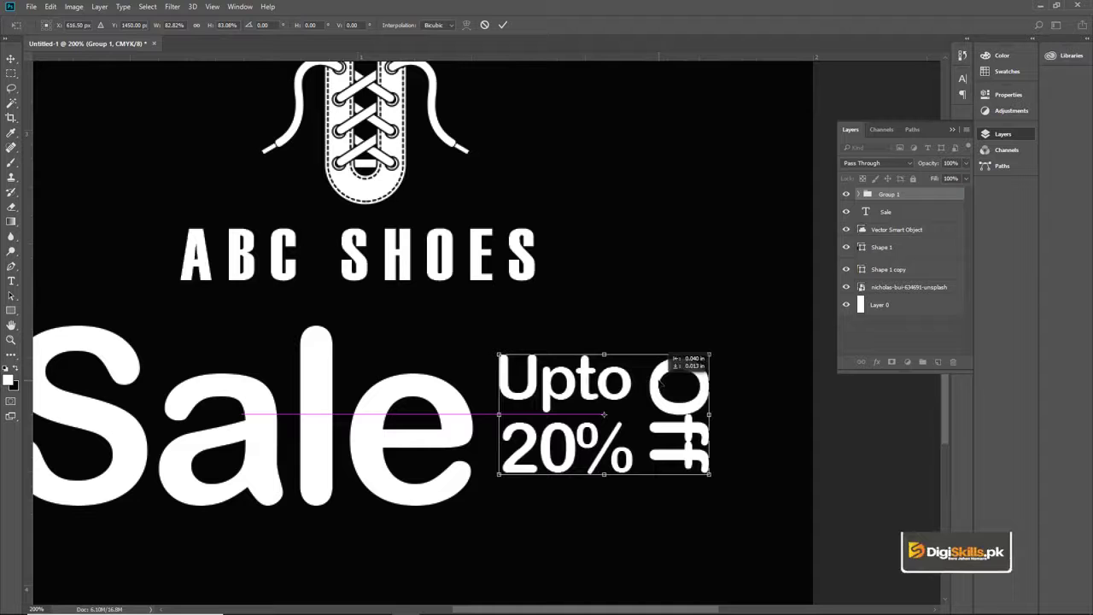
{"action": "key", "text": "Return"}
Step: Nudge the ABC Shoes logo slightly upward to widen the gap above the "Sale" text
{"action": "key", "text": "z"}
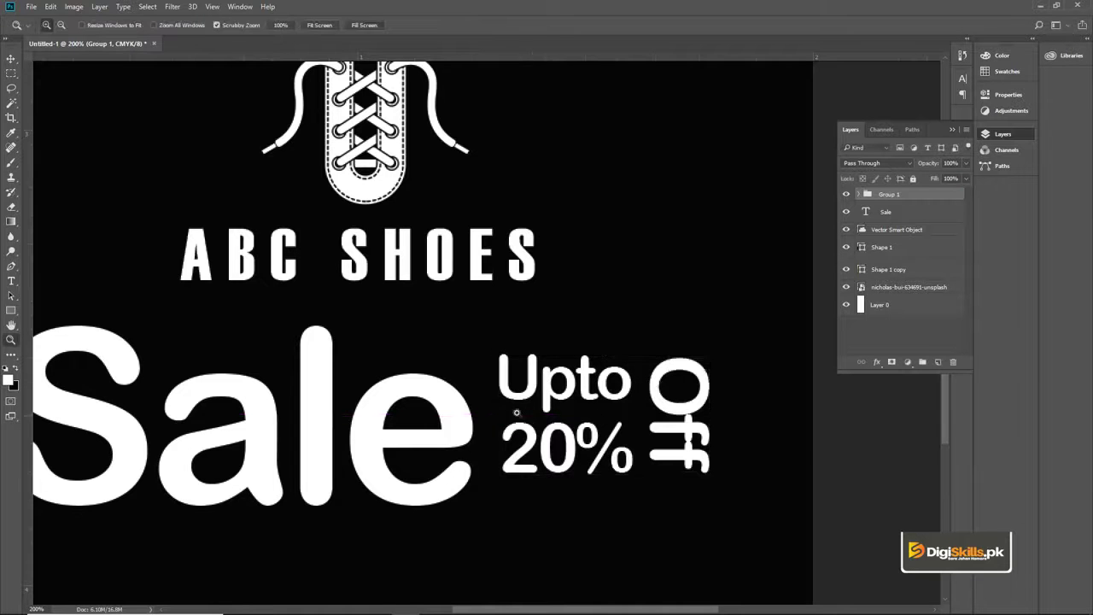
{"action": "left_click", "coordinate": [518, 413], "text": "alt"}
{"action": "left_click", "coordinate": [517, 413], "text": "alt"}
{"action": "left_click", "coordinate": [491, 418], "text": "alt"}
{"action": "left_click", "coordinate": [487, 435]}
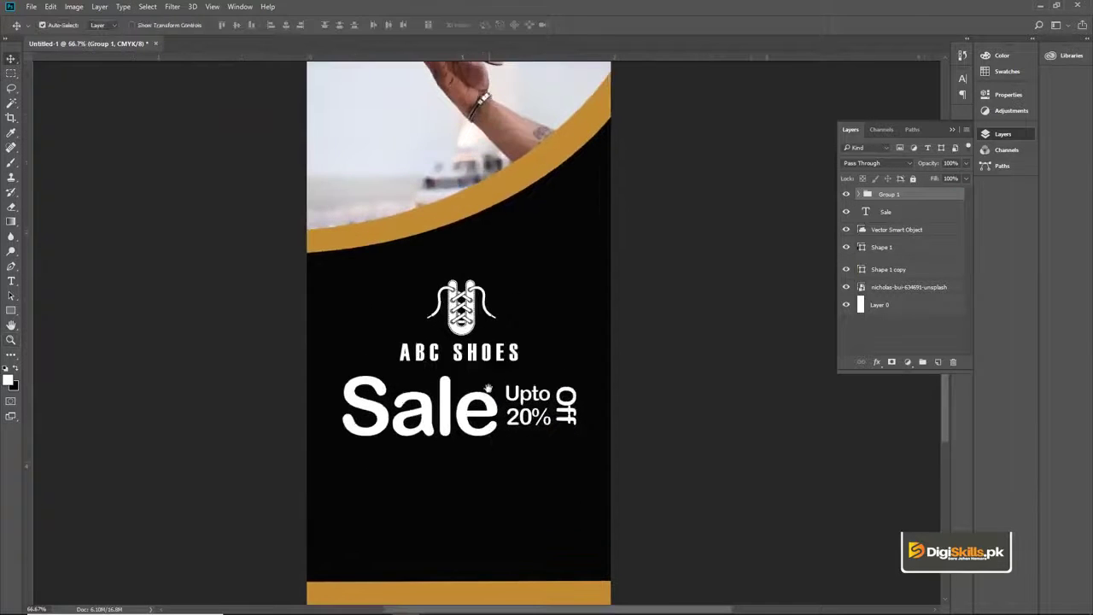
{"action": "key", "text": "v"}
{"action": "left_click", "coordinate": [500, 317]}
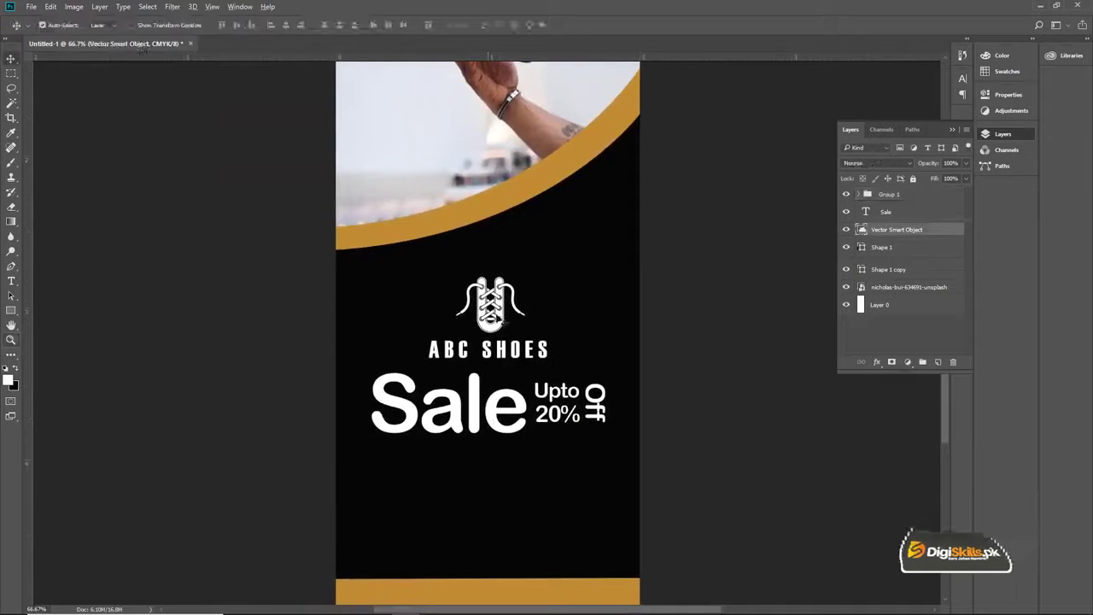
{"action": "key", "text": "ctrl+t"}
{"action": "key", "text": "shift+Up"}
{"action": "key", "text": "shift+Up"}
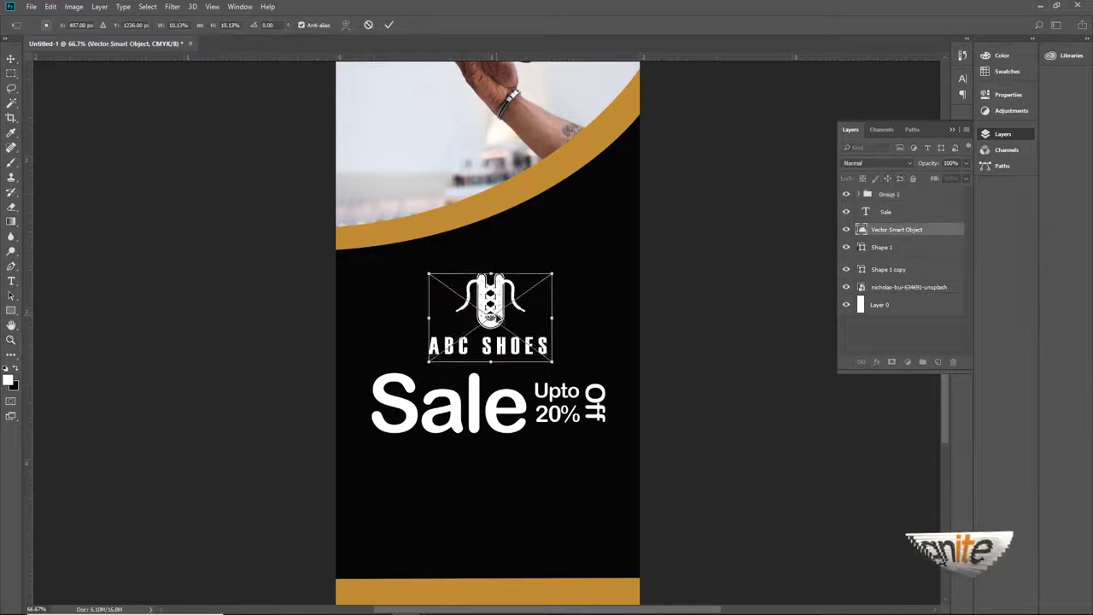
{"action": "key", "text": "Return"}
Step: Add a new layer and marquee a wide rectangle below the sale text, about as wide as that text line
{"action": "key", "text": "z"}
{"action": "left_click", "coordinate": [479, 457], "text": "alt"}
{"action": "left_click", "coordinate": [478, 457]}
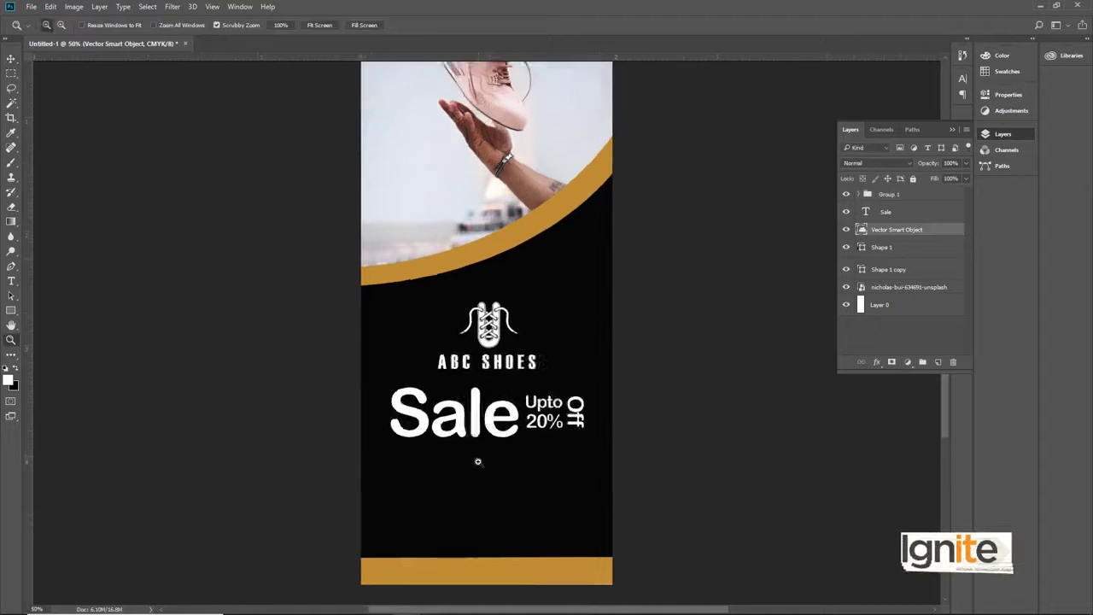
{"action": "key", "text": "v"}
{"action": "left_click", "coordinate": [935, 363]}
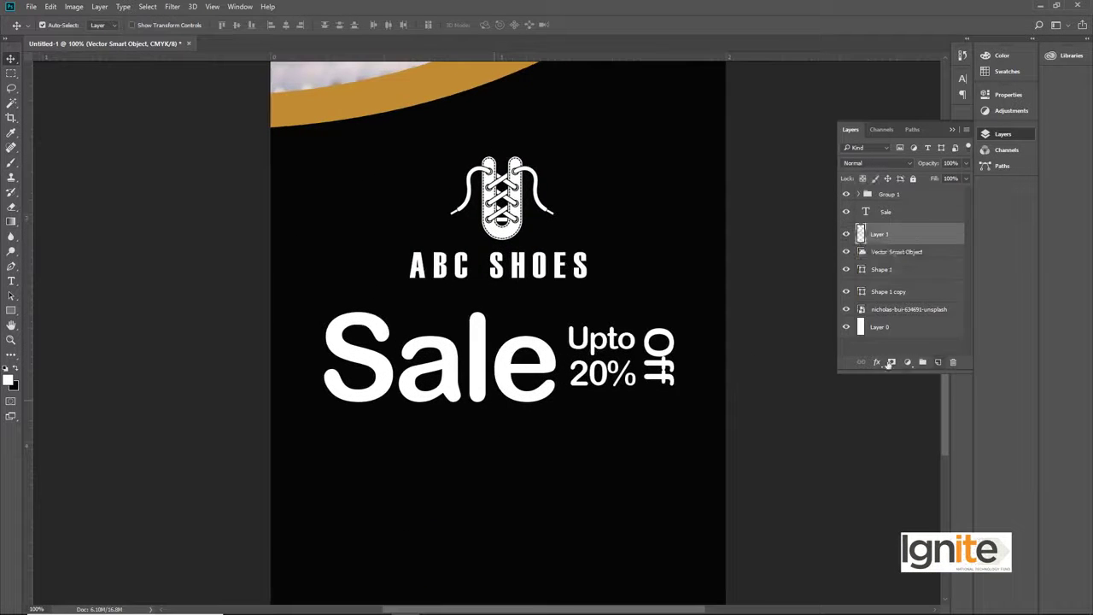
{"action": "left_click", "coordinate": [11, 76]}
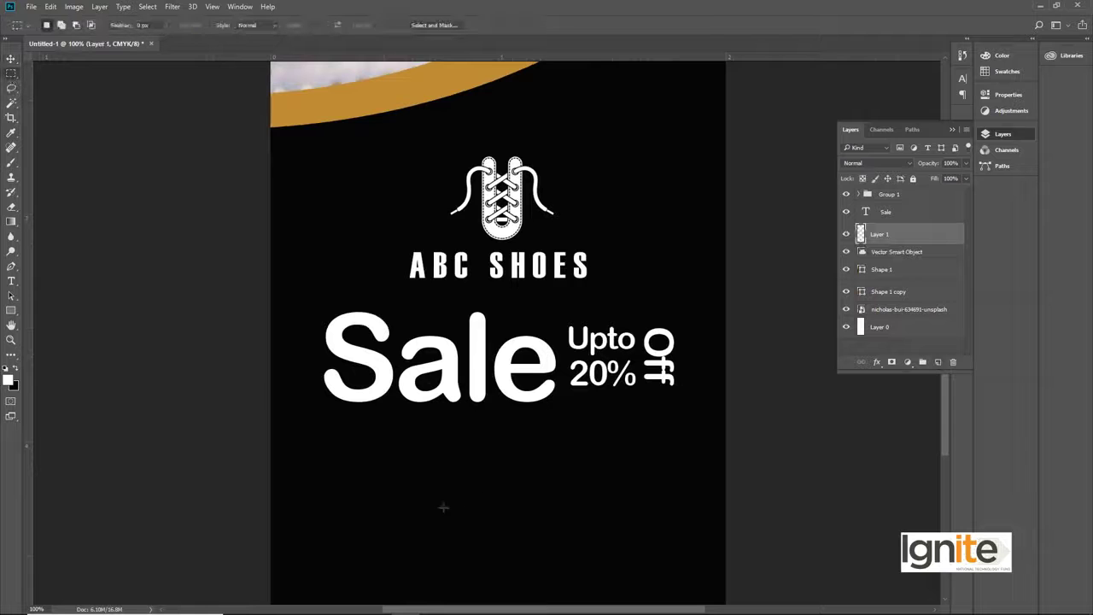
{"action": "left_click_drag", "start_coordinate": [325, 450], "coordinate": [671, 526]}
Step: Sample the curve's gold (#c68c2b) as the foreground color, fill the rectangular selection with it and deselect
{"action": "key", "text": "v"}
{"action": "left_click", "coordinate": [9, 380]}
{"action": "left_click", "coordinate": [309, 120]}
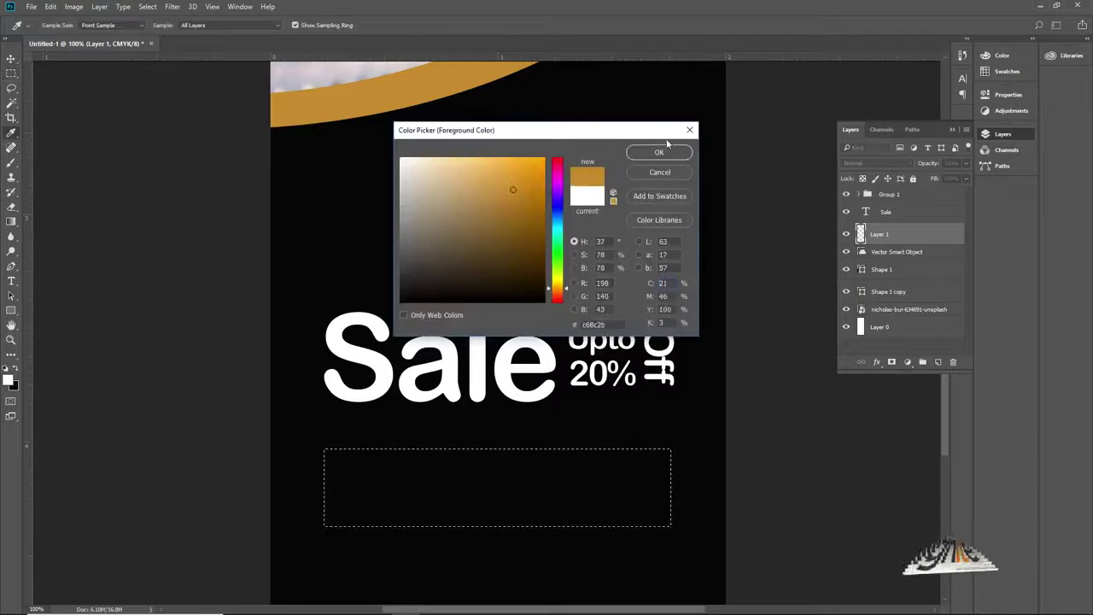
{"action": "left_click", "coordinate": [659, 153]}
{"action": "key", "text": "alt+Delete"}
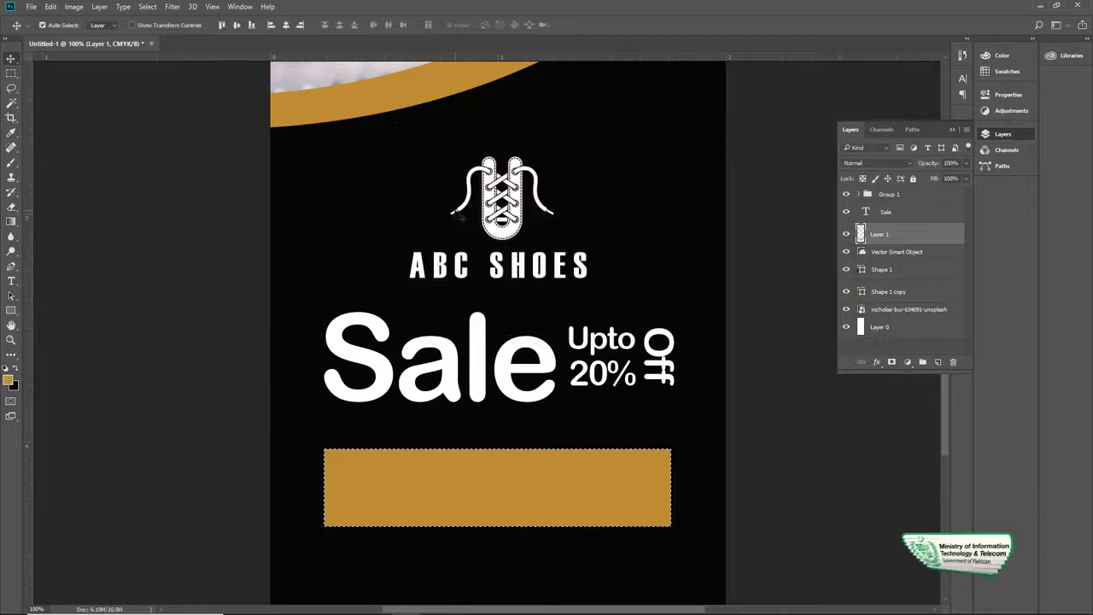
{"action": "key", "text": "v"}
{"action": "key", "text": "ctrl+d"}
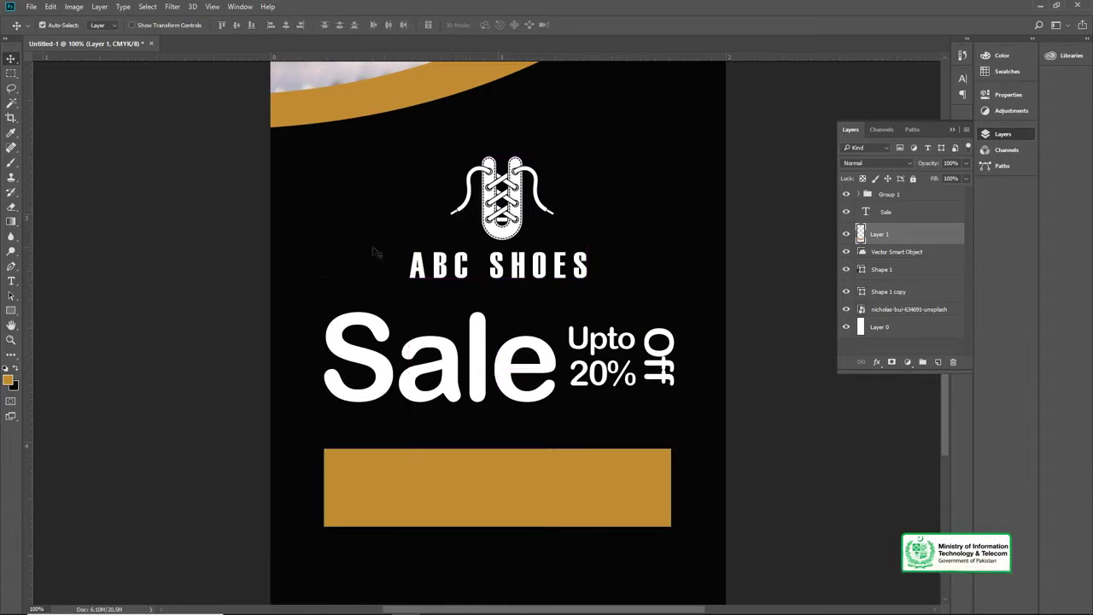
Step: Scale the gold rectangle to about 1.545 × 0.348 in and center it horizontally on the page
{"action": "key", "text": "ctrl+a"}
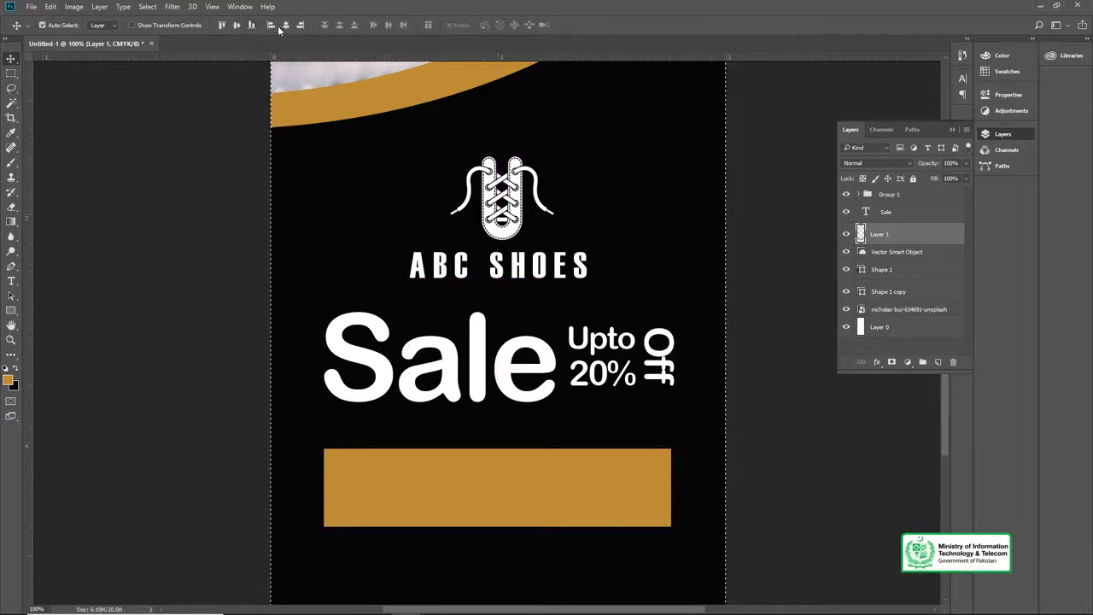
{"action": "key", "text": "ctrl"}
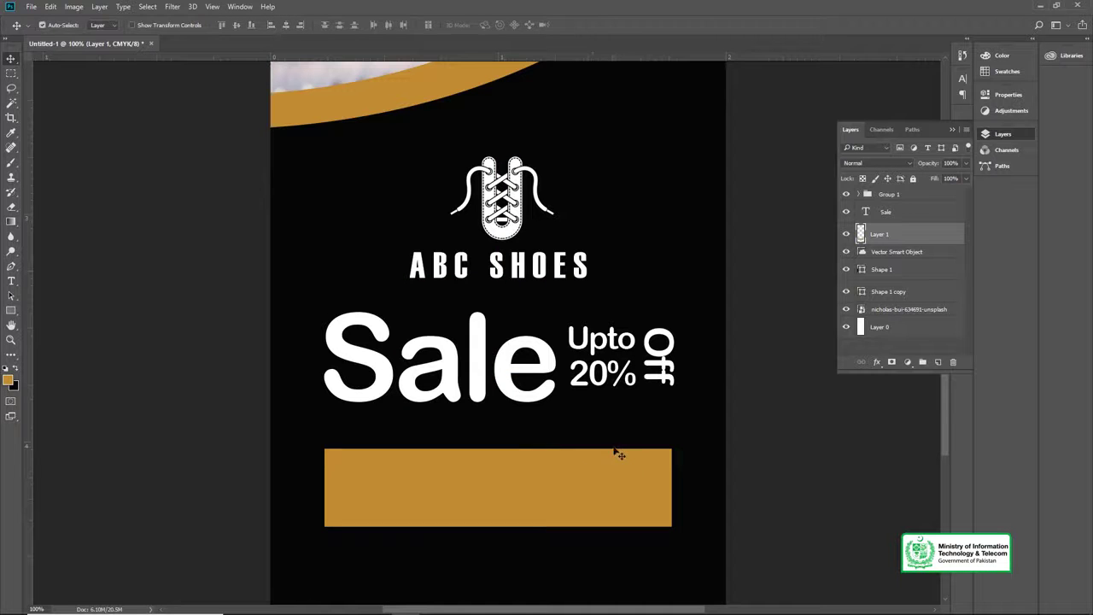
{"action": "key", "text": "ctrl+t"}
{"action": "left_click_drag", "start_coordinate": [672, 449], "coordinate": [675, 447]}
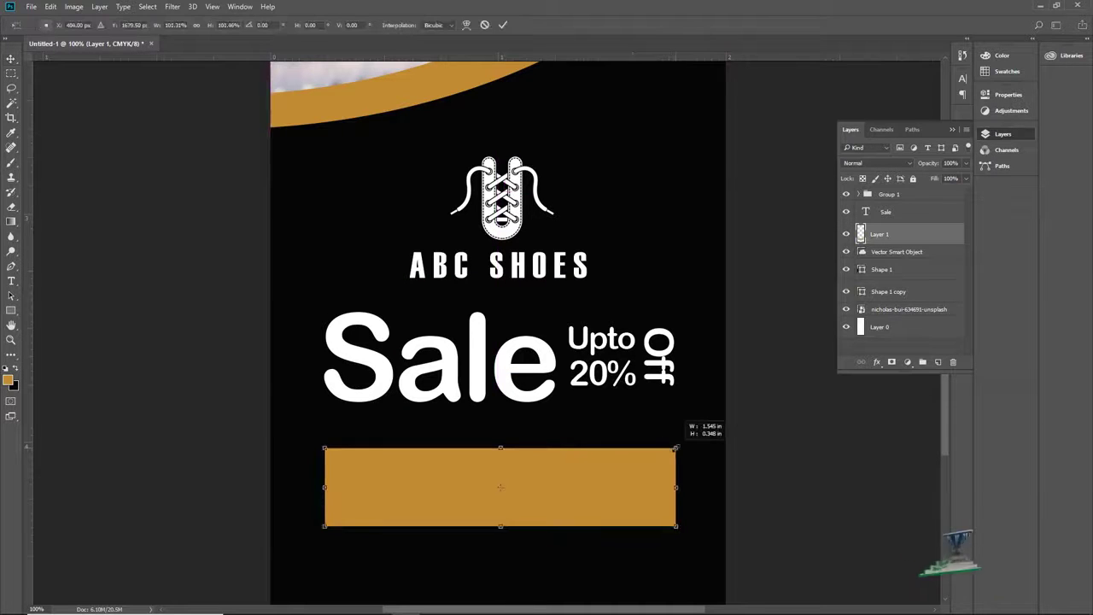
{"action": "key", "text": "Return"}
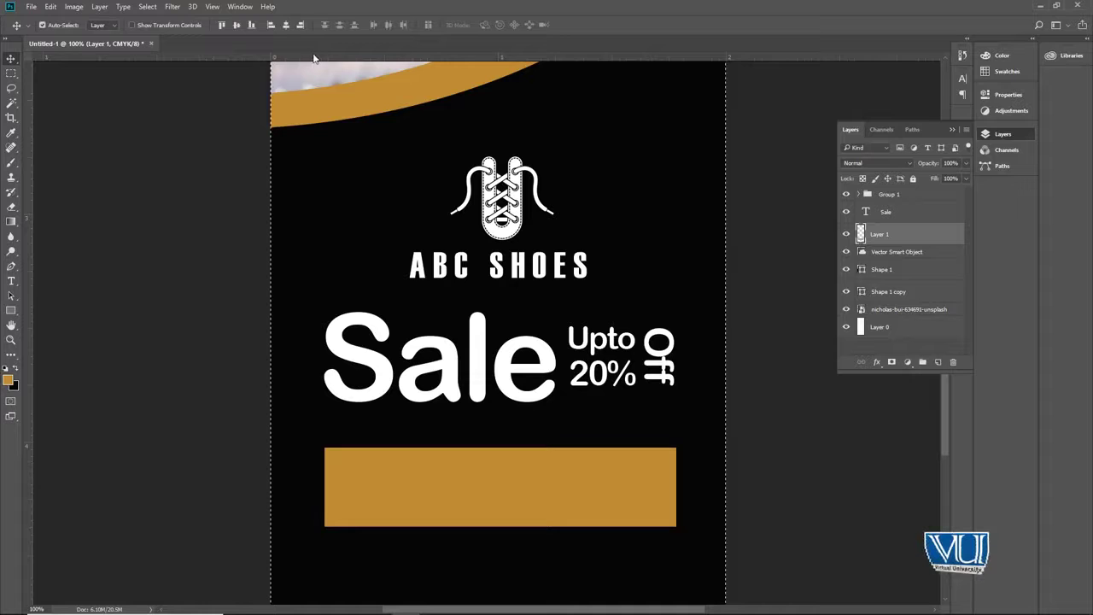
{"action": "key", "text": "Left"}
{"action": "key", "text": "Left"}
{"action": "key", "text": "Left"}
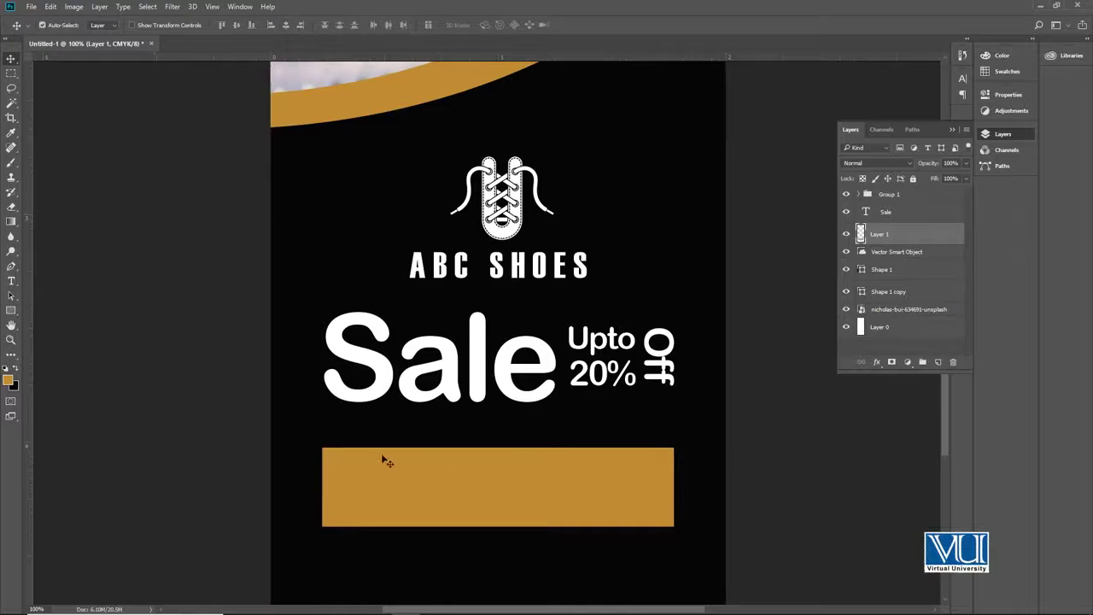
Step: Add a new text line reading "Shop Now" over the gold rectangle below the sale text
{"action": "left_click", "coordinate": [455, 459], "text": "ctrl+alt"}
{"action": "left_click", "coordinate": [474, 463], "text": "ctrl"}
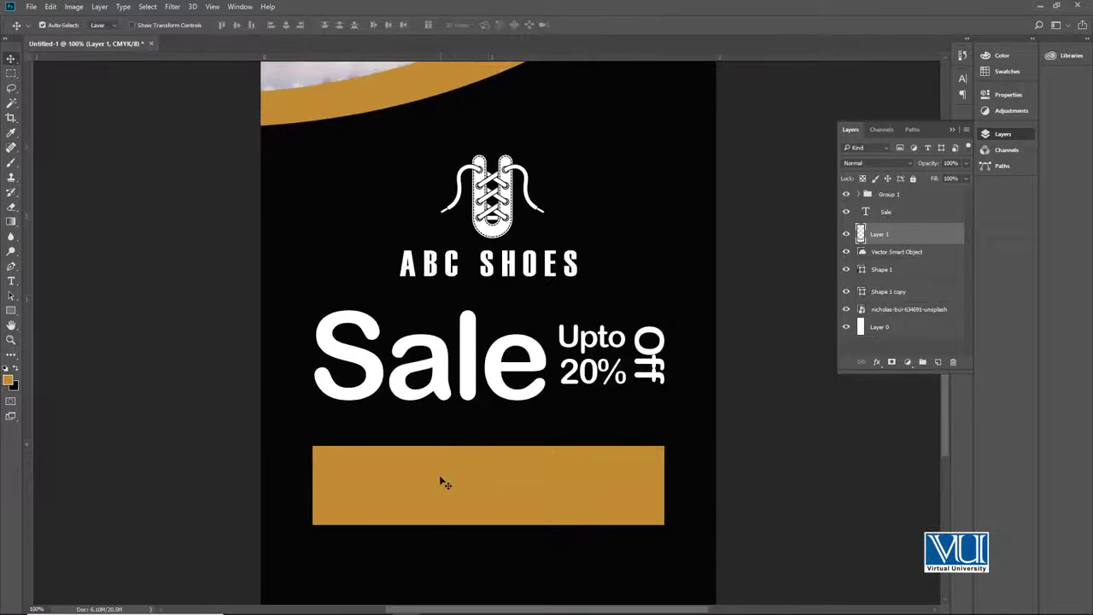
{"action": "key", "text": "t"}
{"action": "left_click", "coordinate": [386, 488]}
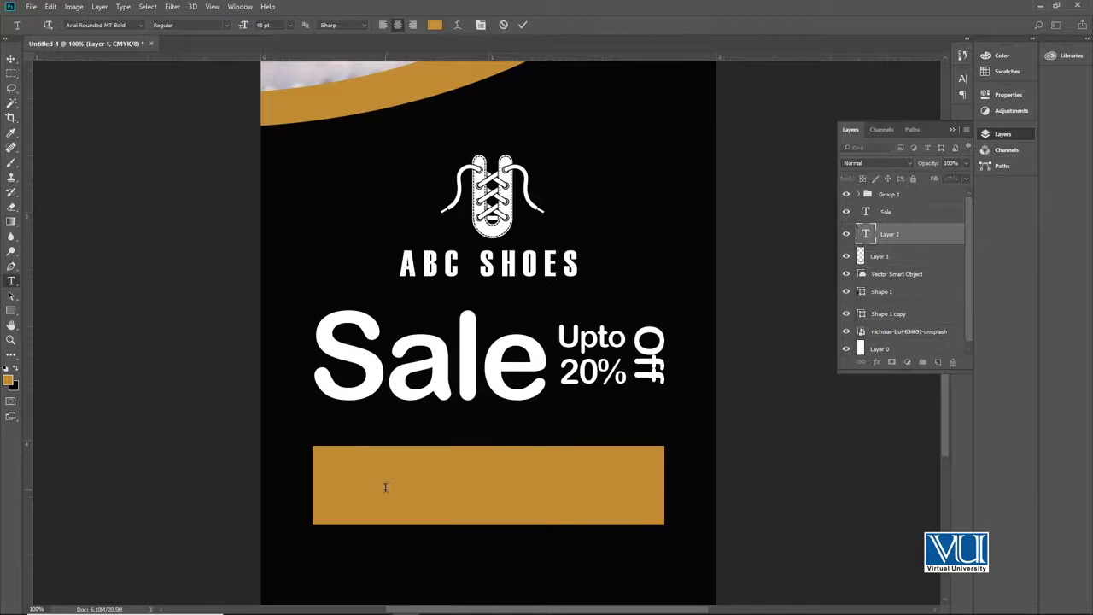
{"action": "type", "text": "Shop"}
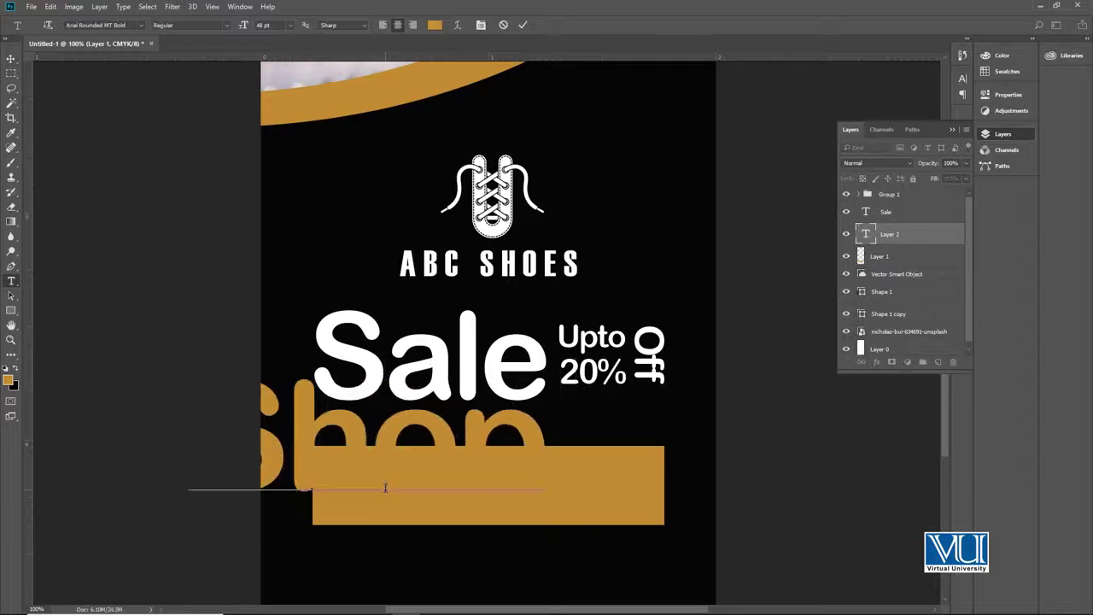
{"action": "type", "text": " Now"}
{"action": "key", "text": "ctrl+Return"}
Step: Scale the "Shop Now" text down to about 20.65 pt so it fits inside the gold rectangle
{"action": "key", "text": "ctrl+t"}
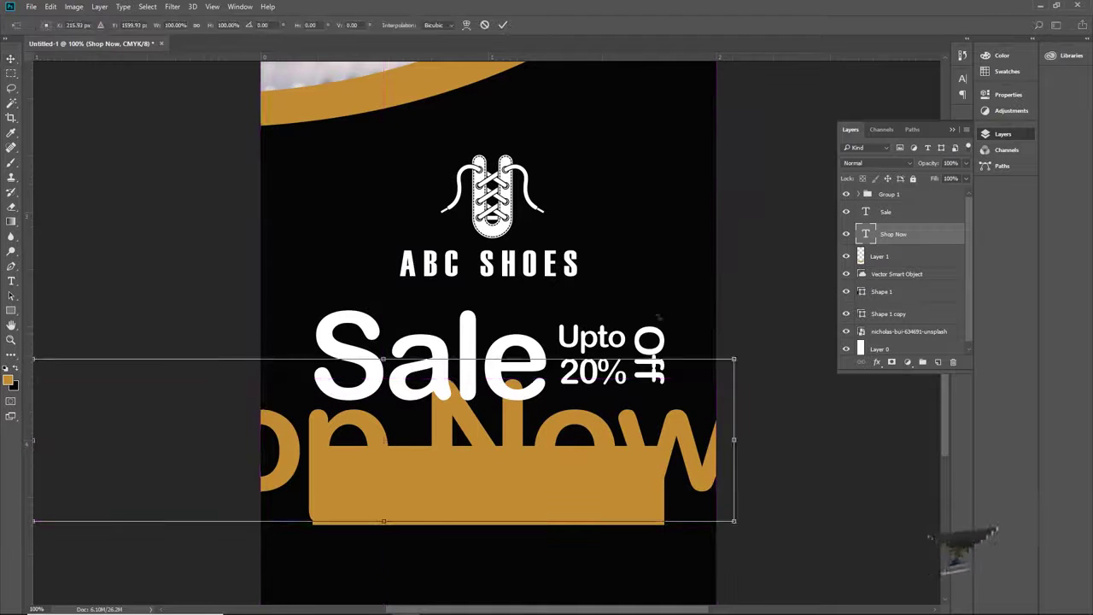
{"action": "left_click_drag", "start_coordinate": [734, 357], "coordinate": [587, 473]}
{"action": "key", "text": "Return"}
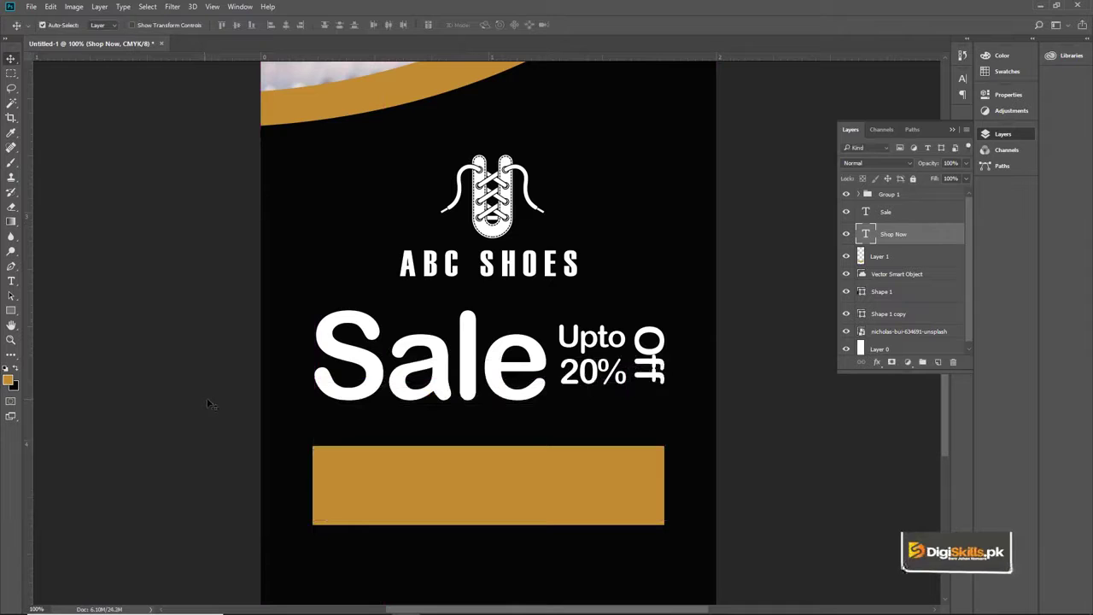
Step: Recolor the "Shop Now" text to near-white (#fffefc)
{"action": "left_click", "coordinate": [9, 381]}
{"action": "left_click", "coordinate": [408, 173]}
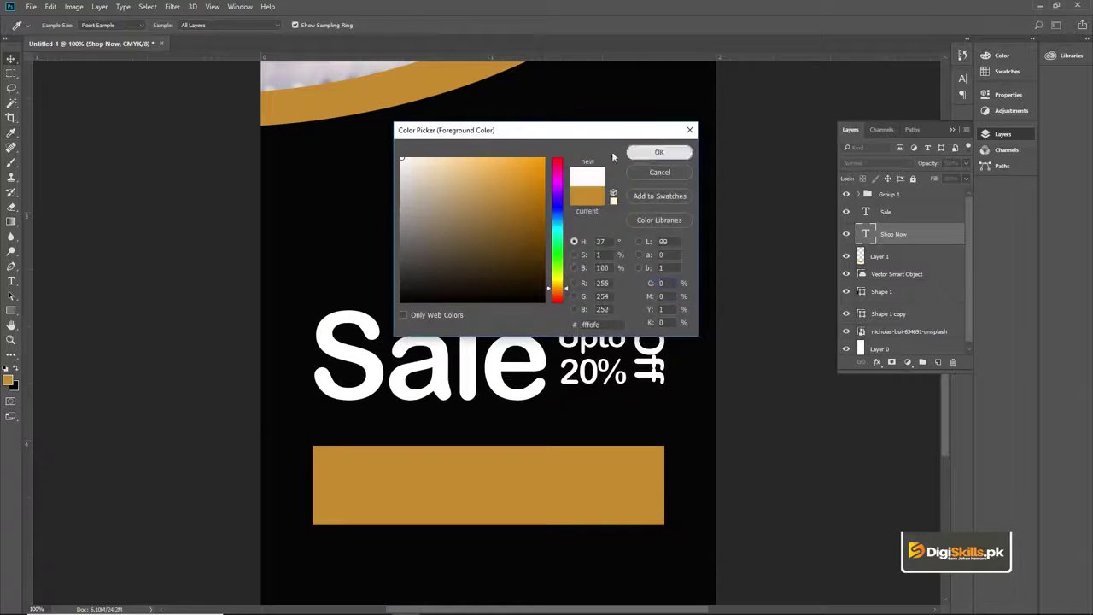
{"action": "left_click", "coordinate": [658, 152]}
Step: Change the font of the whole "Shop Now" text to Impact
{"action": "key", "text": "t"}
{"action": "left_click", "coordinate": [505, 481]}
{"action": "key", "text": "ctrl+a"}
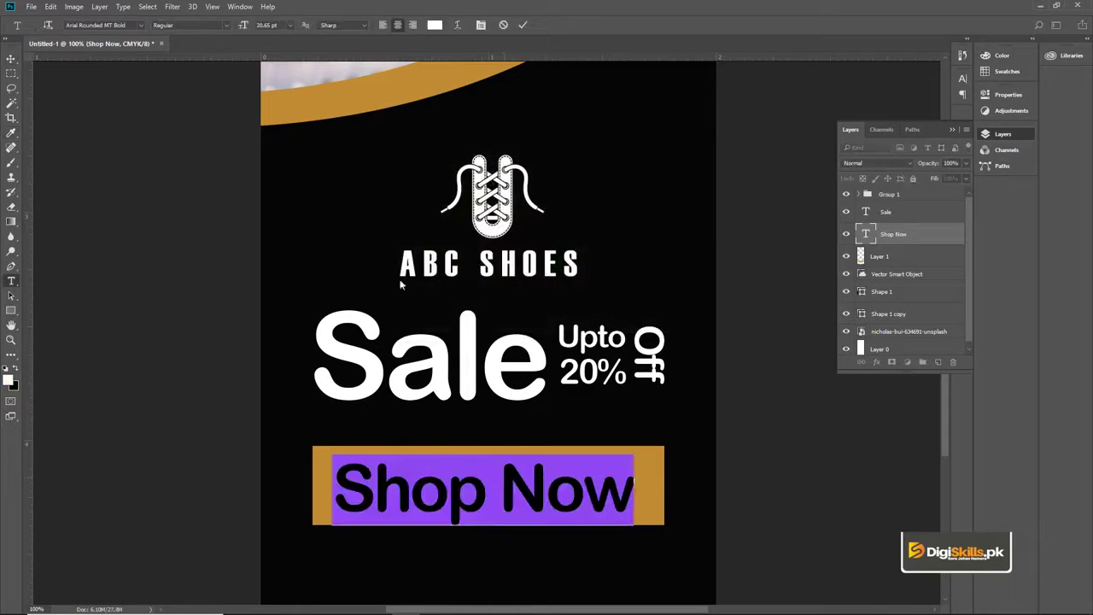
{"action": "type", "text": "Impact"}
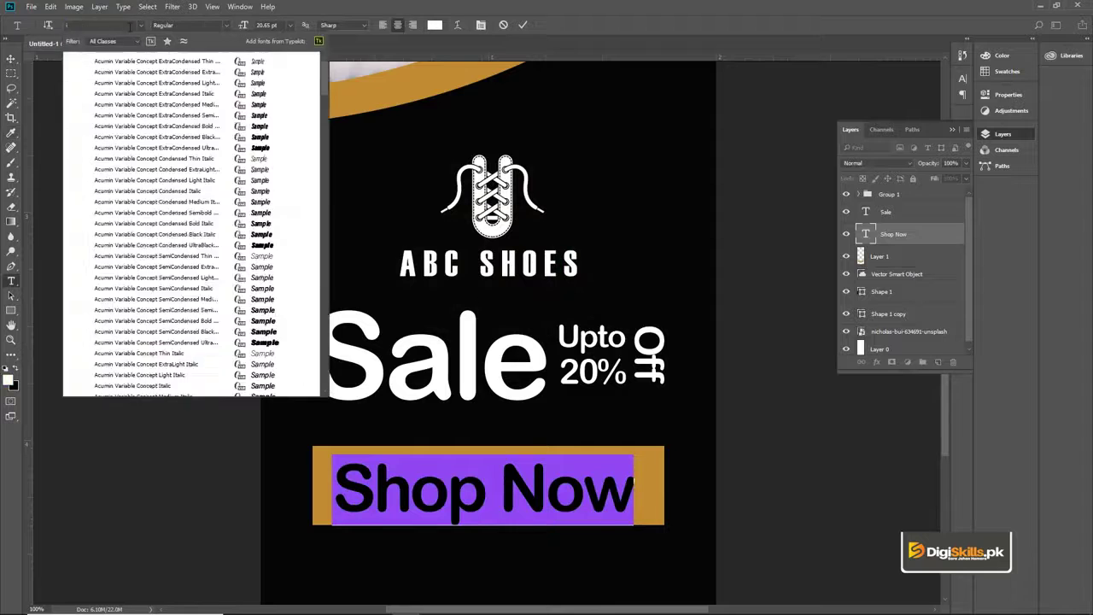
{"action": "left_click", "coordinate": [178, 61]}
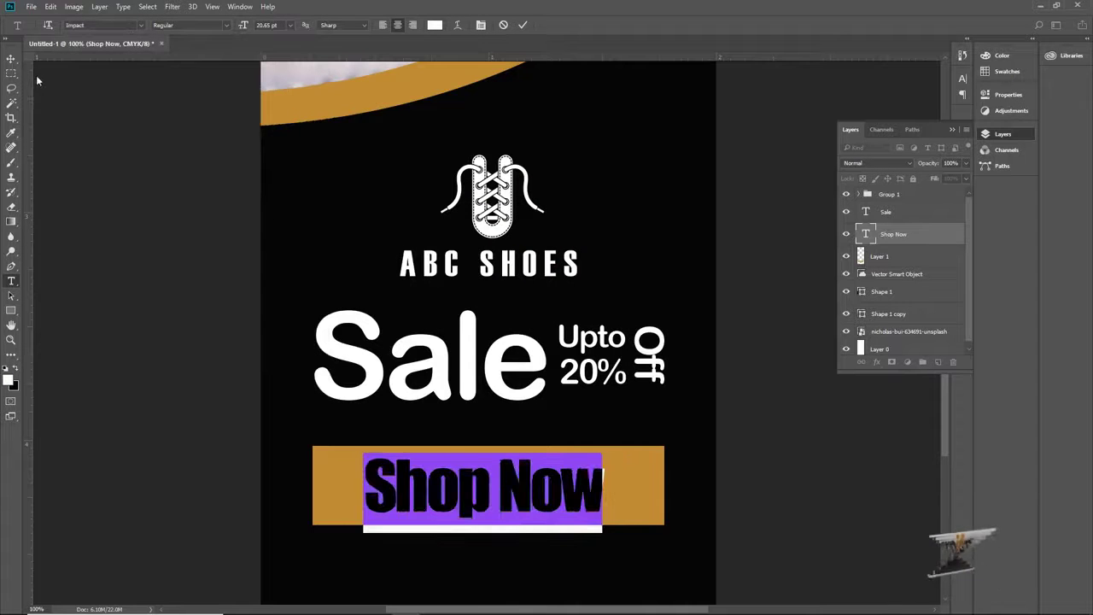
{"action": "left_click", "coordinate": [10, 58]}
Step: Align the "Shop Now" text and the gold rectangle to each other by their vertical and horizontal centers
{"action": "key", "text": "z"}
{"action": "left_click", "coordinate": [484, 469]}
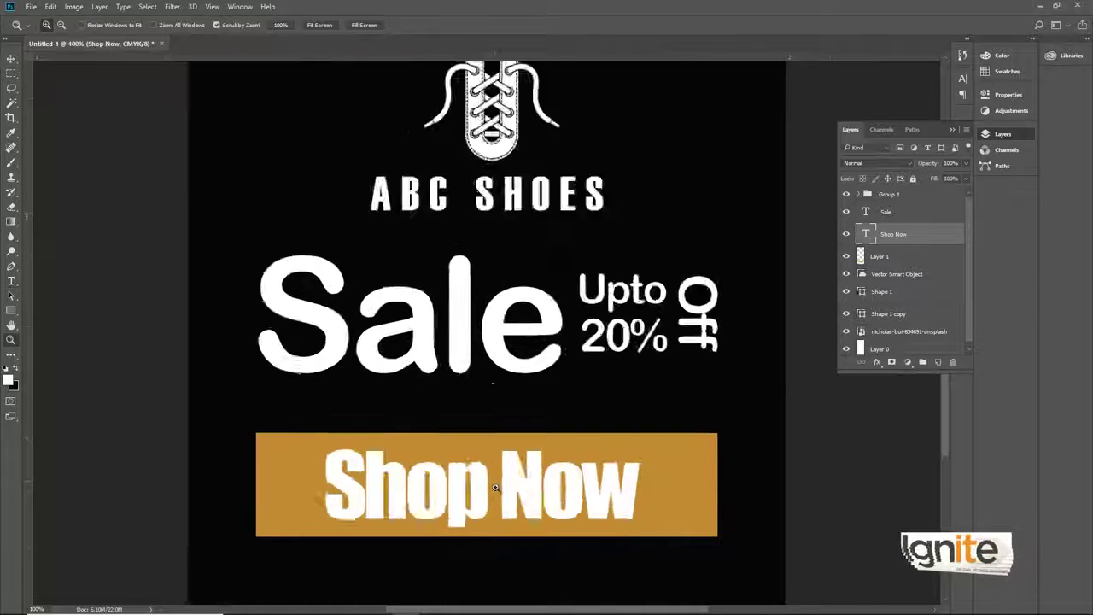
{"action": "key", "text": "v"}
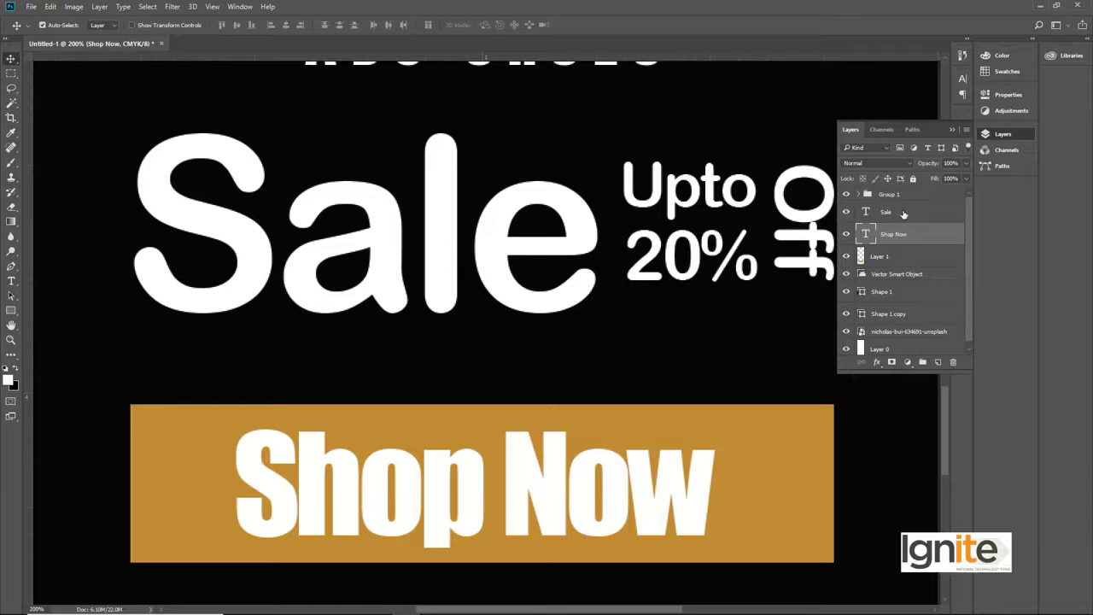
{"action": "left_click", "coordinate": [875, 259]}
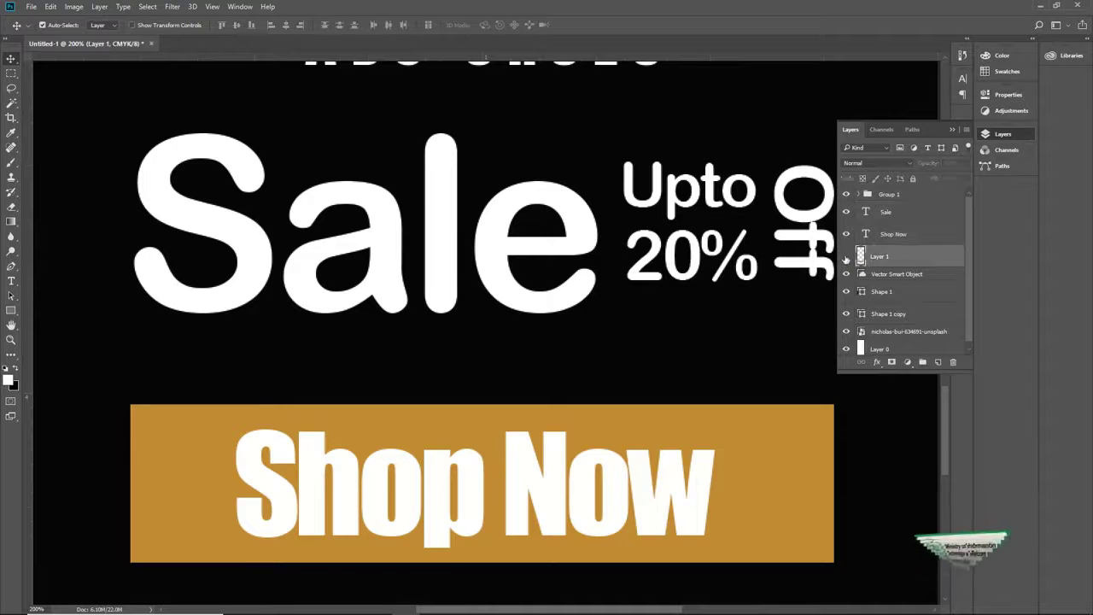
{"action": "left_click", "coordinate": [882, 237], "text": "shift"}
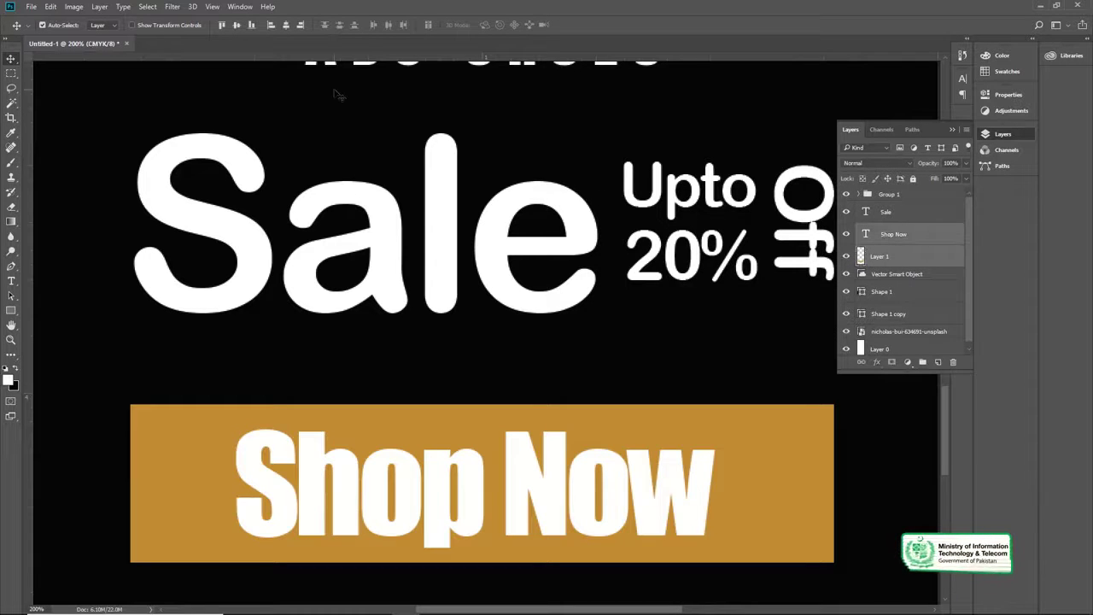
{"action": "left_click", "coordinate": [238, 26]}
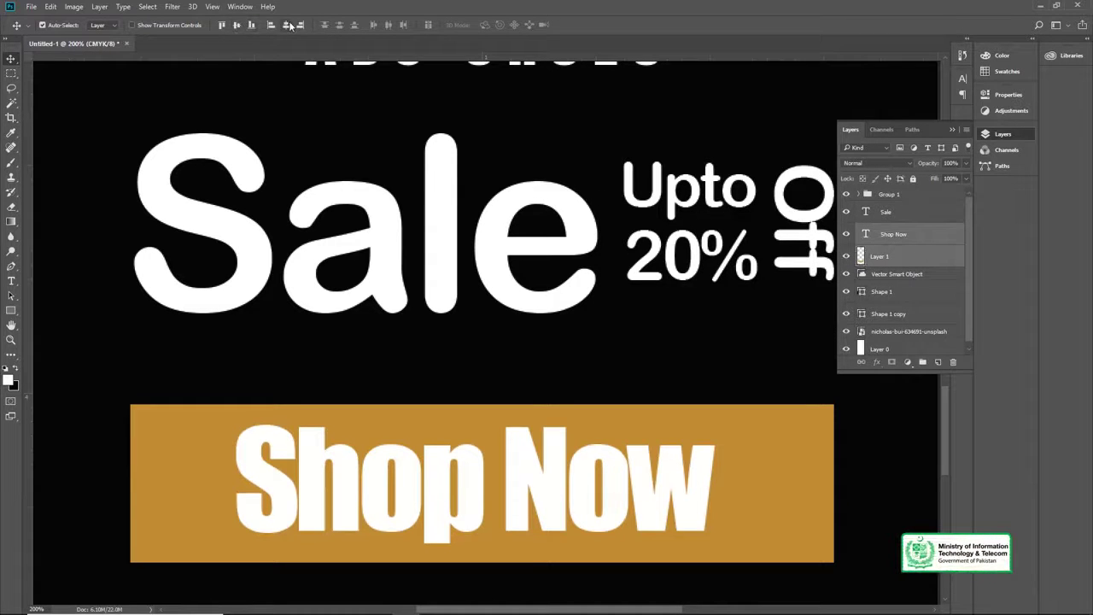
{"action": "left_click", "coordinate": [289, 25]}
{"action": "key", "text": "ctrl+minus"}
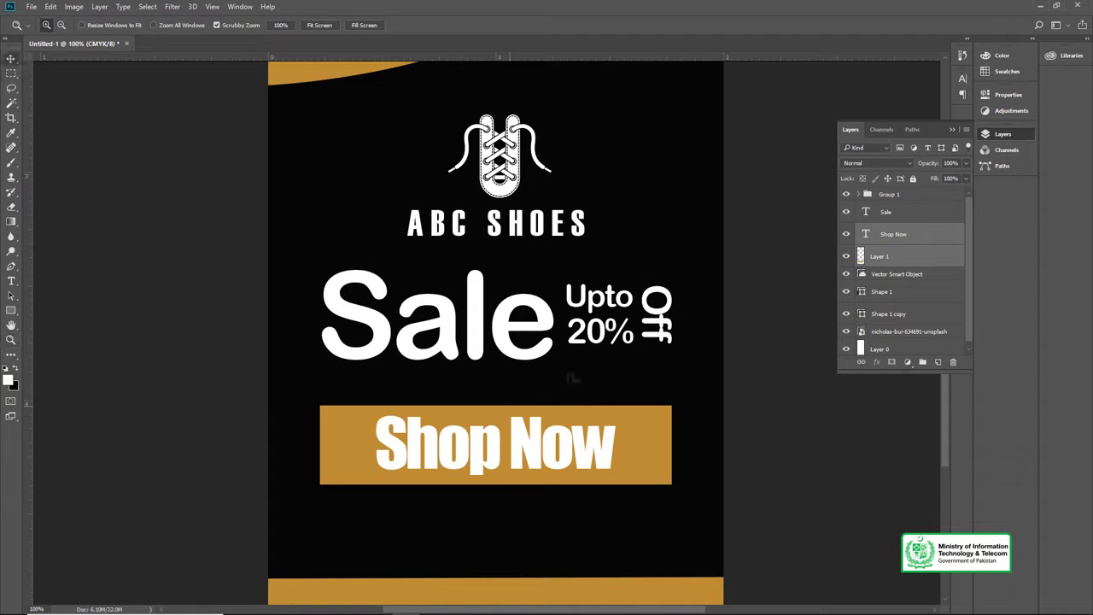
{"action": "left_click", "coordinate": [896, 235]}
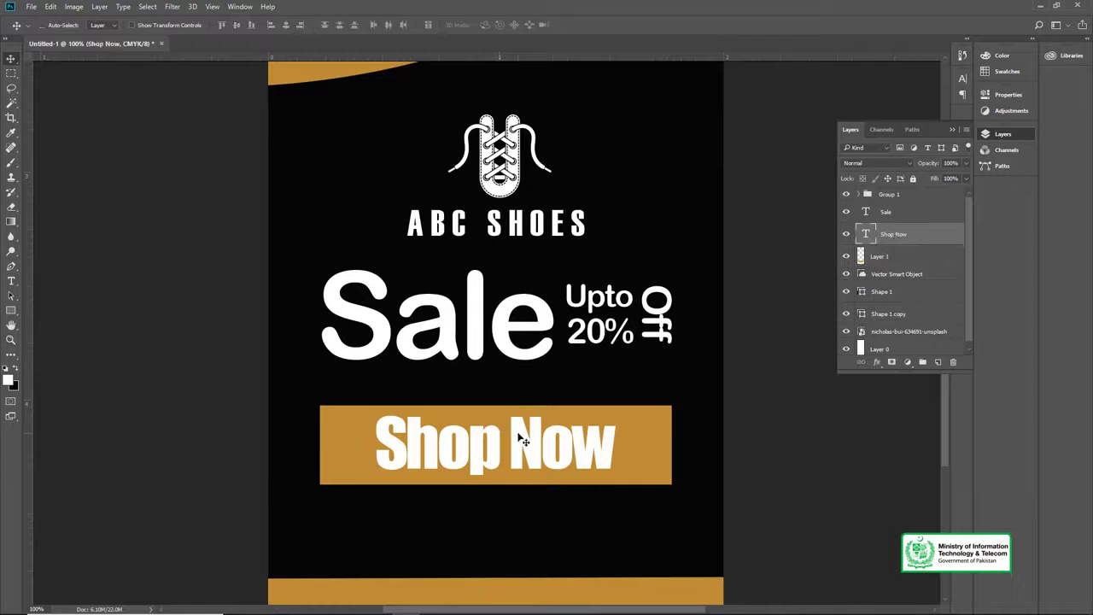
{"action": "key", "text": "ctrl+minus"}
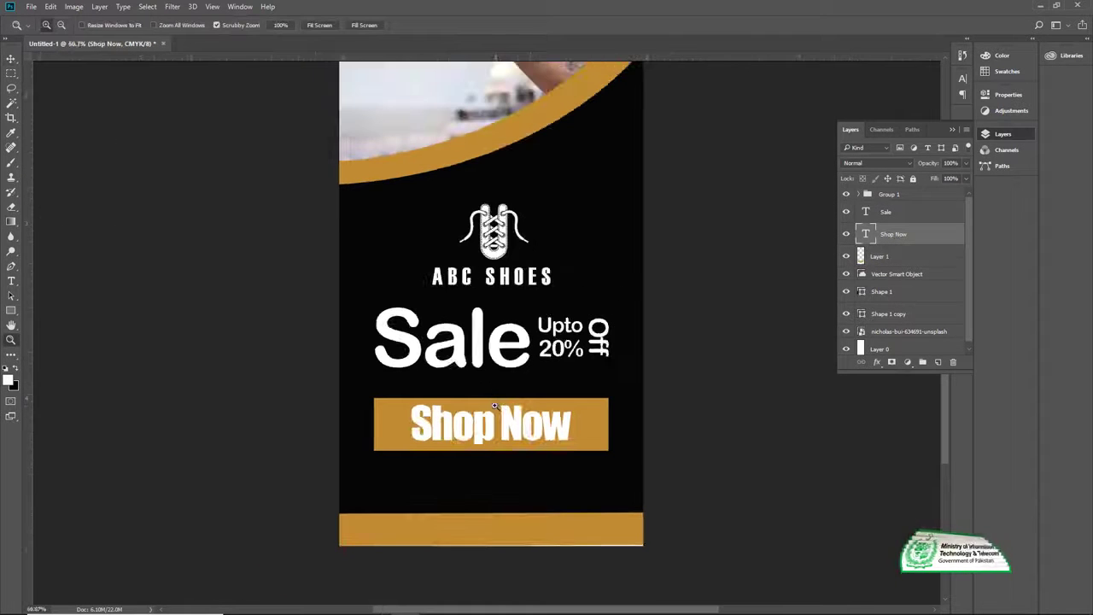
{"action": "key", "text": "ctrl+plus"}
{"action": "key", "text": "t"}
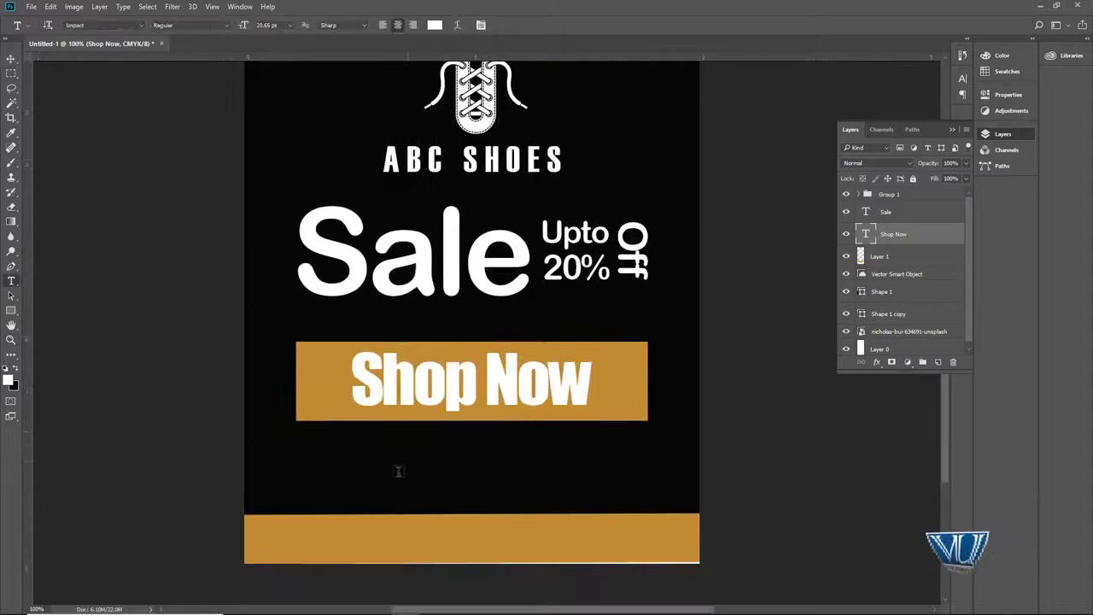
{"action": "left_click", "coordinate": [398, 472]}
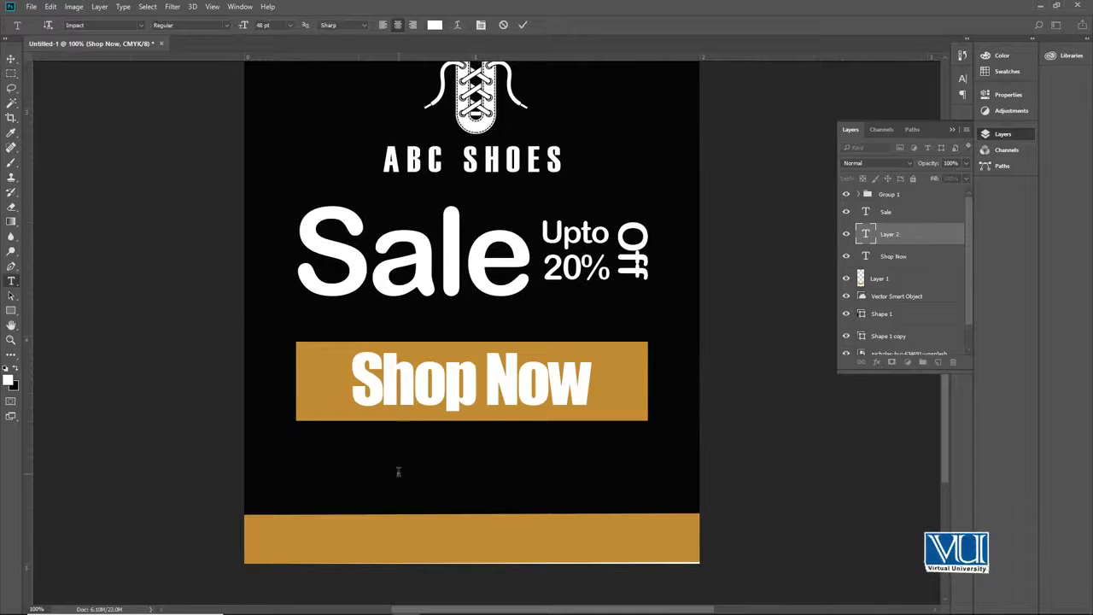
{"action": "type", "text": "www.a"}
{"action": "type", "text": "b"}
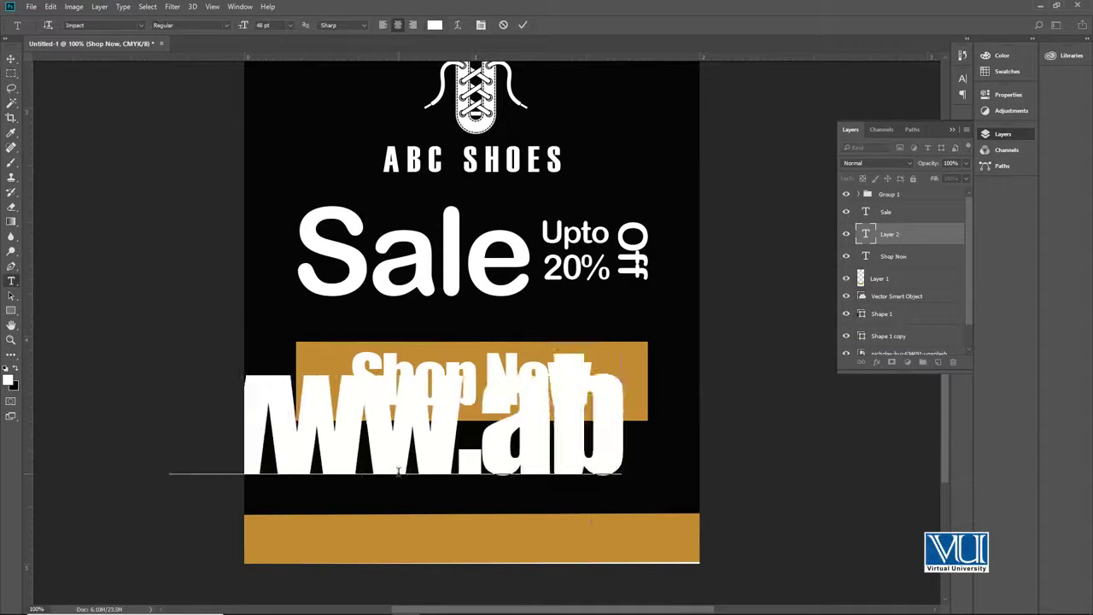
{"action": "type", "text": "csho"}
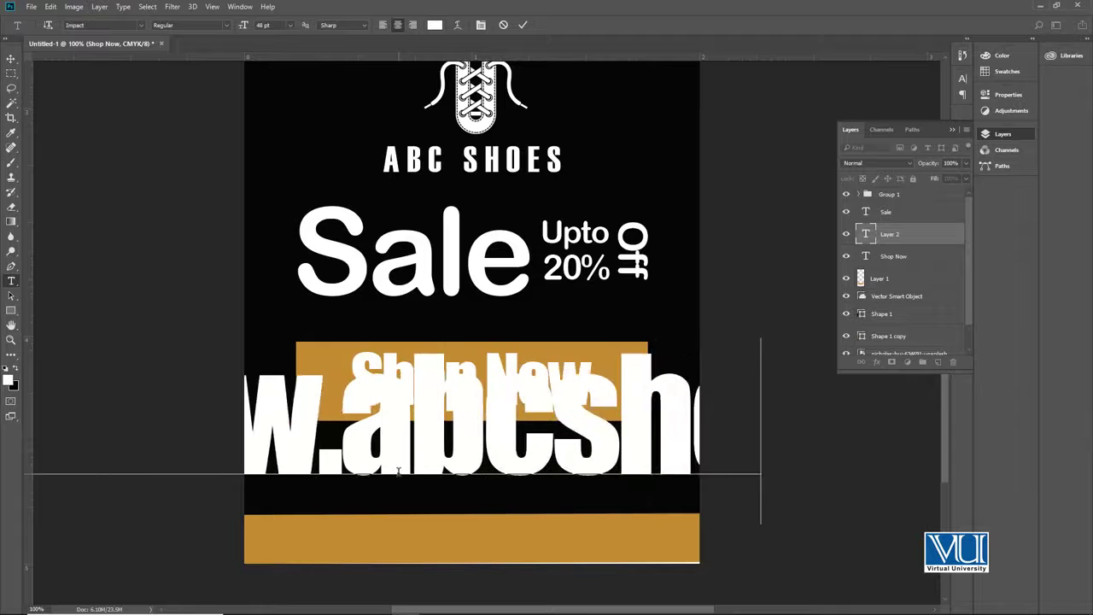
{"action": "key", "text": "BackSpace"}
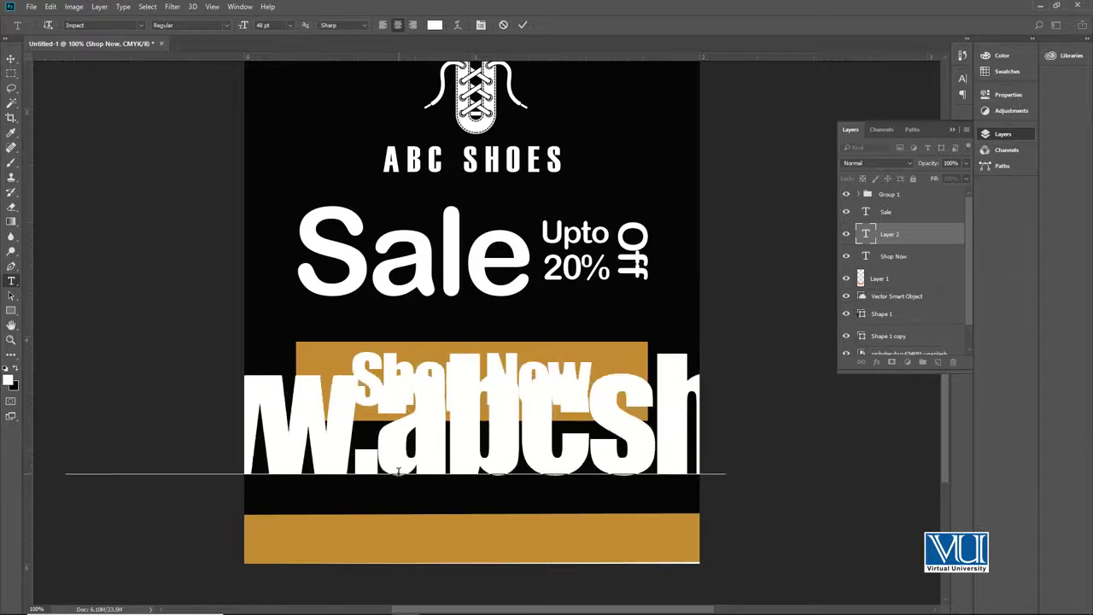
{"action": "type", "text": "oes"}
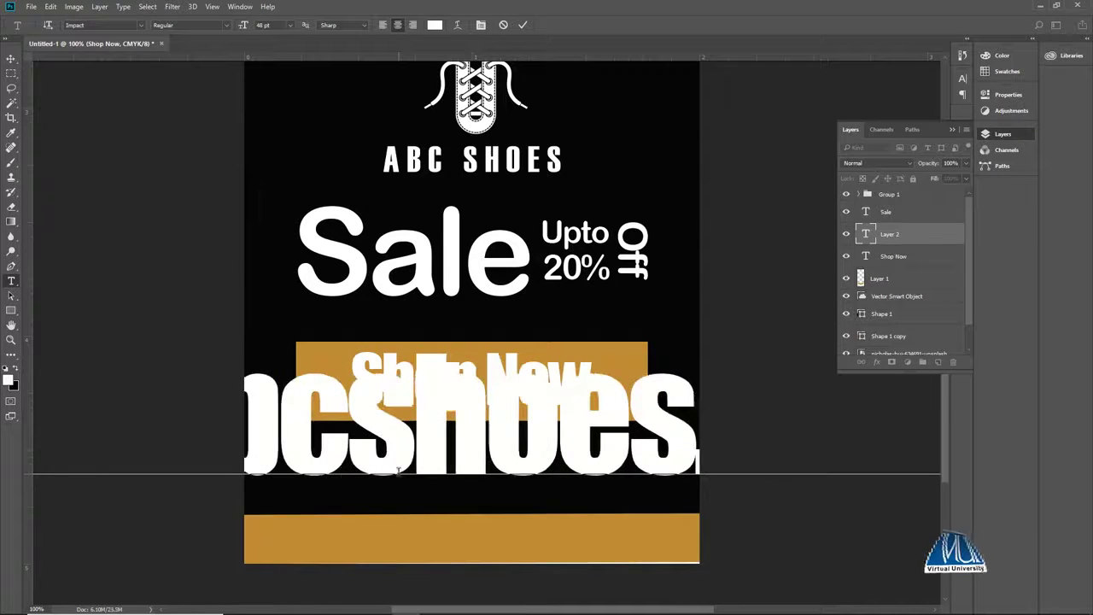
{"action": "key", "text": "ctrl+a"}
{"action": "left_click", "coordinate": [13, 59]}
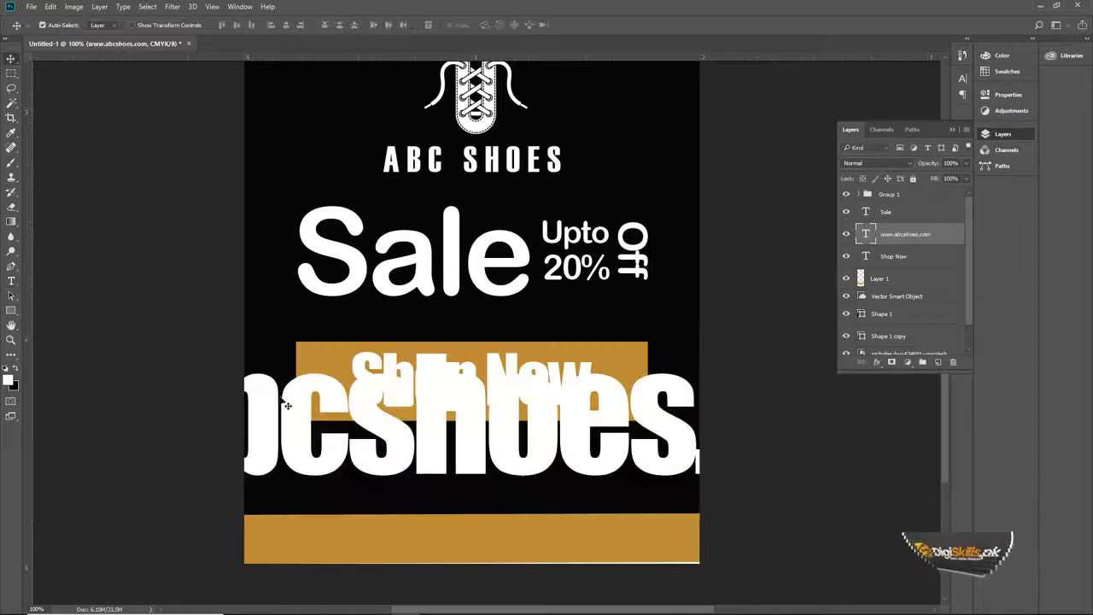
Step: Scale the web address down to about 8.8 pt and place it centered just above the bottom gold band
{"action": "key", "text": "ctrl+t"}
{"action": "left_click_drag", "start_coordinate": [192, 360], "coordinate": [687, 411]}
{"action": "left_click_drag", "start_coordinate": [116, 318], "coordinate": [410, 510]}
{"action": "key", "text": "Return"}
Step: Change the font of the whole web address to Calibri Regular
{"action": "key", "text": "t"}
{"action": "left_click", "coordinate": [470, 489]}
{"action": "key", "text": "ctrl+a"}
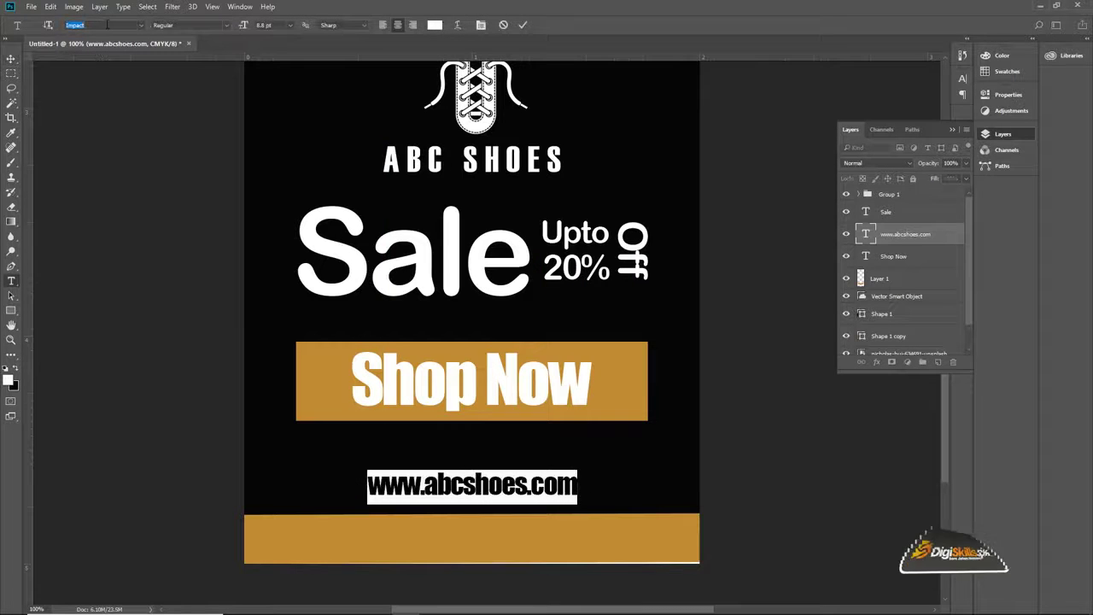
{"action": "type", "text": "calibri"}
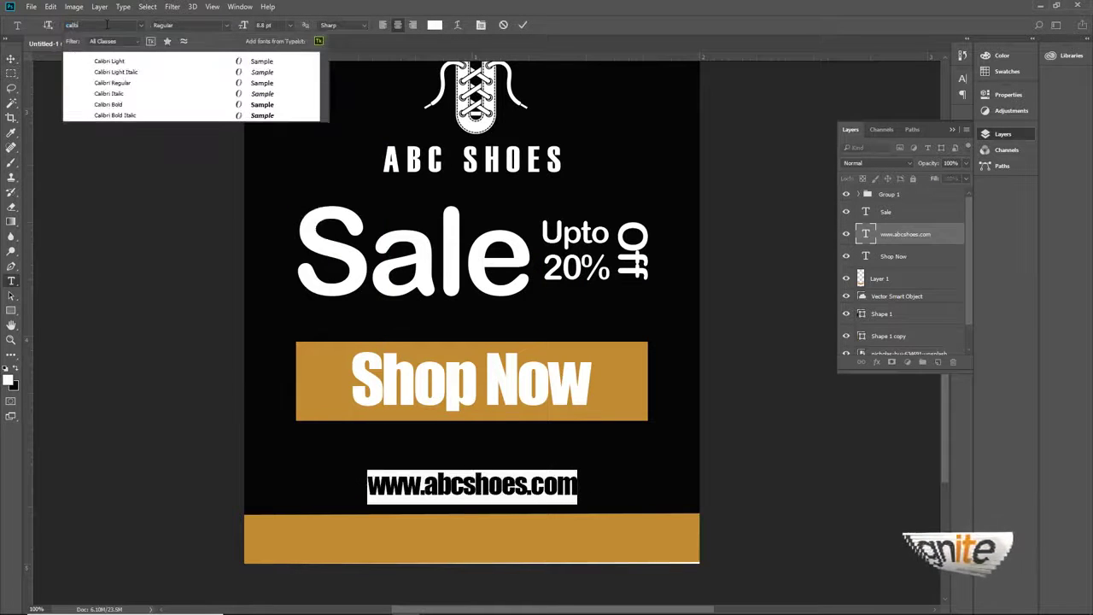
{"action": "left_click", "coordinate": [121, 85]}
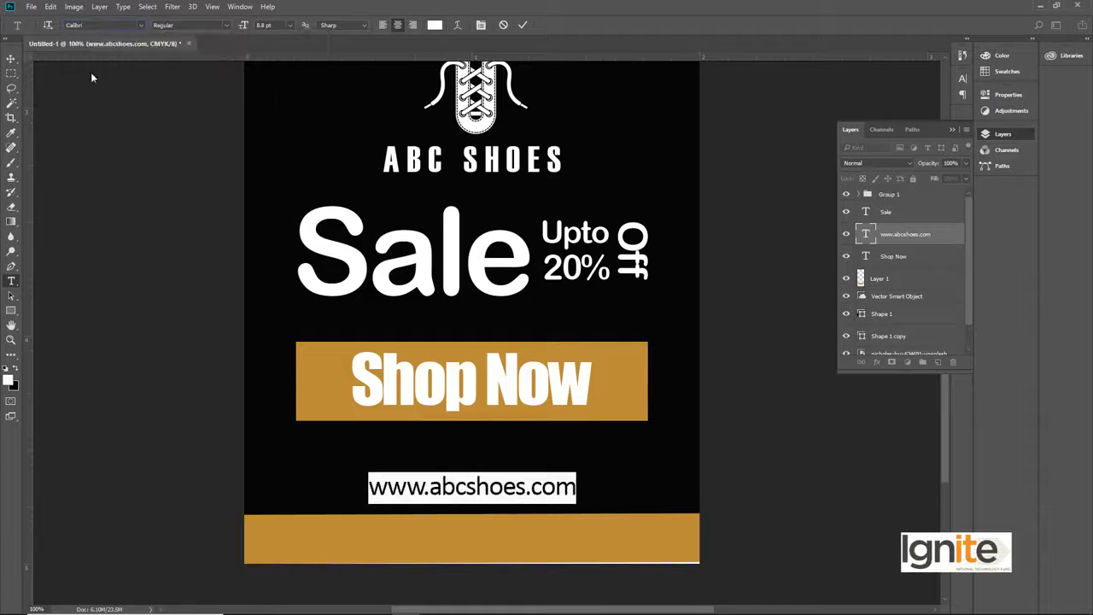
{"action": "left_click", "coordinate": [11, 59]}
Step: Enlarge the web address to about 1.028 × 0.156 in and nudge it slightly down
{"action": "key", "text": "ctrl+t"}
{"action": "left_click_drag", "start_coordinate": [577, 472], "coordinate": [590, 471]}
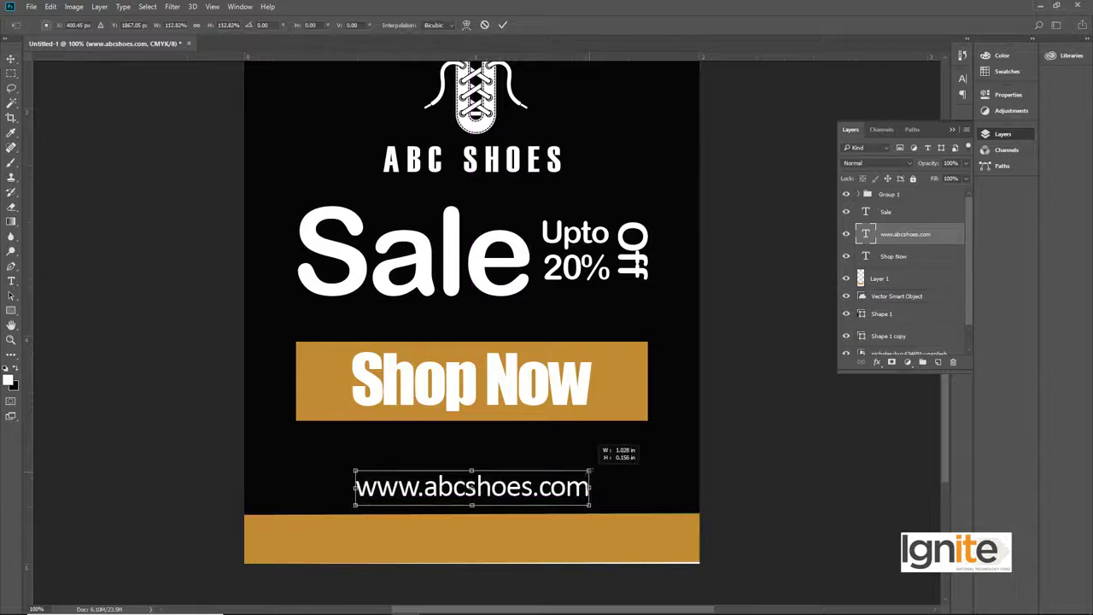
{"action": "key", "text": "Return"}
{"action": "key", "text": "ctrl+a"}
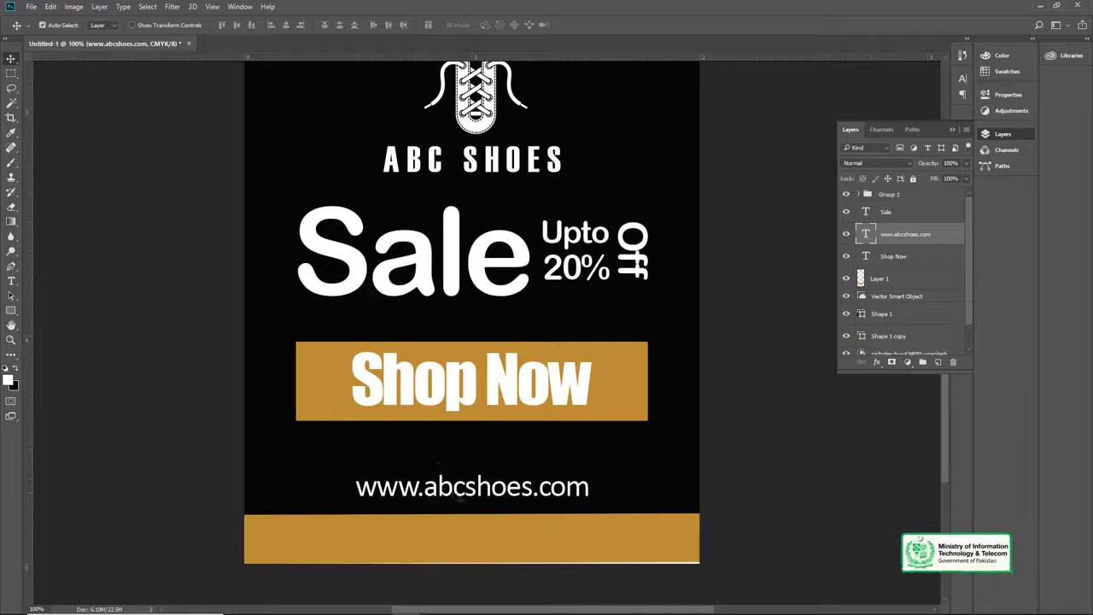
{"action": "key", "text": "Down"}
{"action": "key", "text": "Down"}
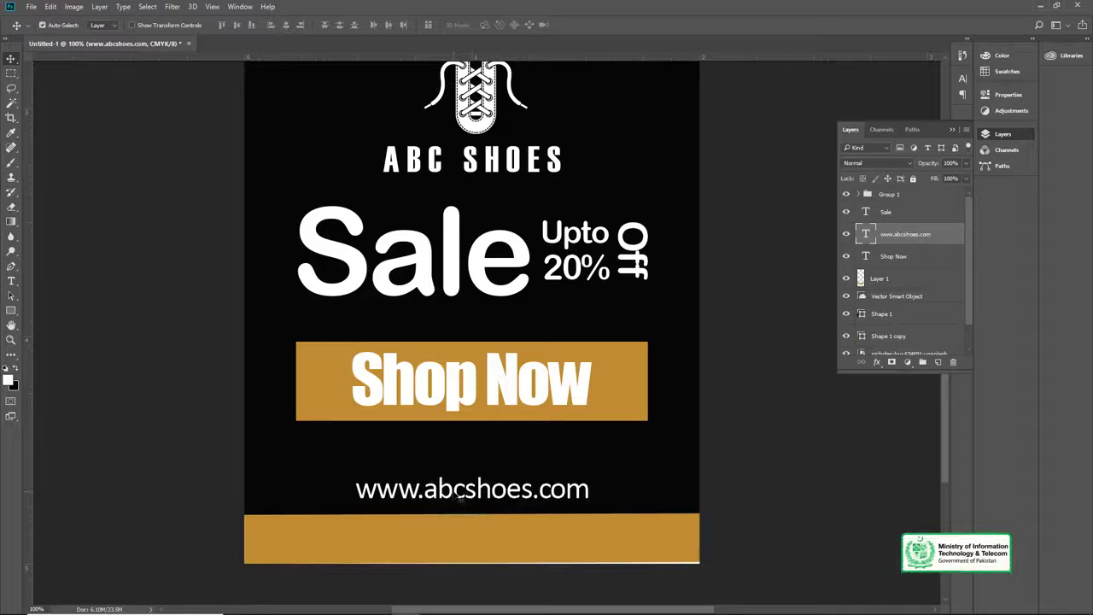
Step: Add a new white Calibri text line with the phone number over the bottom gold band
{"action": "scroll", "coordinate": [446, 474], "scroll_direction": "down", "scroll_amount": 1}
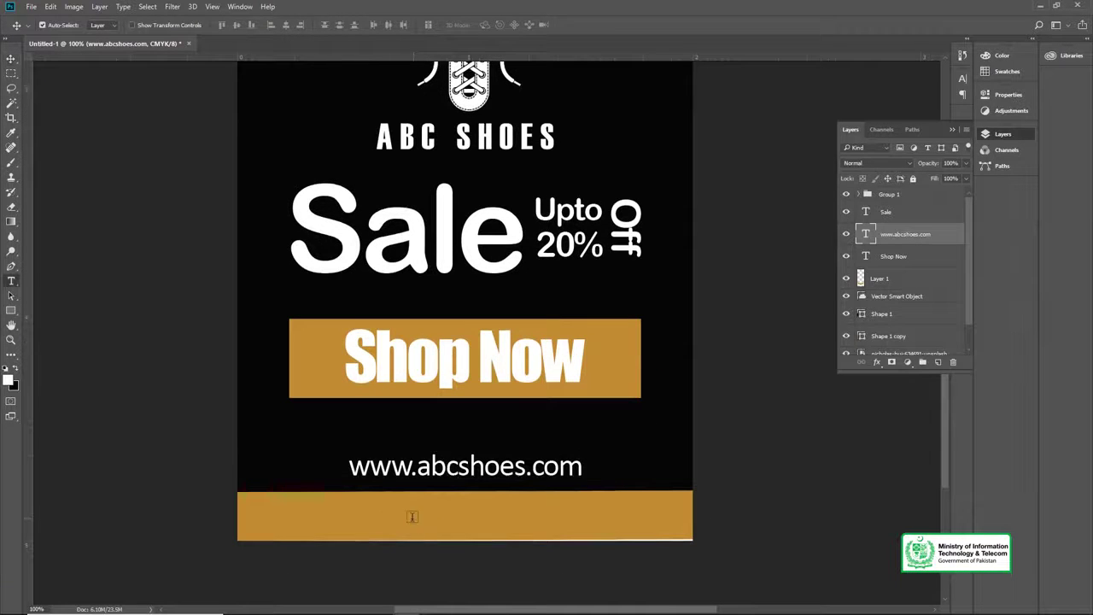
{"action": "key", "text": "t"}
{"action": "left_click", "coordinate": [390, 516]}
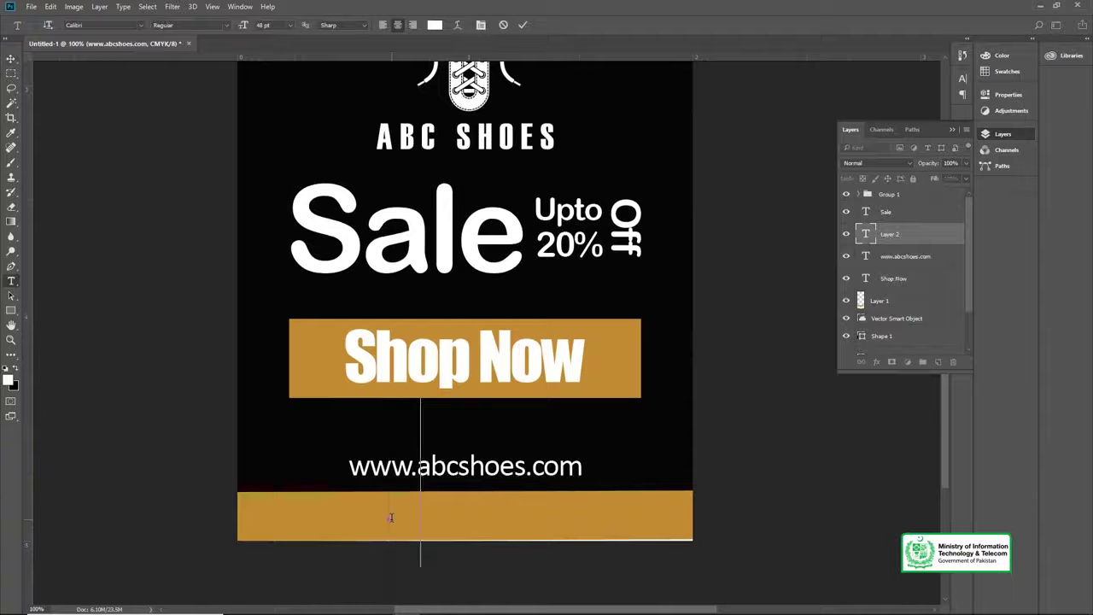
{"action": "type", "text": "123-"}
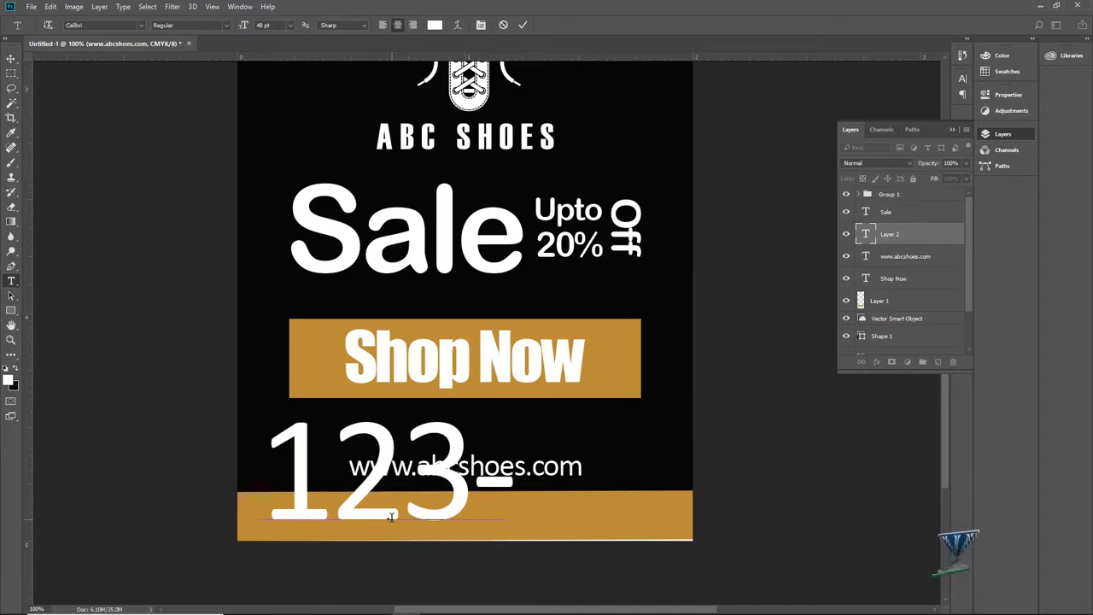
{"action": "type", "text": "456789"}
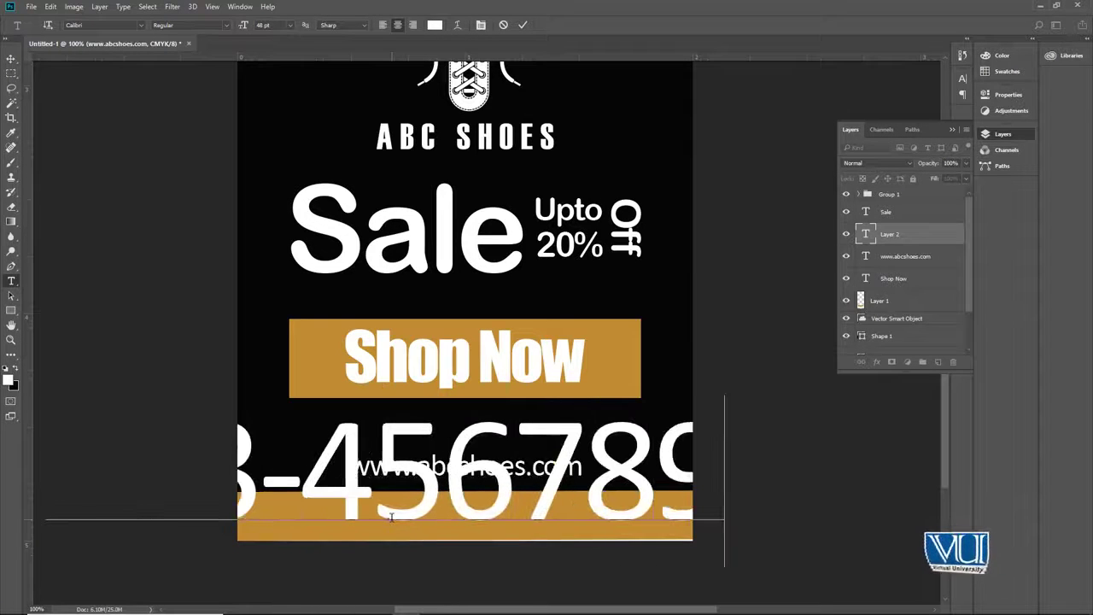
{"action": "key", "text": "ctrl+Return"}
Step: Scale the phone number down to fit inside the bottom gold band and place it near the band's middle
{"action": "key", "text": "ctrl+t"}
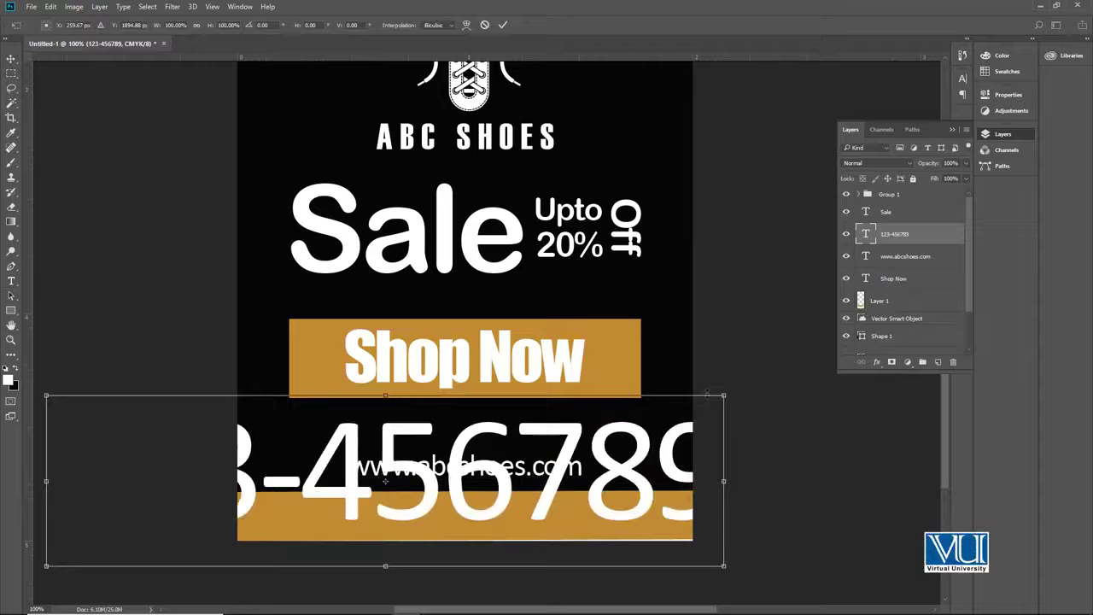
{"action": "left_click_drag", "start_coordinate": [721, 397], "coordinate": [522, 447]}
{"action": "left_click_drag", "start_coordinate": [492, 491], "coordinate": [554, 530]}
{"action": "left_click_drag", "start_coordinate": [585, 483], "coordinate": [535, 497]}
{"action": "key", "text": "Return"}
Step: Center the phone number horizontally on the bottom gold band using a rectangular selection of the band, and clear the selection
{"action": "key", "text": "z"}
{"action": "left_click", "coordinate": [489, 515]}
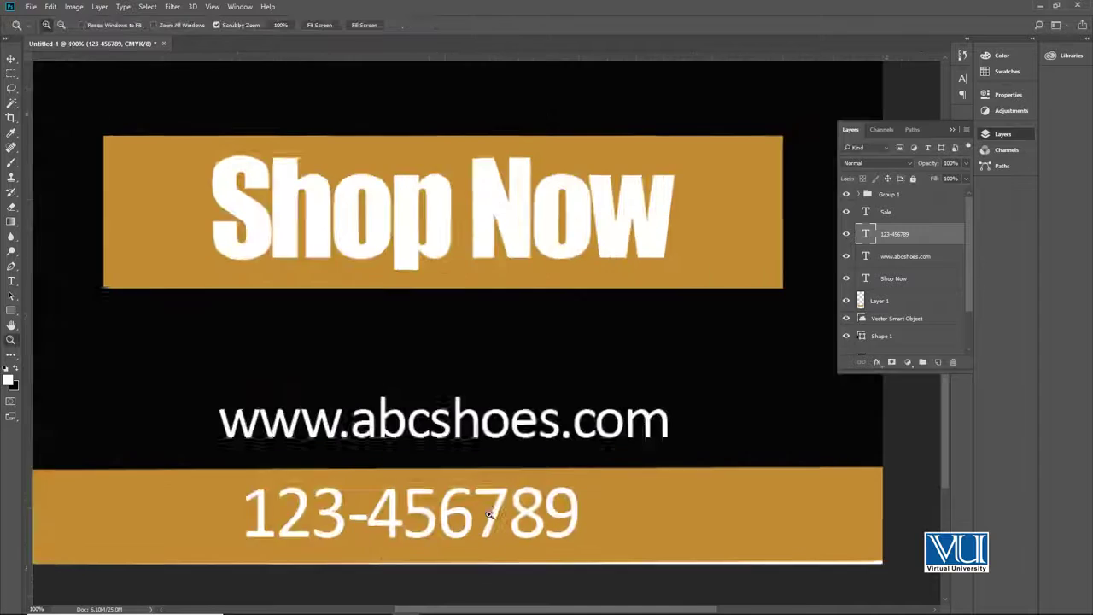
{"action": "key", "text": "v"}
{"action": "key", "text": "z"}
{"action": "left_click", "coordinate": [492, 460], "text": "alt"}
{"action": "key", "text": "v"}
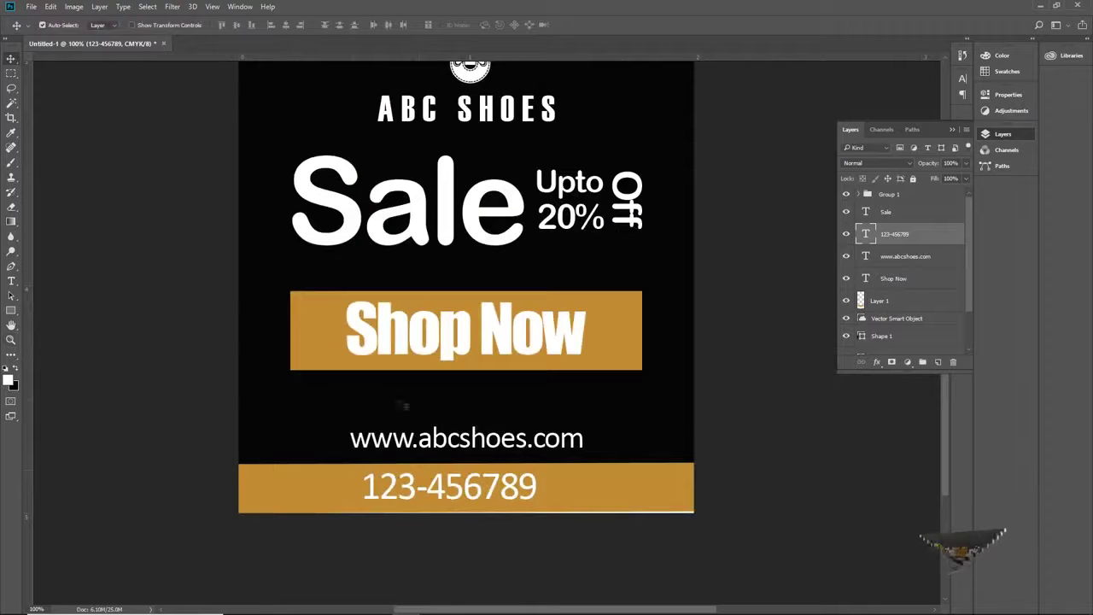
{"action": "left_click", "coordinate": [11, 74]}
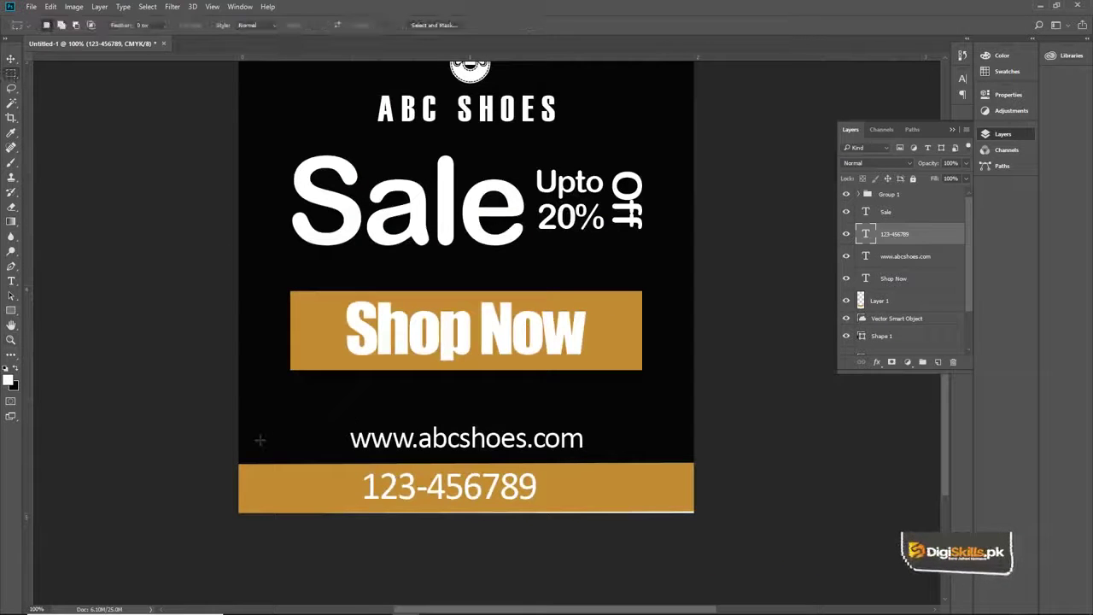
{"action": "left_click_drag", "start_coordinate": [239, 464], "coordinate": [725, 543]}
{"action": "key", "text": "v"}
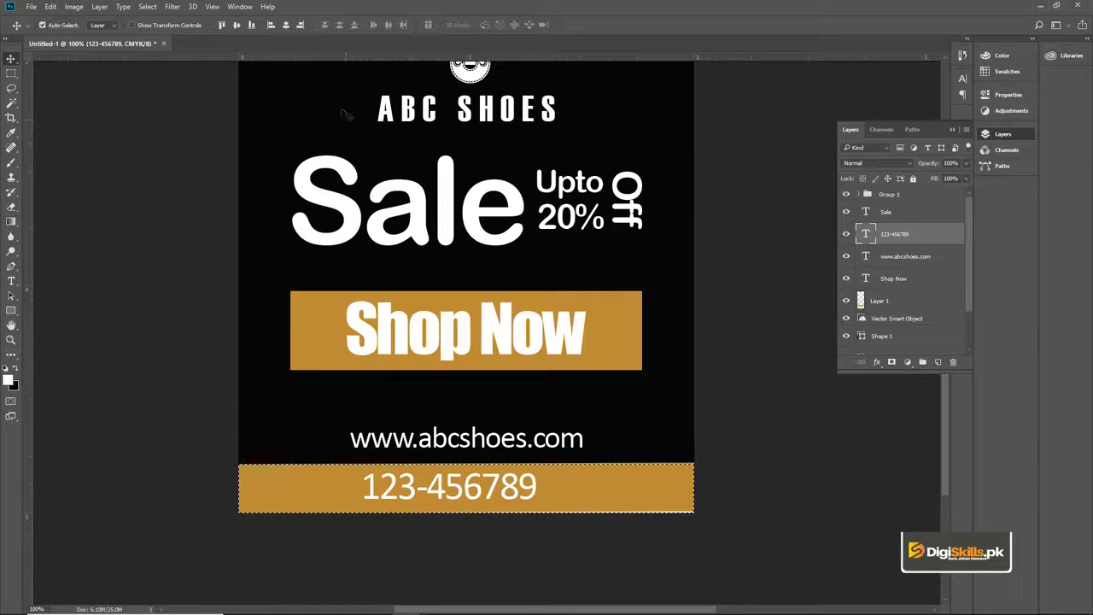
{"action": "left_click", "coordinate": [286, 25]}
{"action": "key", "text": "ctrl+d"}
Step: Enlarge the phone number in the bottom gold band to about 107% around its center
{"action": "key", "text": "z"}
{"action": "left_click", "coordinate": [491, 228], "text": "alt"}
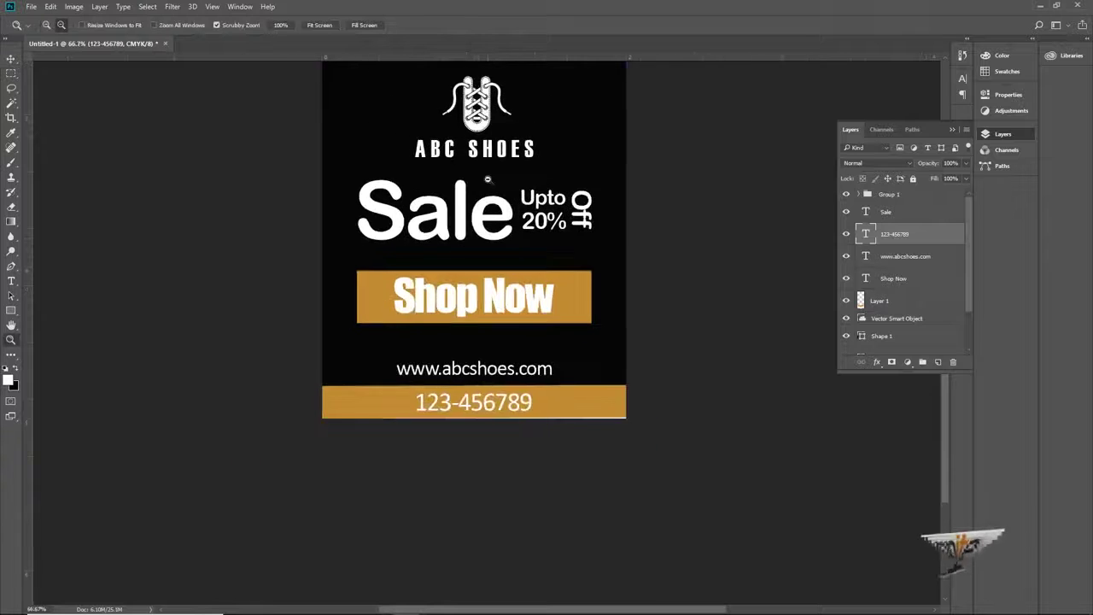
{"action": "left_click", "coordinate": [488, 180], "text": "alt"}
{"action": "key", "text": "v"}
{"action": "left_click_drag", "start_coordinate": [491, 171], "coordinate": [490, 292]}
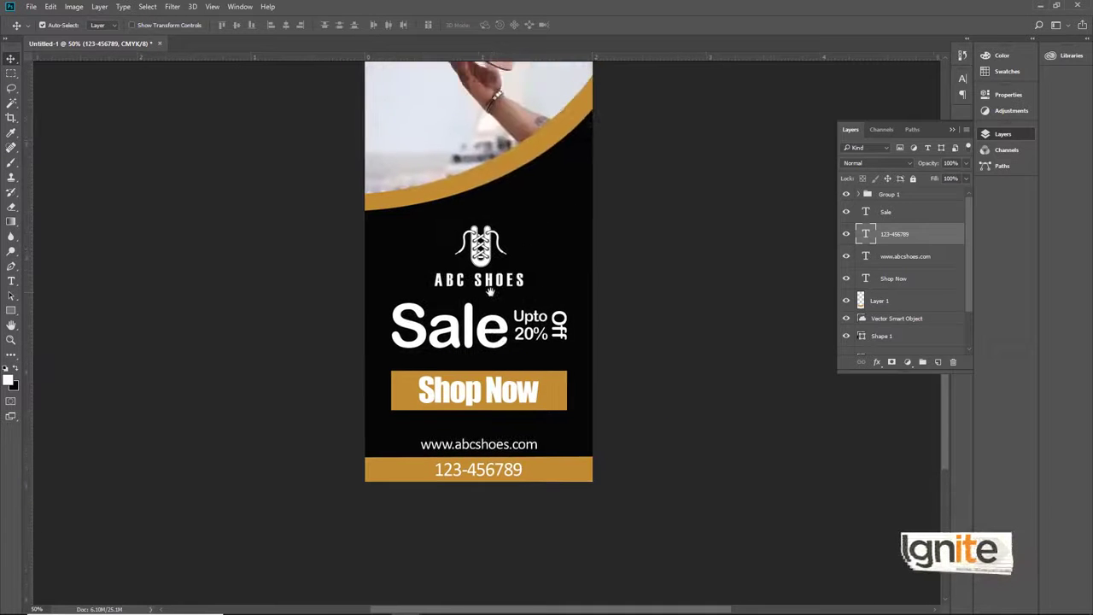
{"action": "left_click", "coordinate": [489, 462]}
{"action": "key", "text": "ctrl+t"}
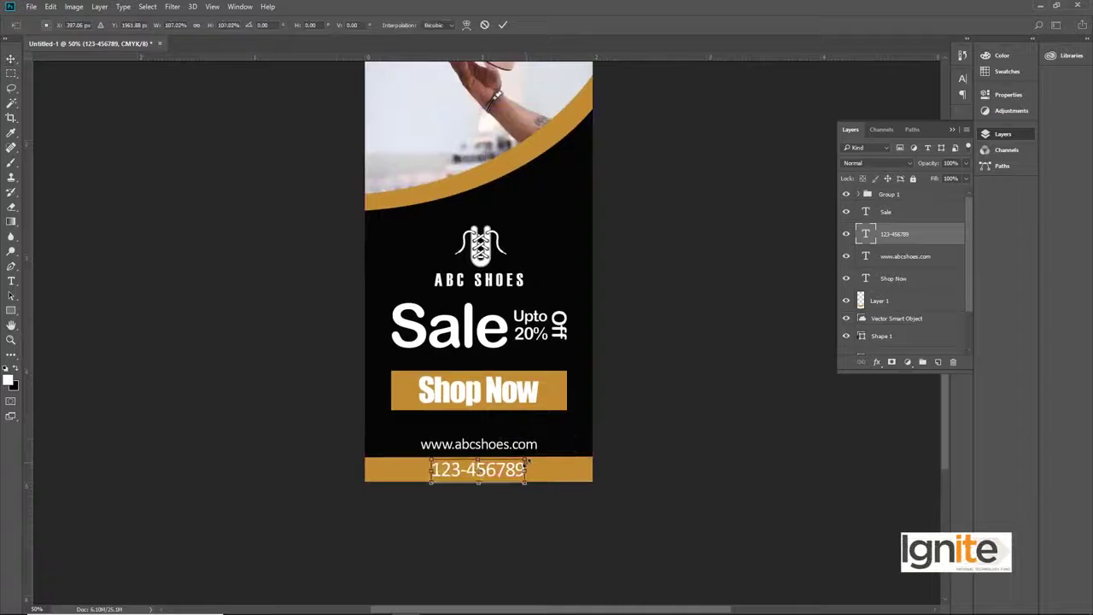
{"action": "key", "text": "Return"}
{"action": "key", "text": "ctrl+minus"}
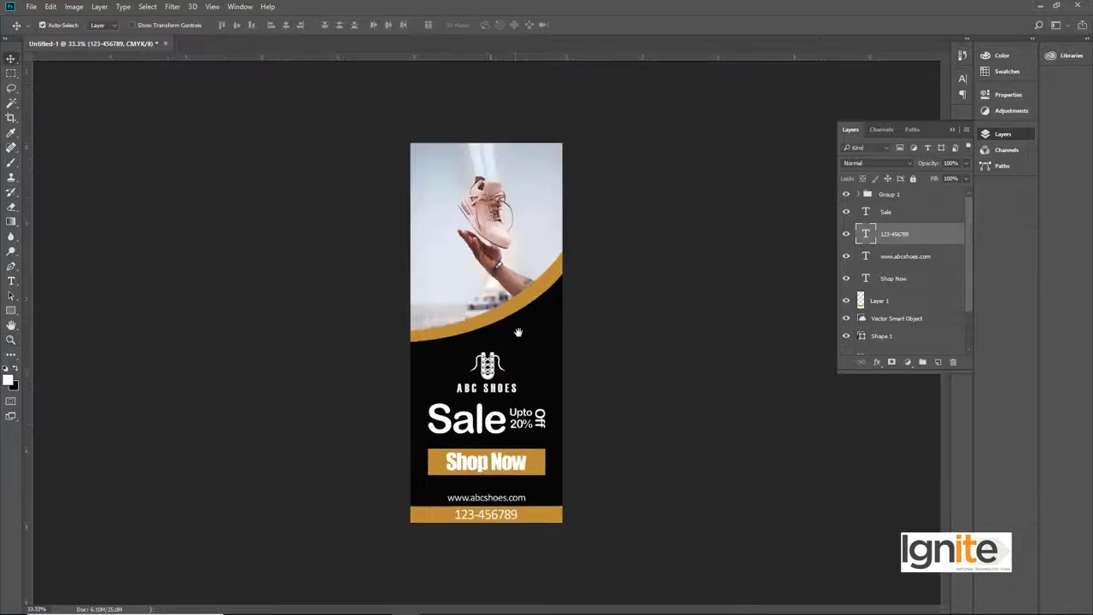